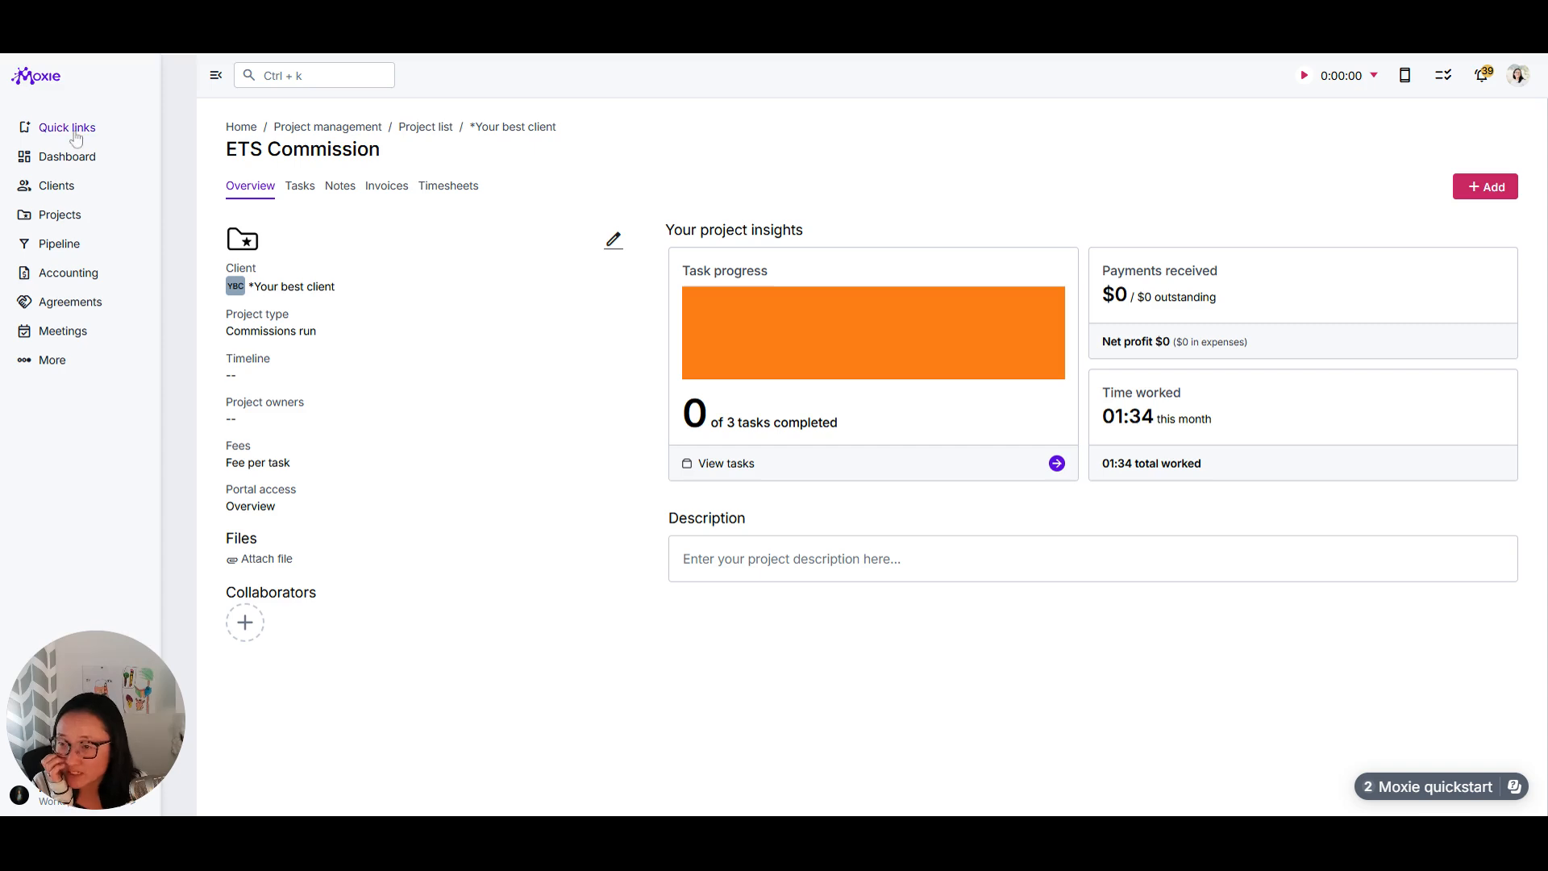
Step: From the dashboard's Focus view, start a new invoice for the client "*Your best client"
click(79, 158)
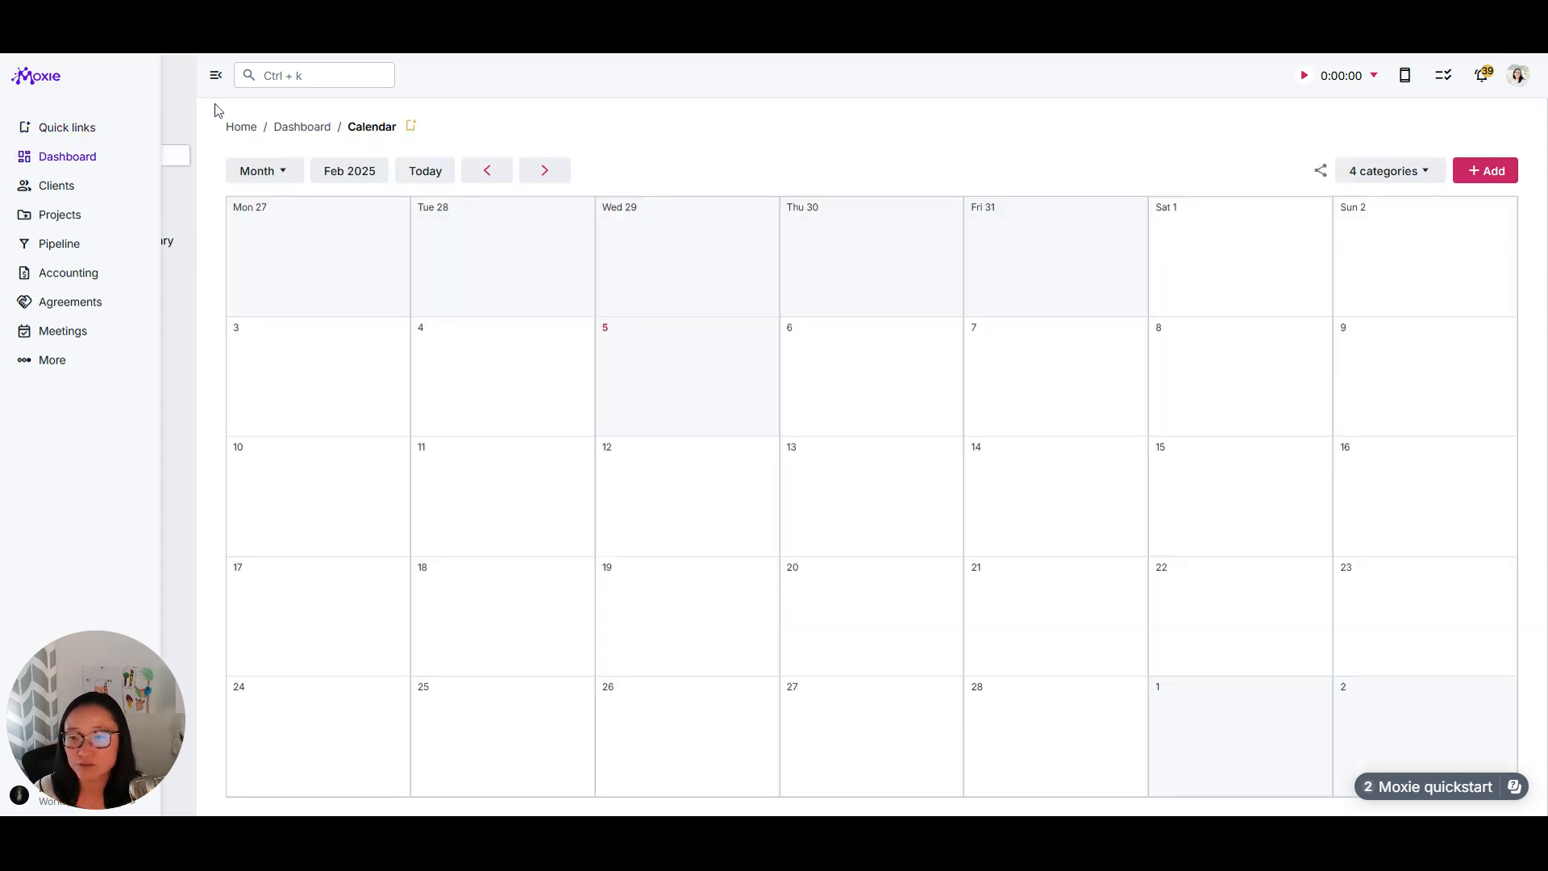
click(113, 129)
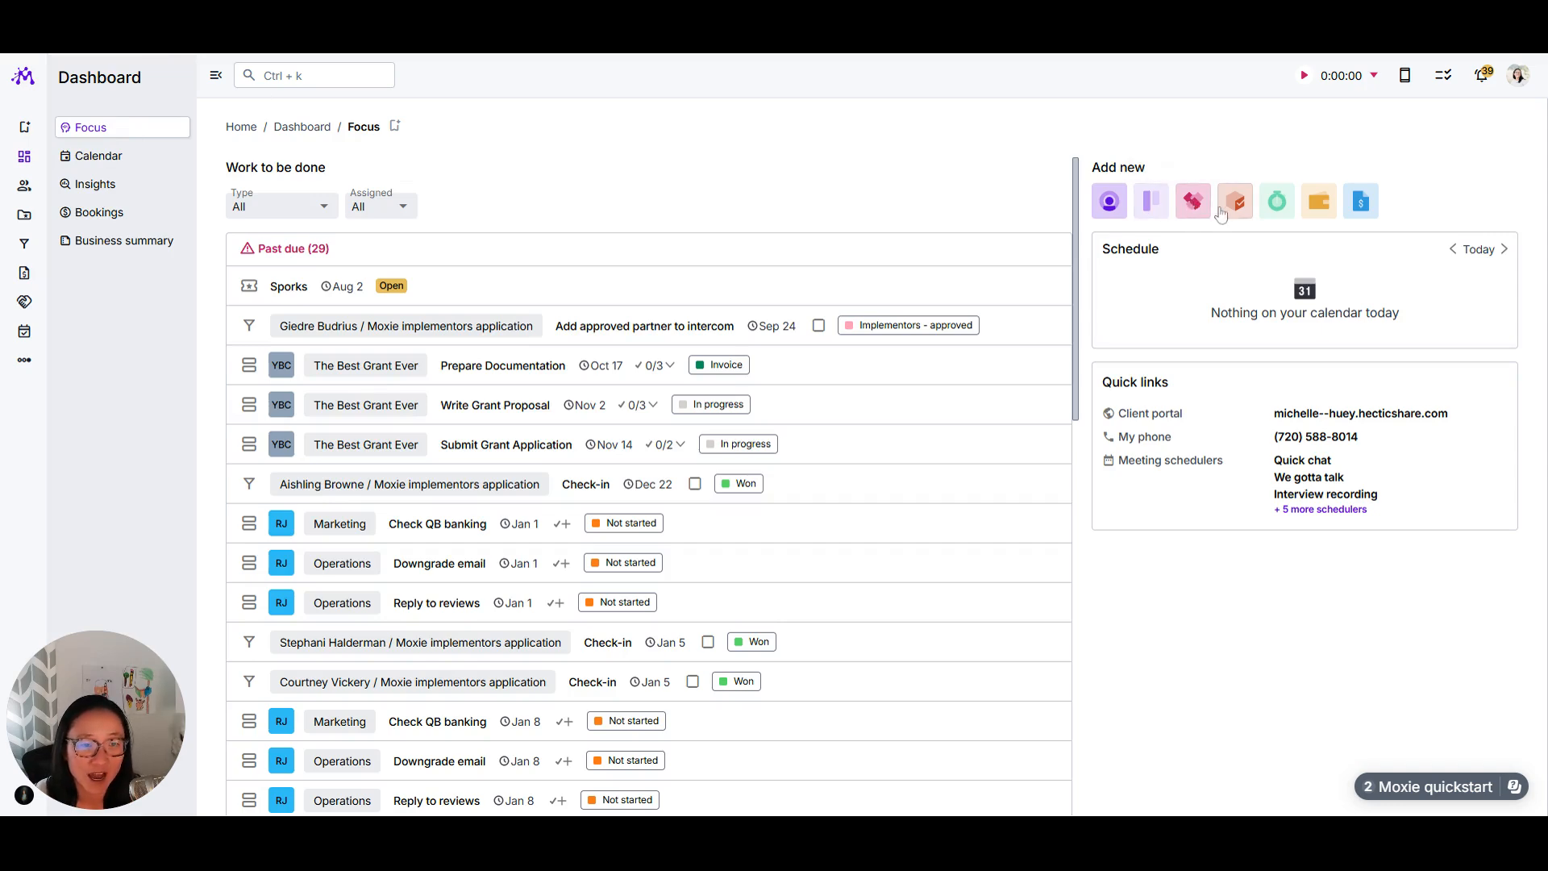
click(1361, 203)
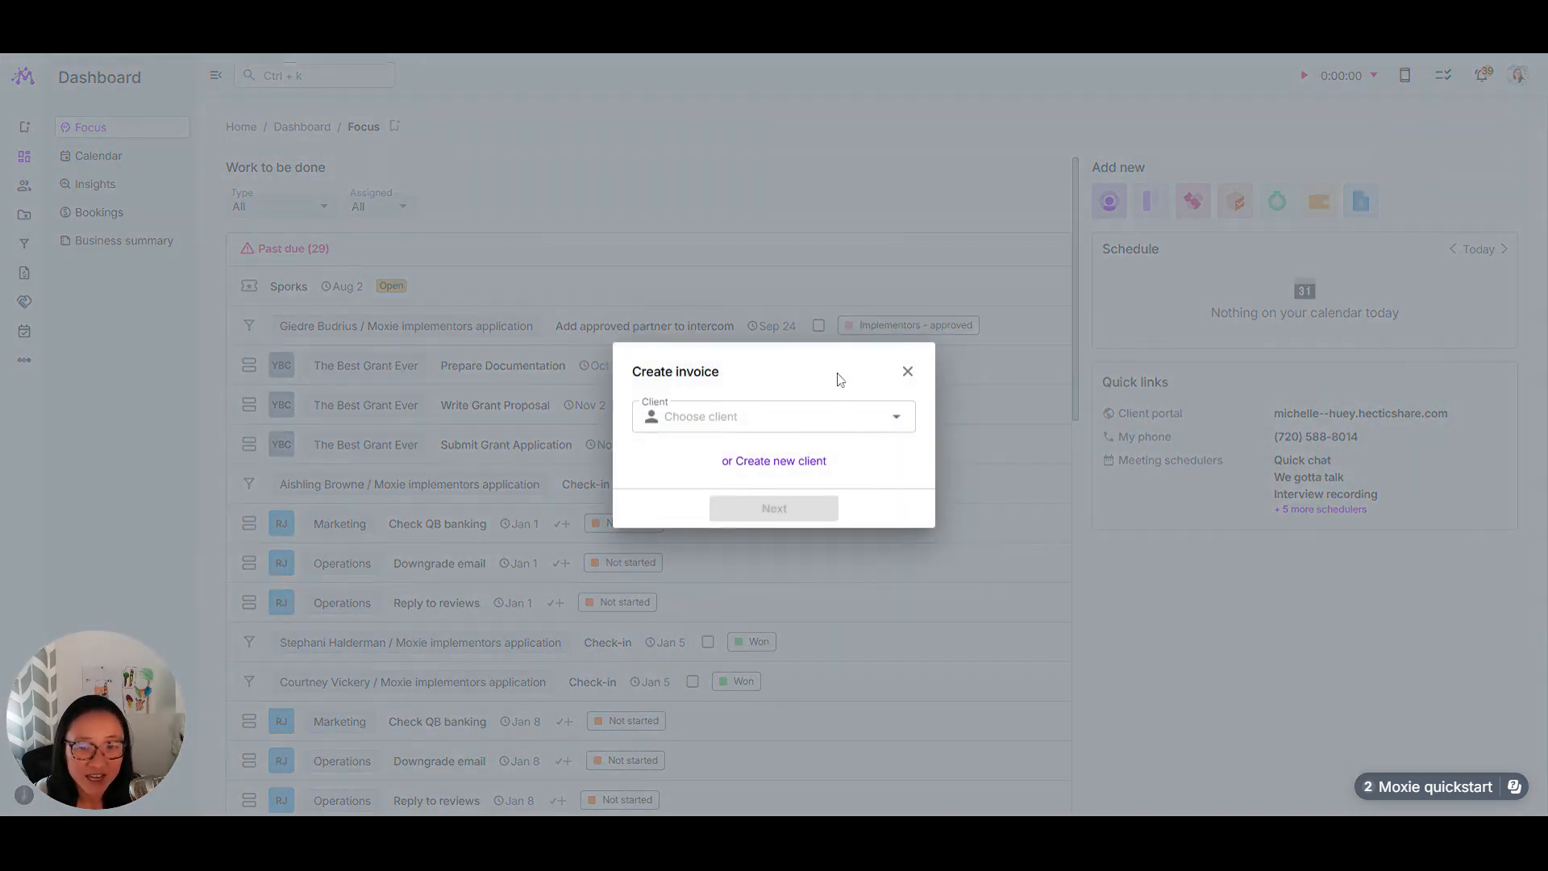
click(753, 460)
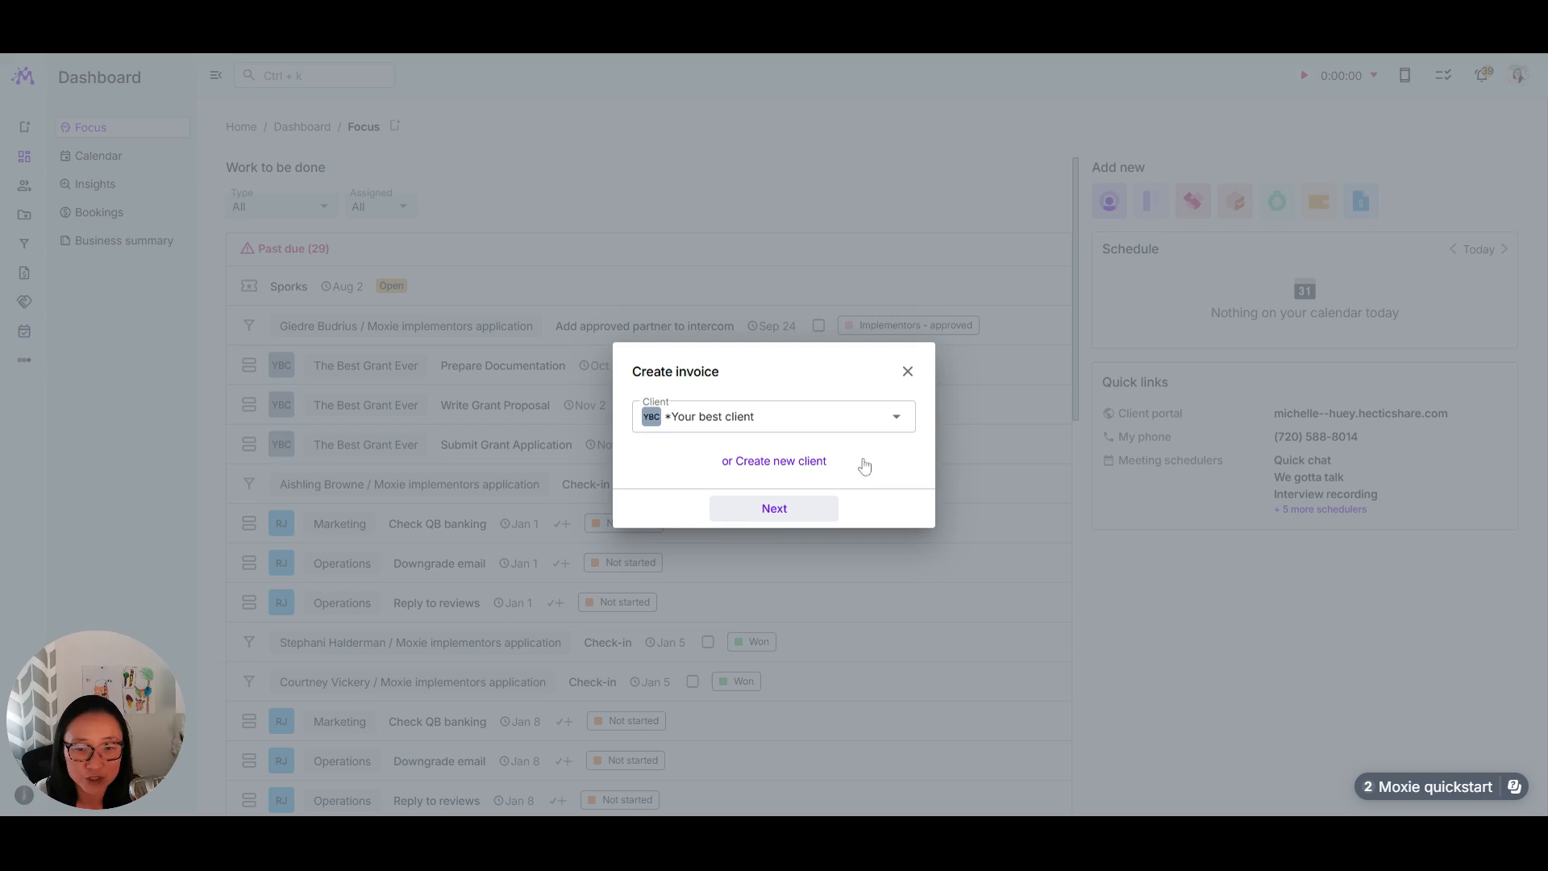
click(796, 517)
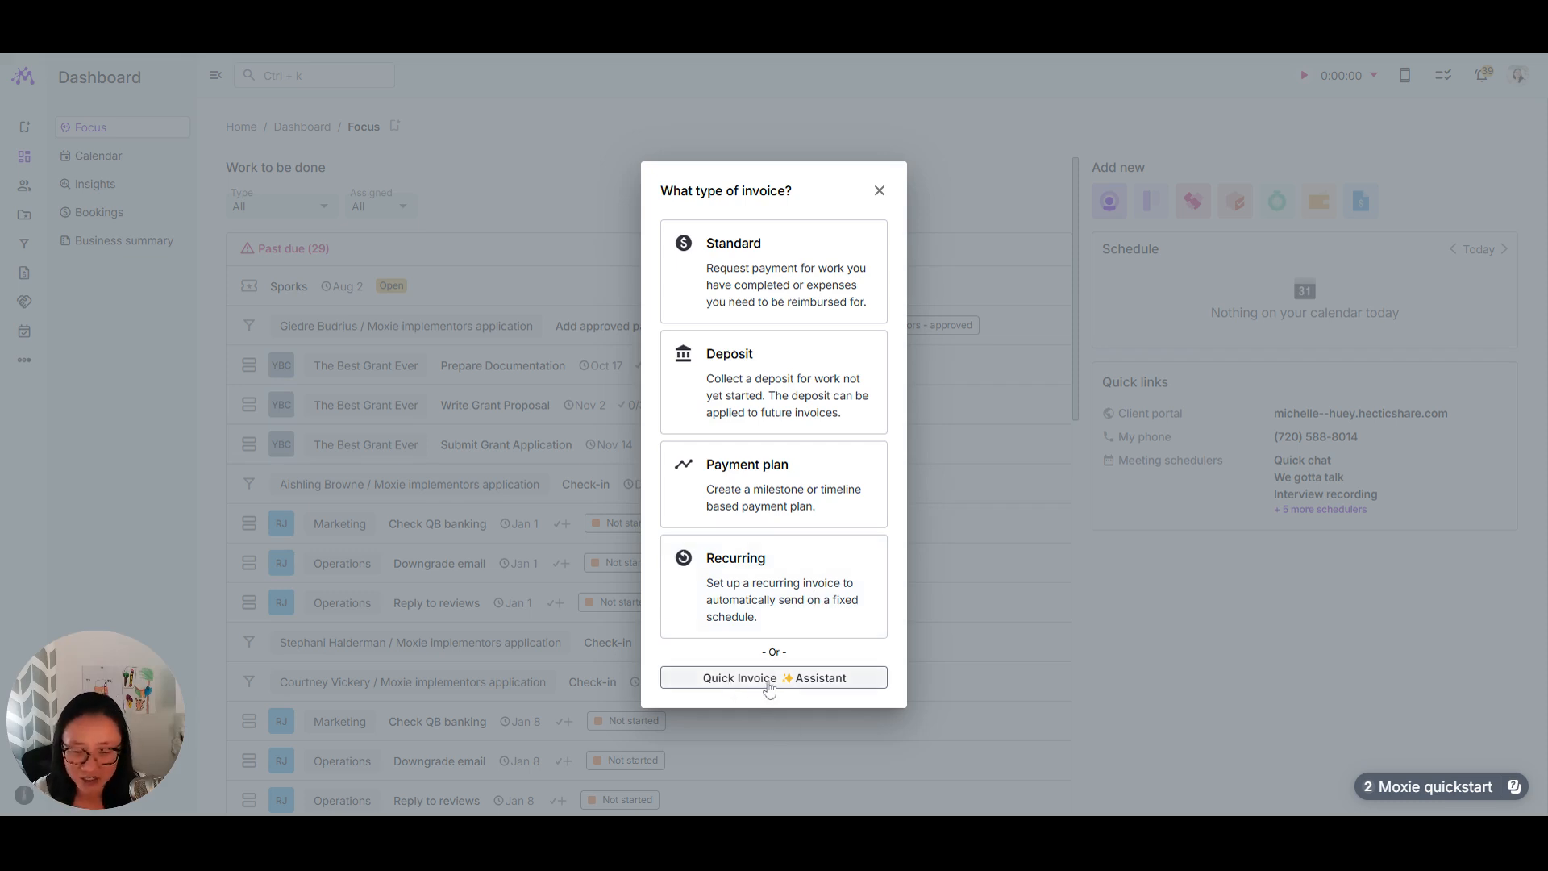
Step: Ask the Quick Invoice Assistant to "create an invoice for 1000 for my cool candle that i made"
click(809, 679)
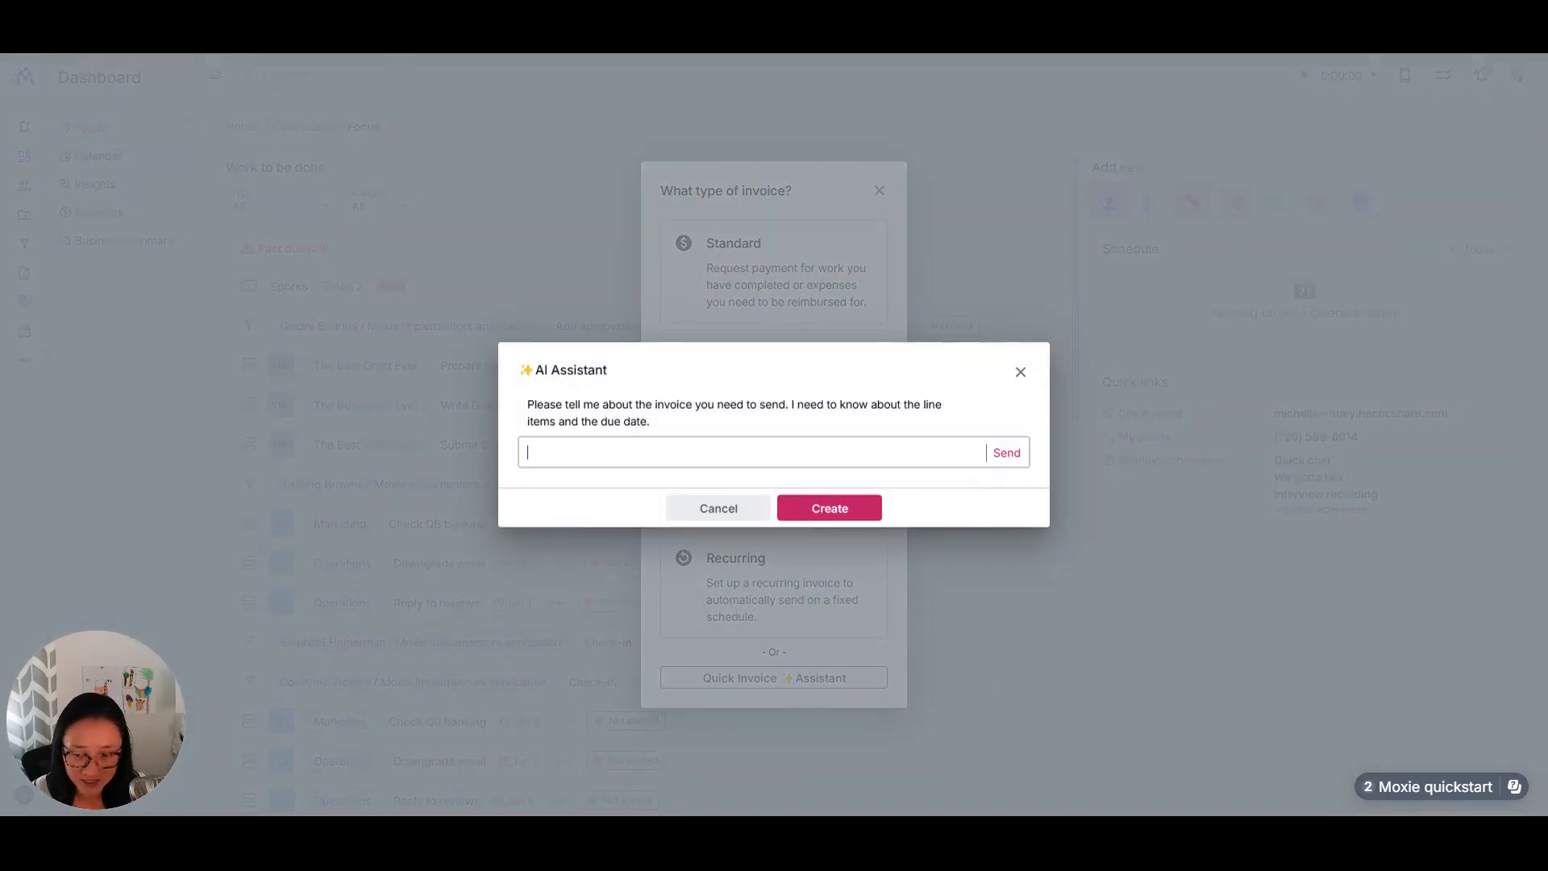
text(create an invoice for 1000 for my cool candle that i)
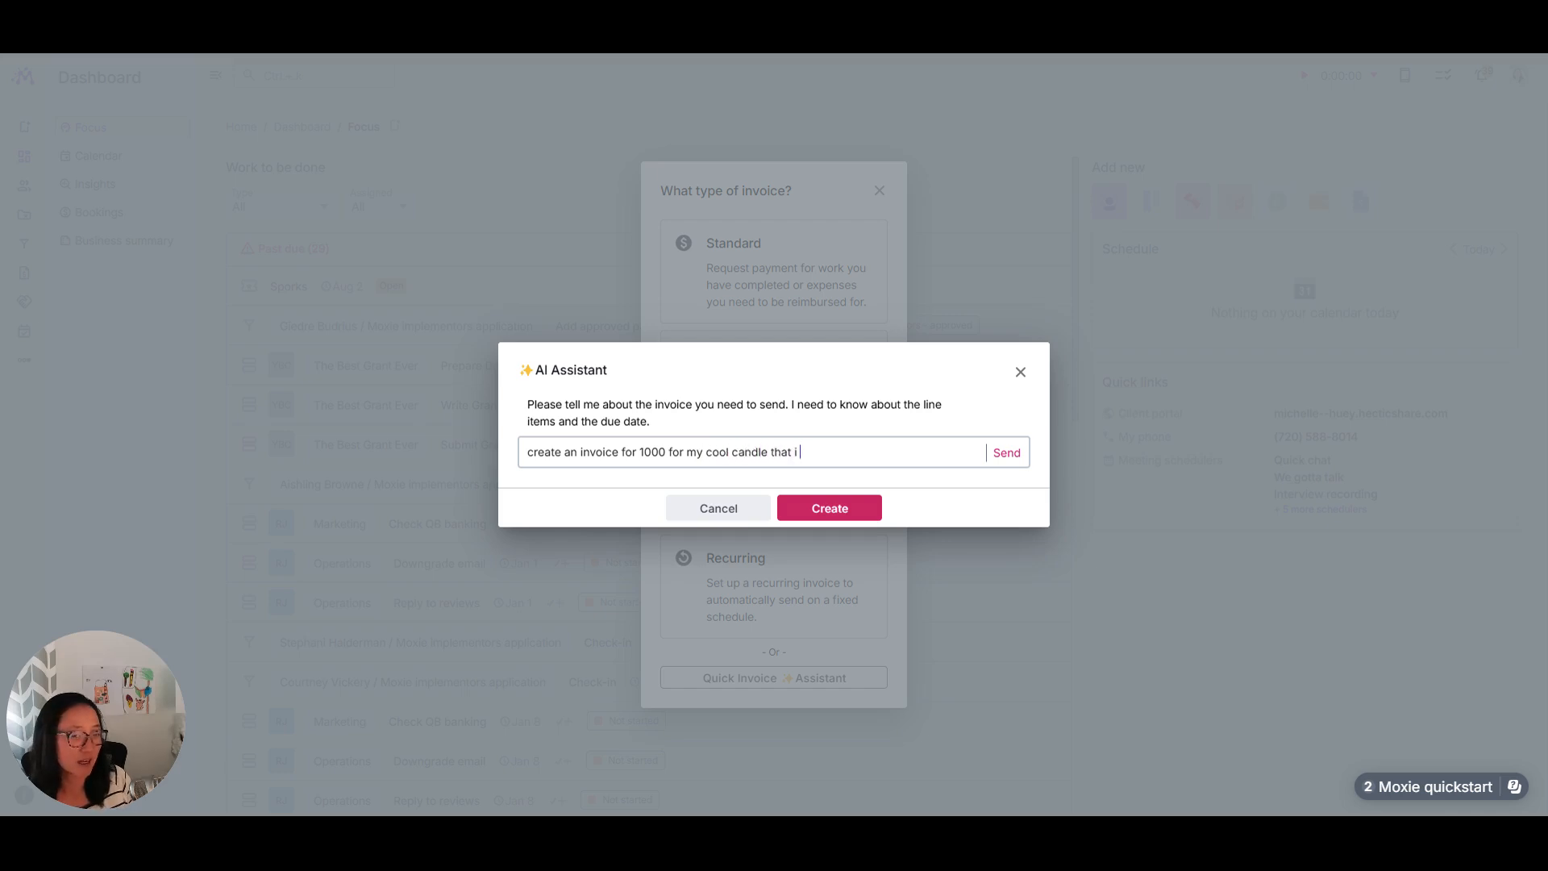
text(e)
key(Return)
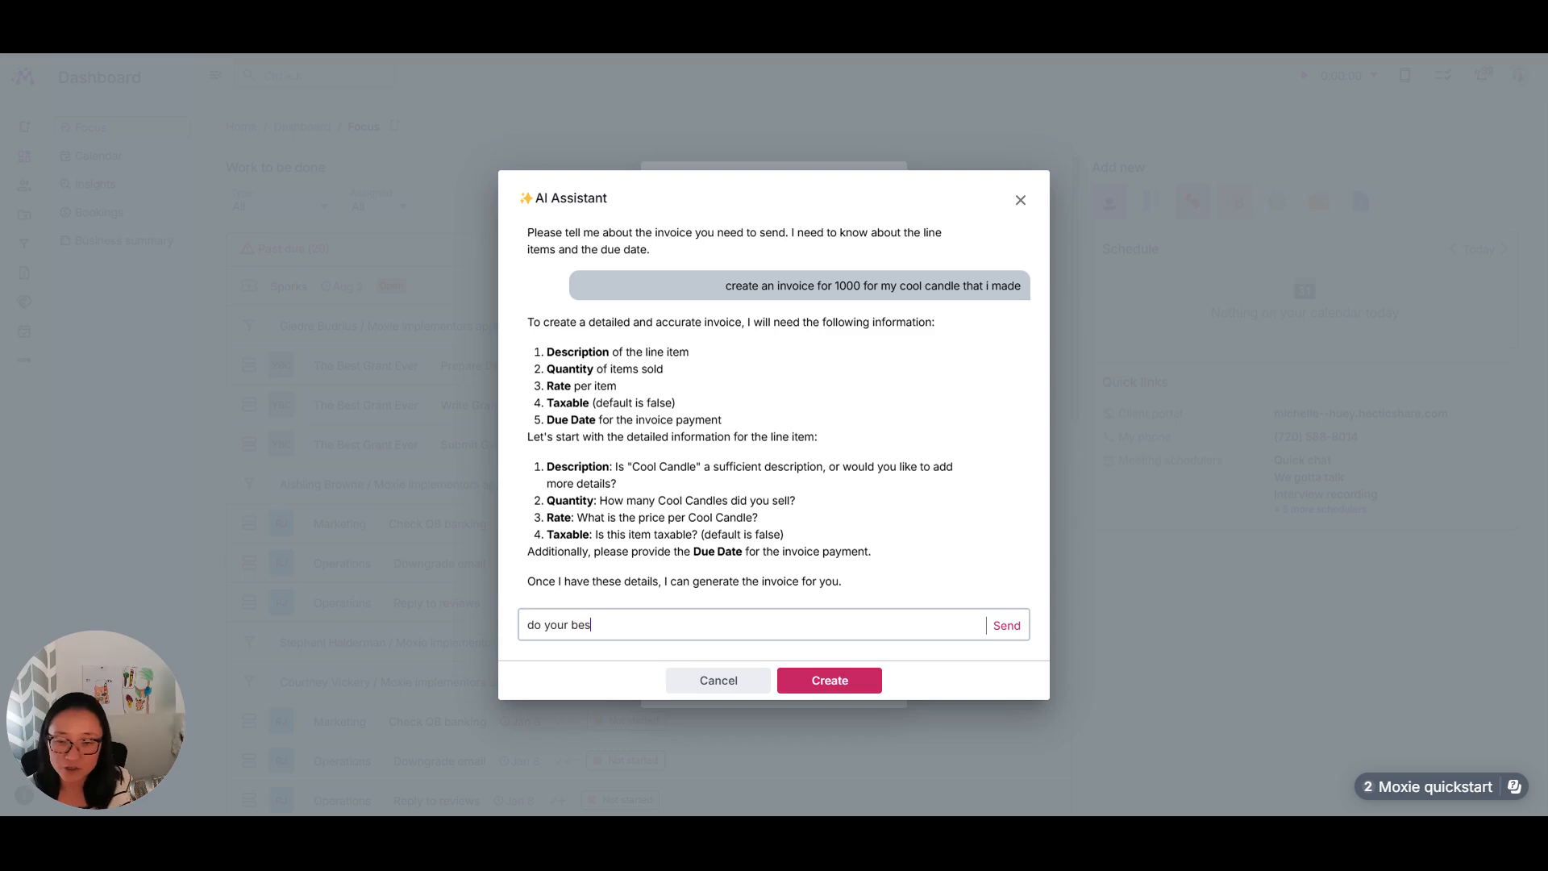
Step: Answer the assistant with "do your best" and "confirm 30 days", generate the candle invoice, and close it after review
click(1007, 625)
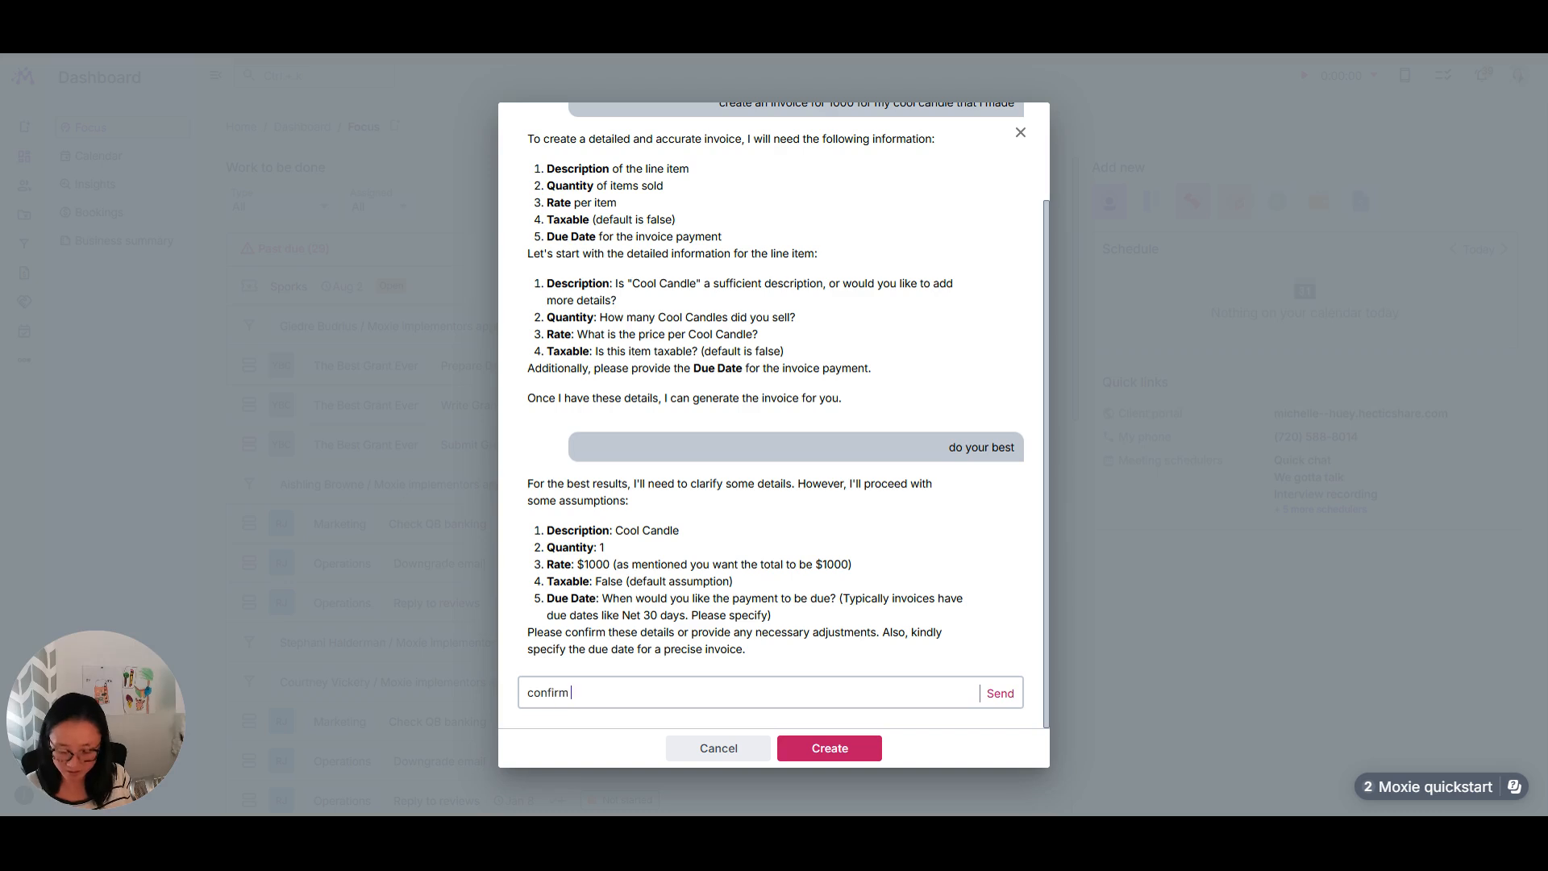
text(30 days)
click(996, 698)
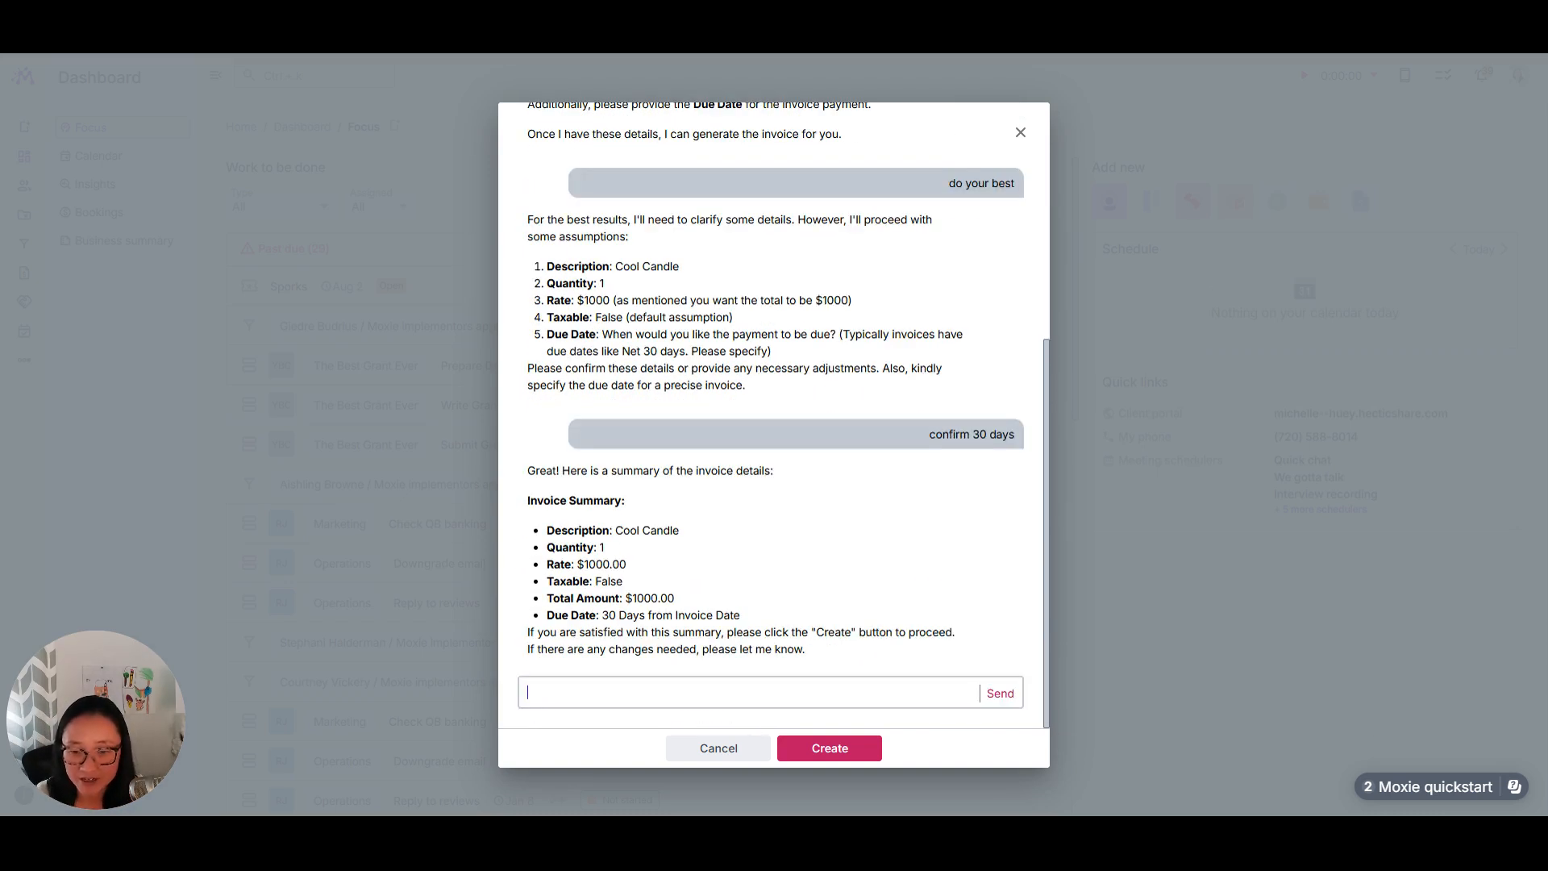
click(855, 758)
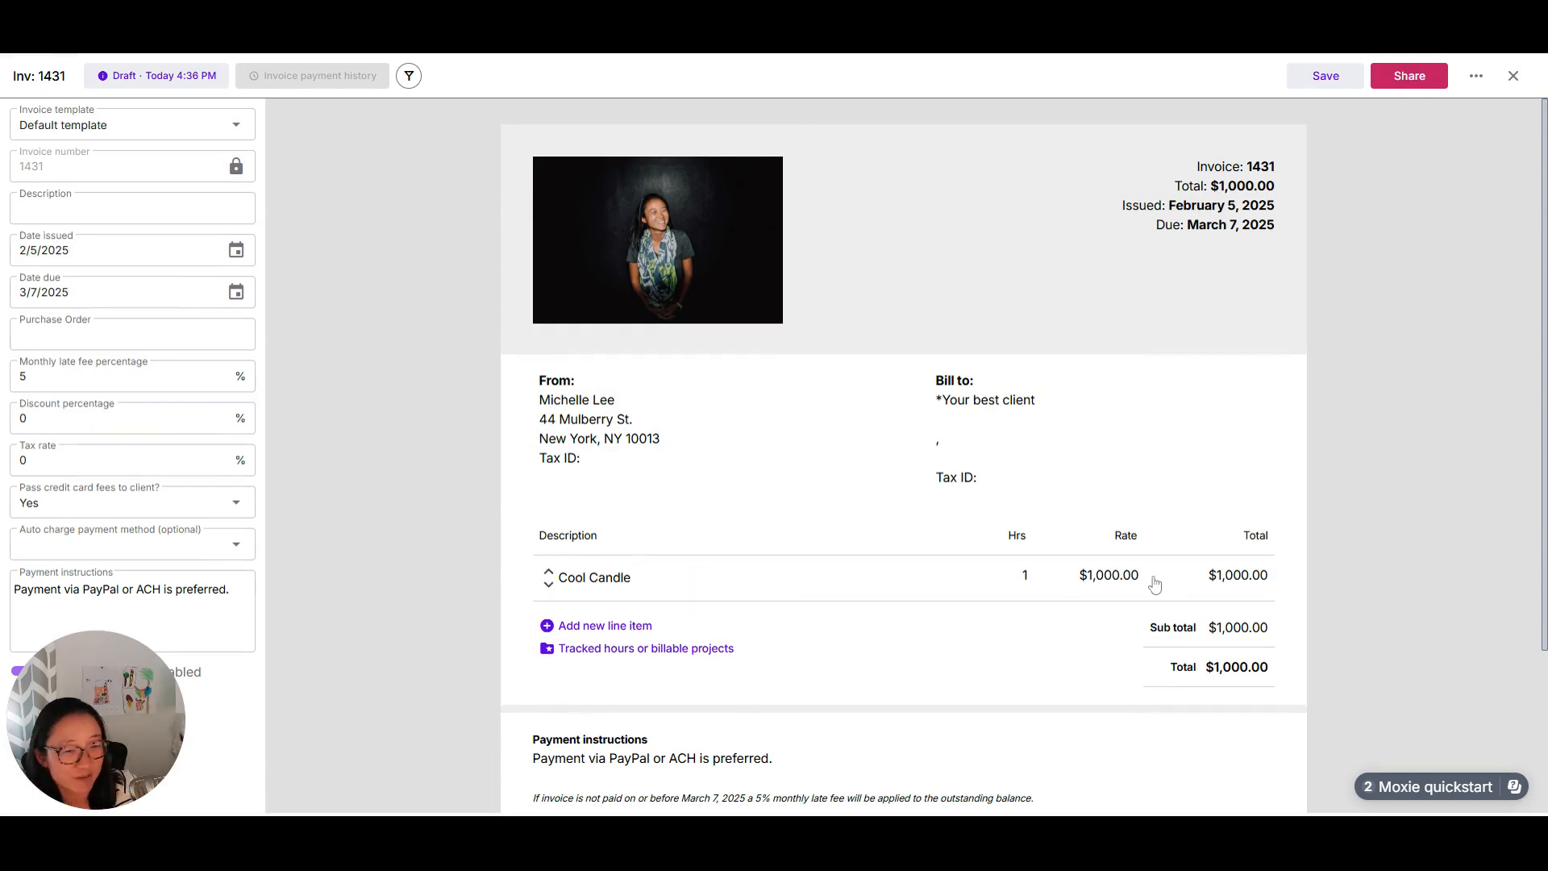
scroll(915, 627, down, 2)
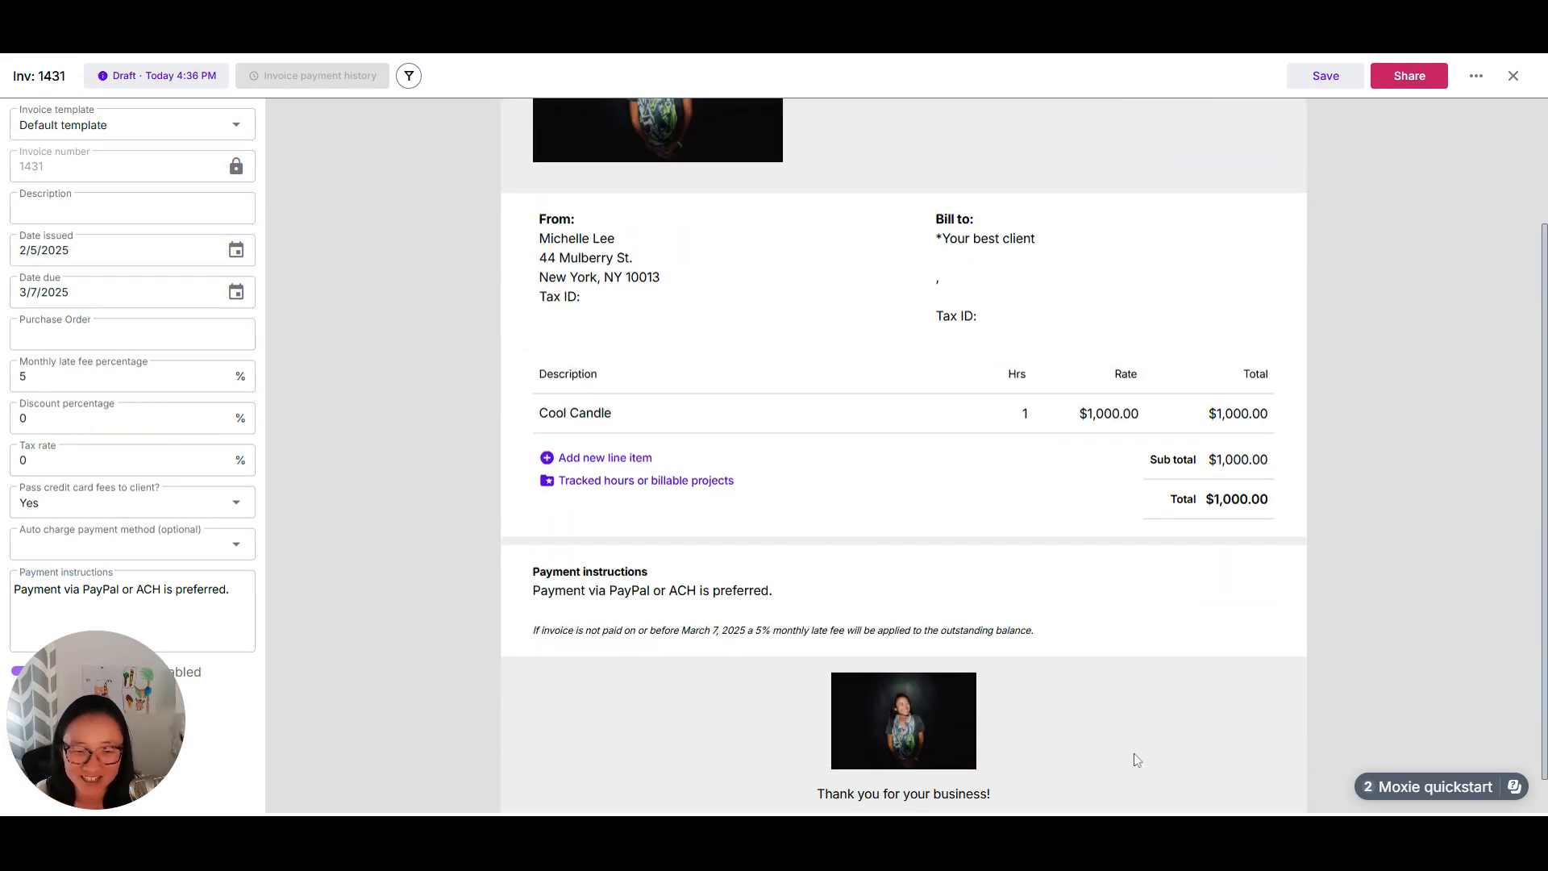
scroll(1133, 757, down, 1)
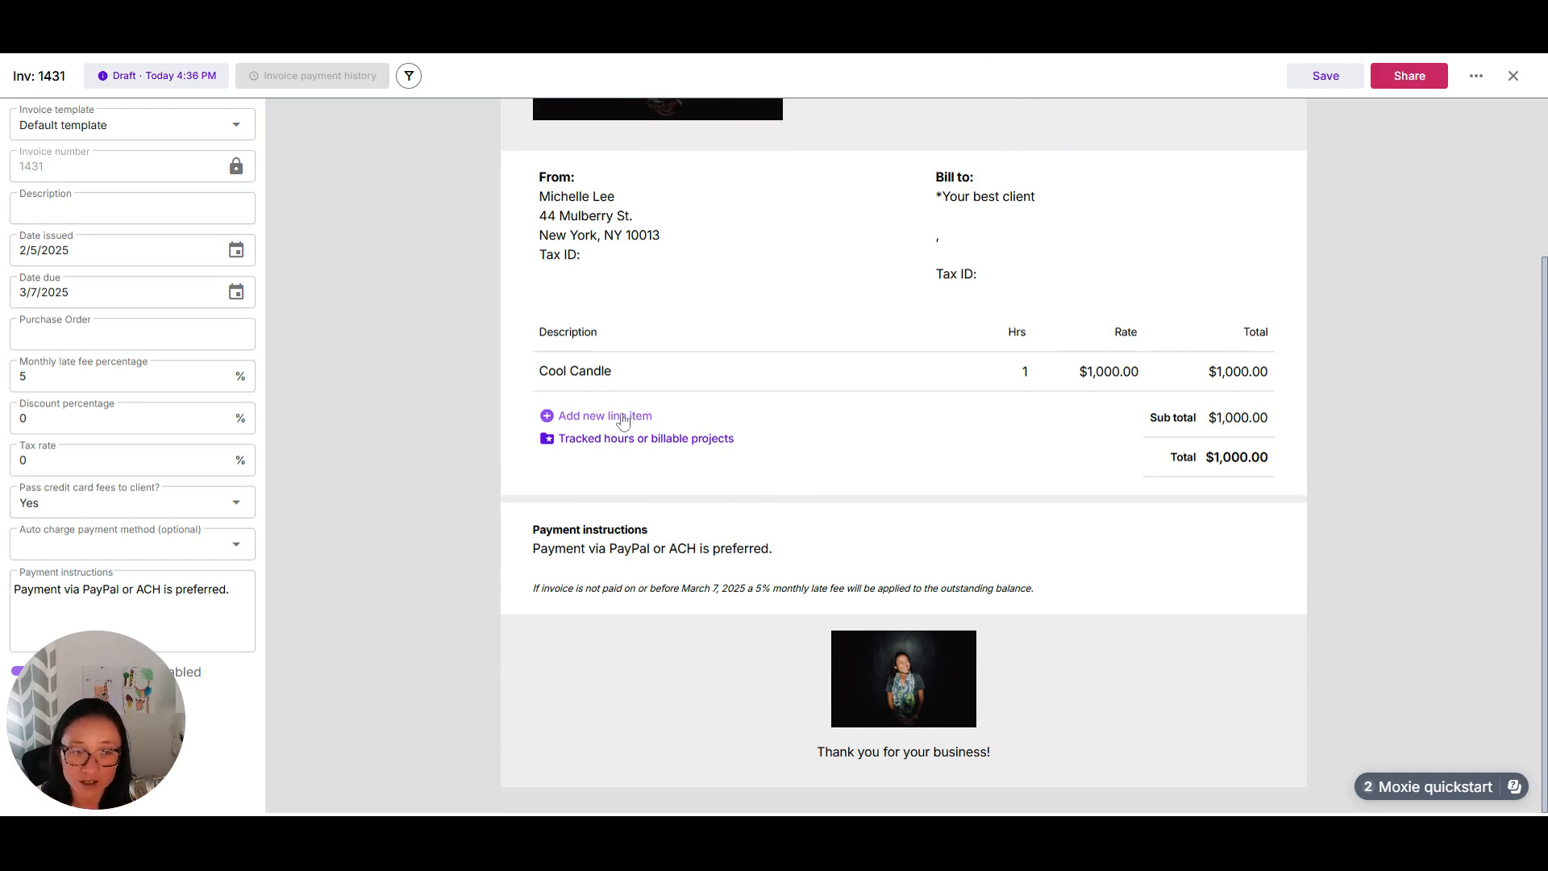
click(1513, 76)
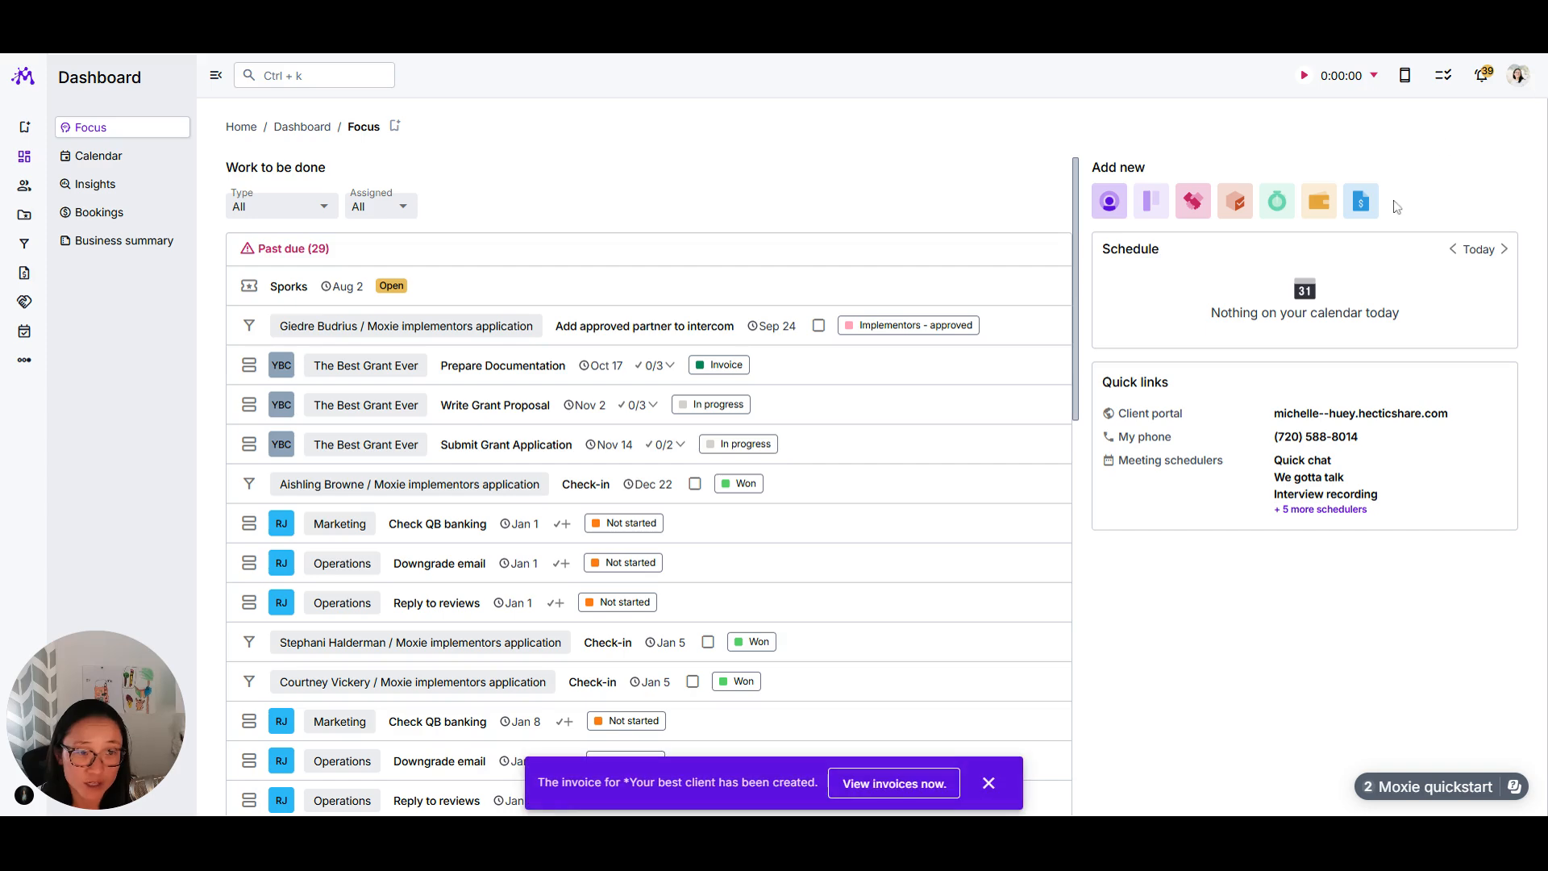
Step: Create a standard invoice for the client "*Your best client"
click(1363, 204)
click(693, 416)
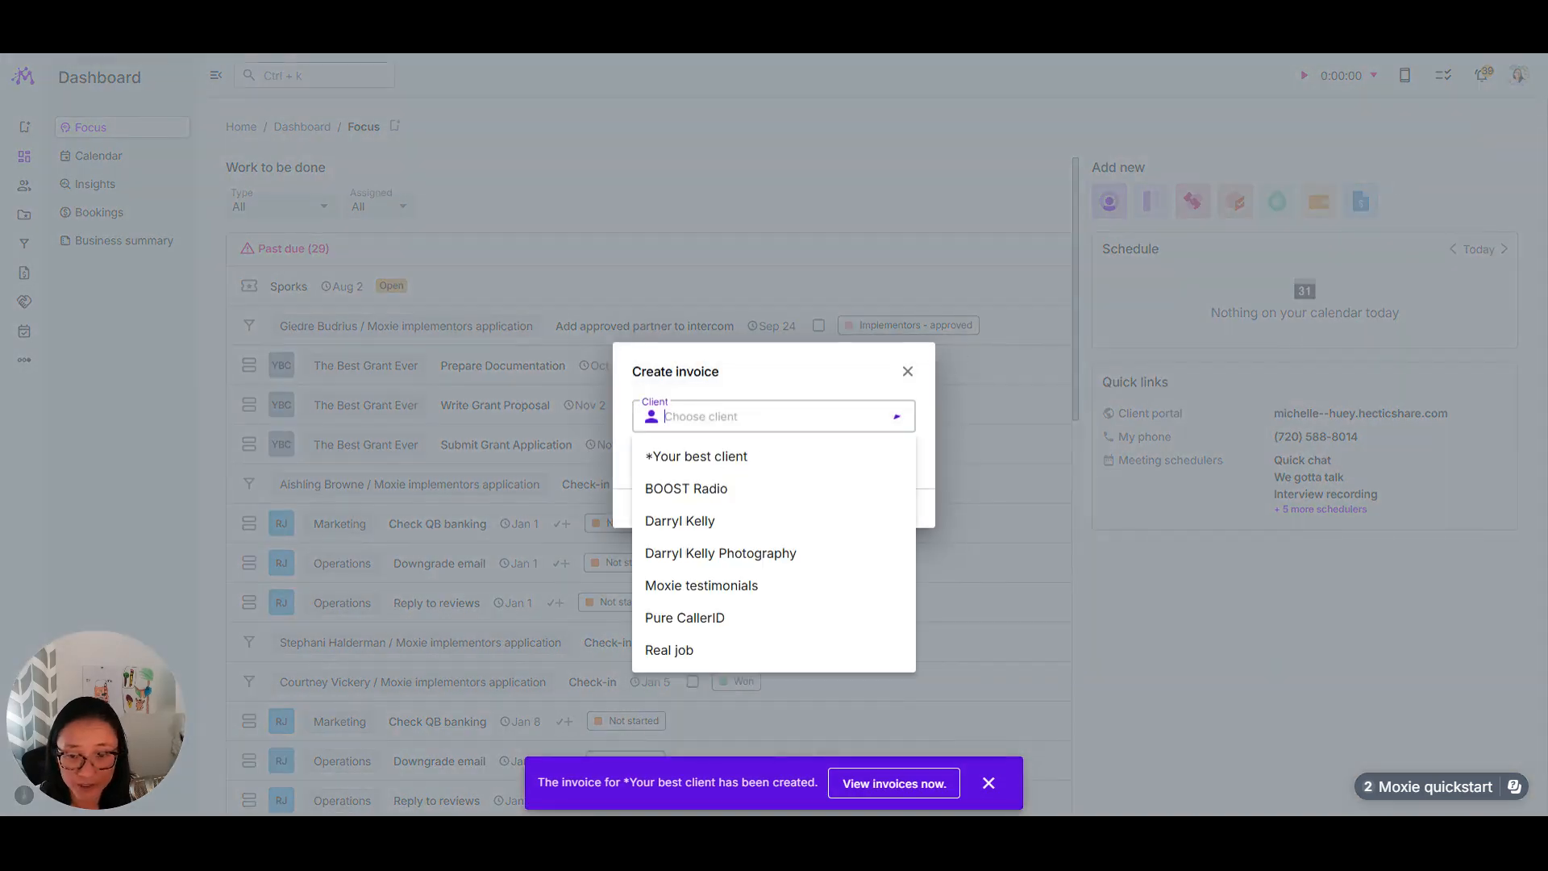
click(748, 450)
click(774, 508)
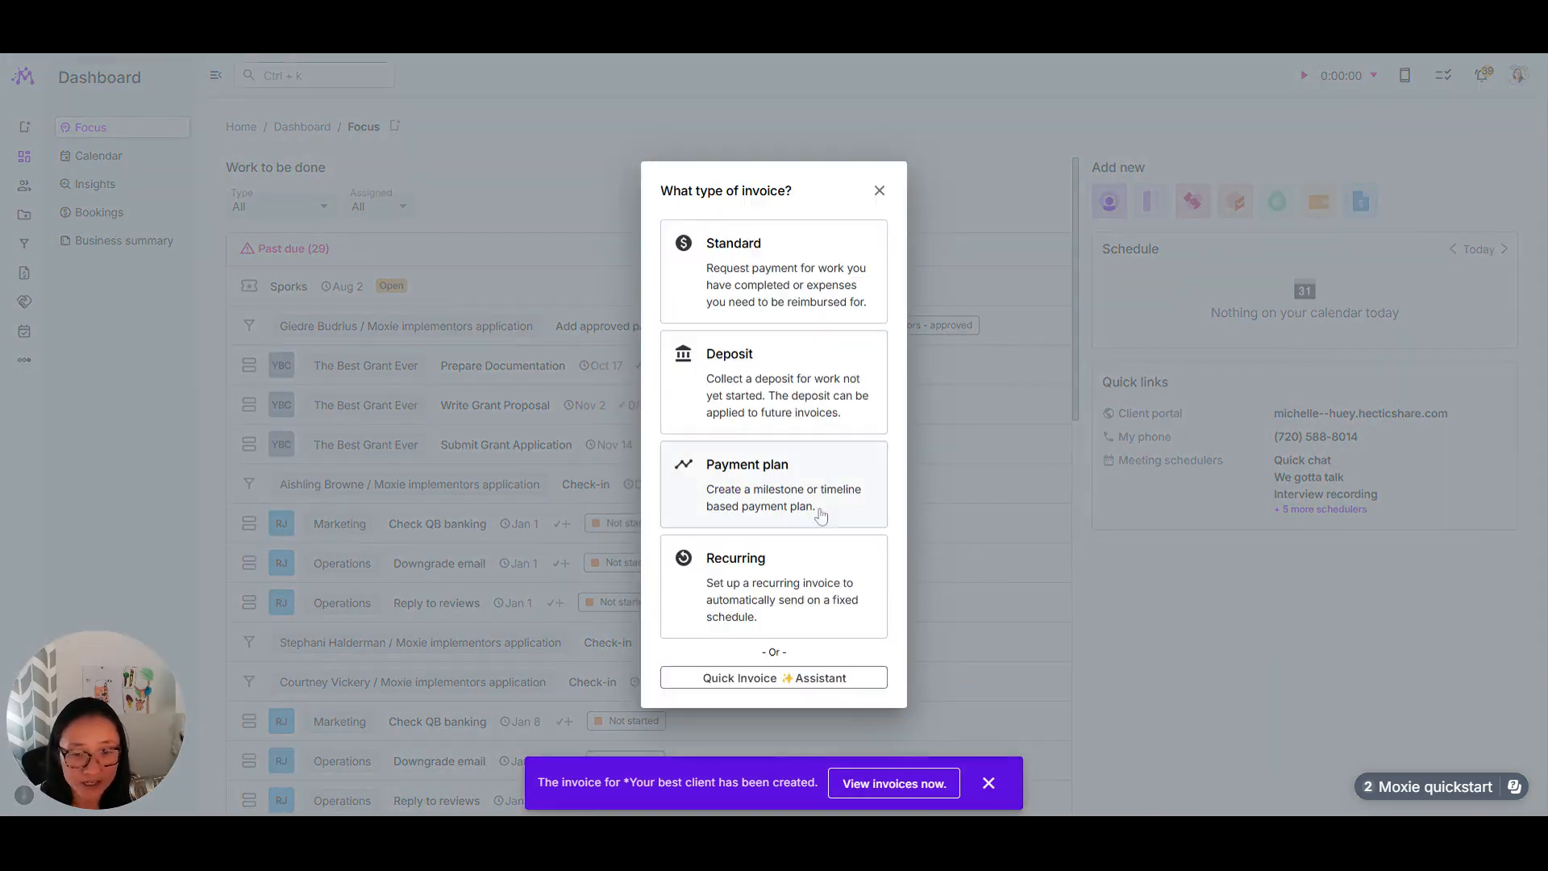
click(787, 317)
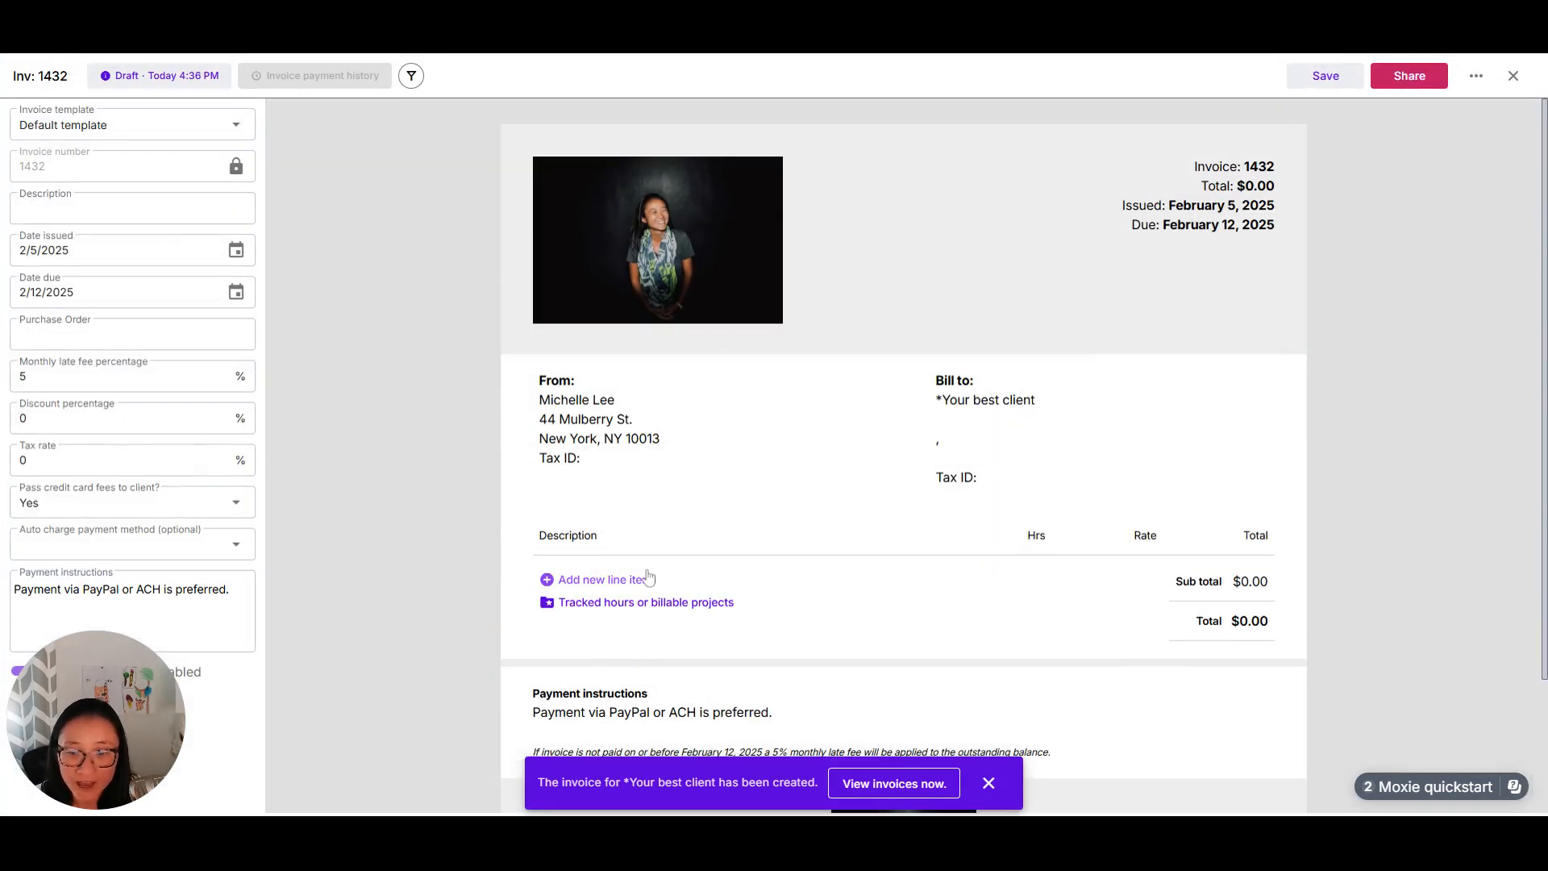
Step: Add an ad-hoc line item "Cool candle" with a rate of $1000 to the invoice
click(616, 580)
scroll(1384, 458, down, 2)
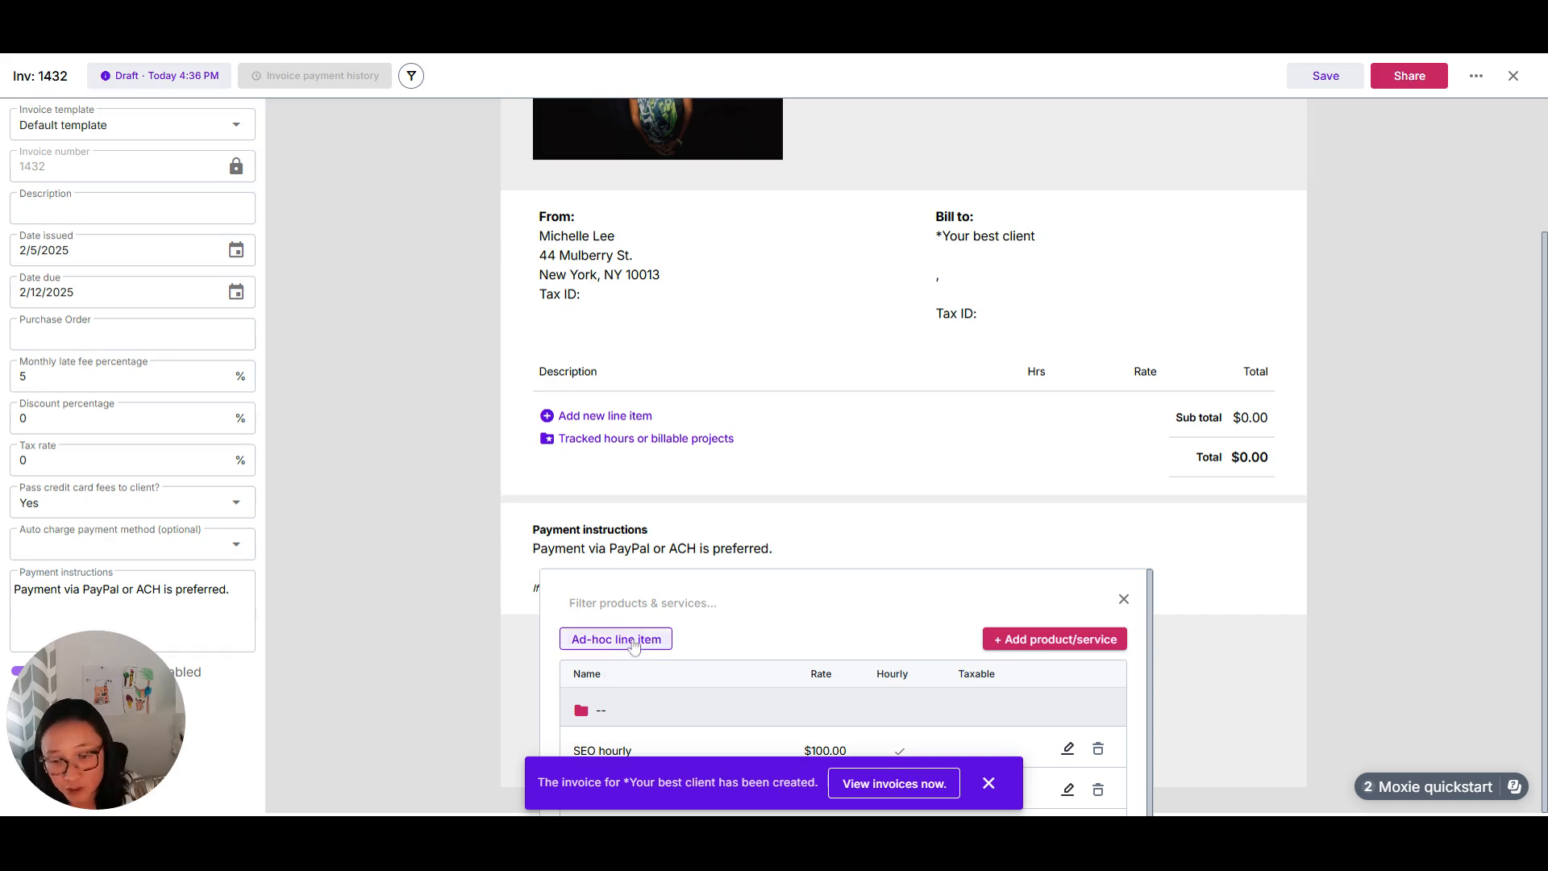
click(624, 642)
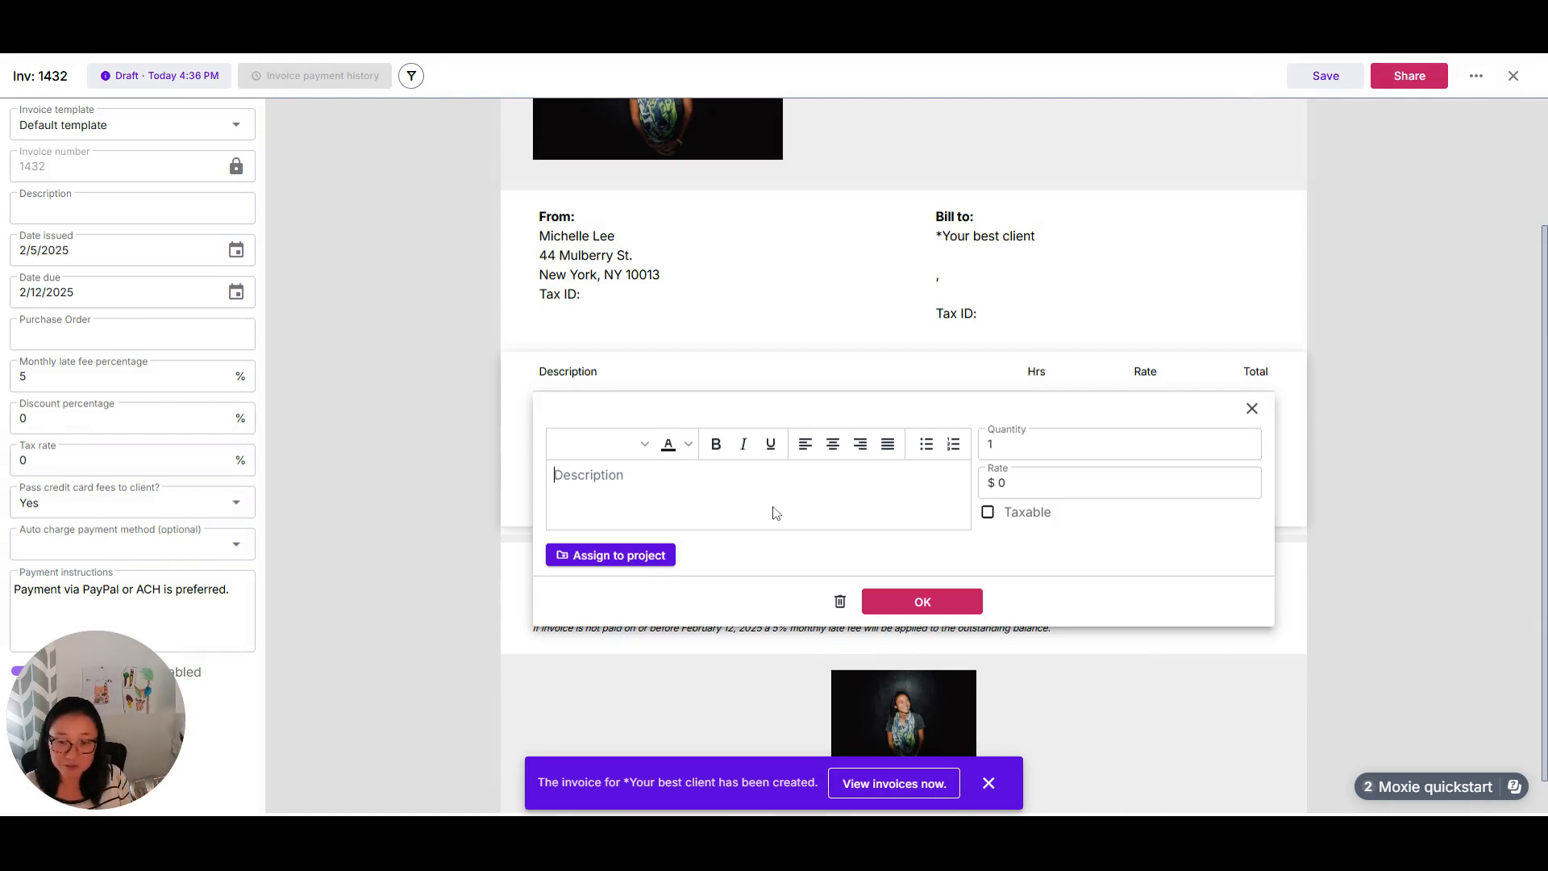
text(Cool candle)
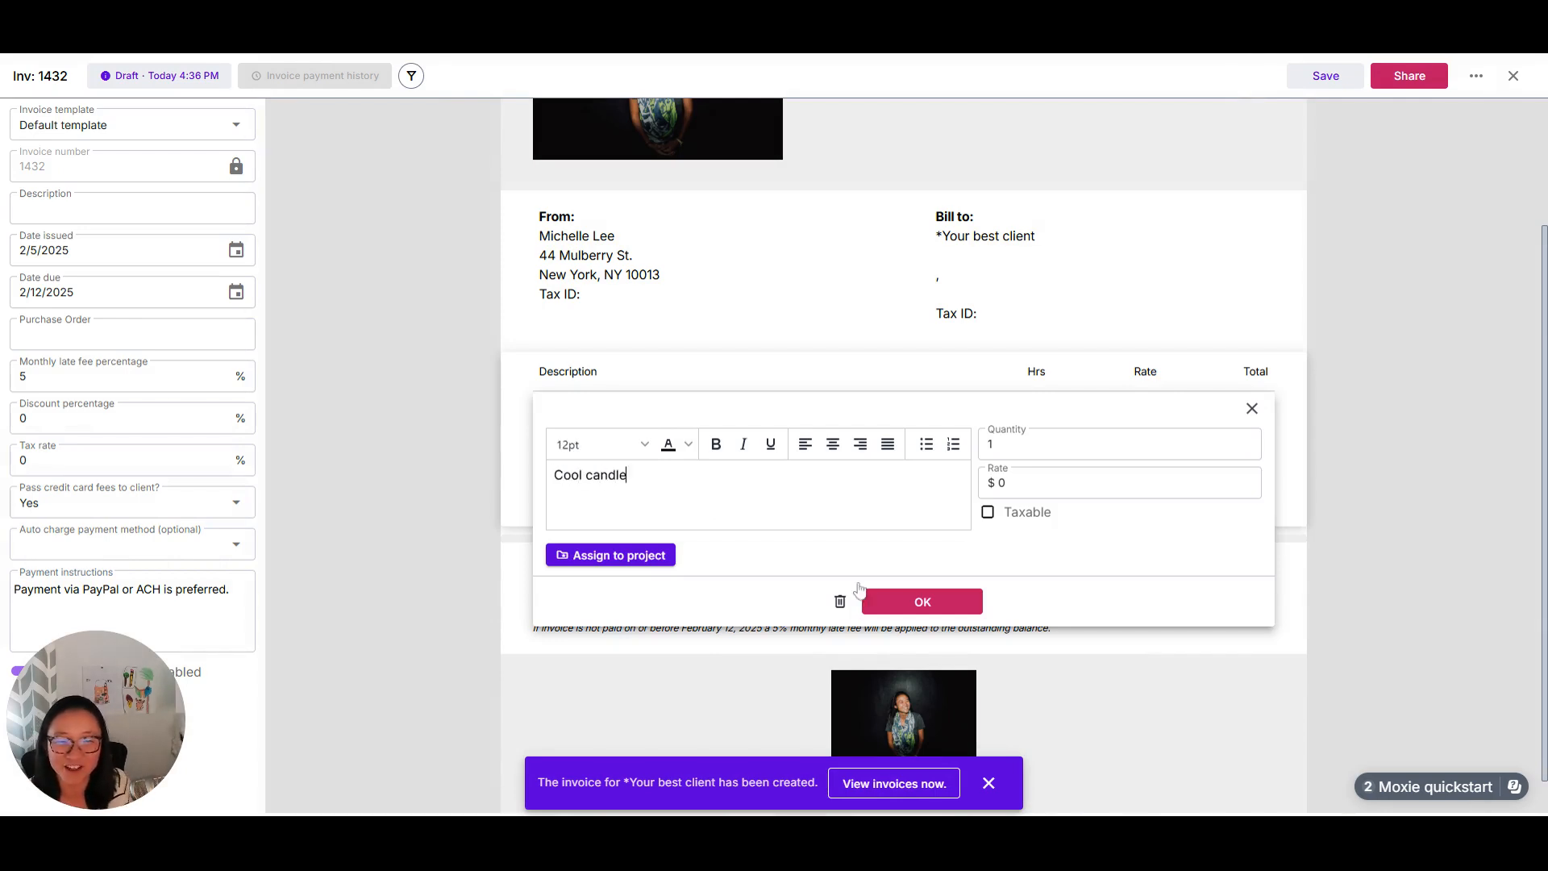
click(1112, 482)
text(100)
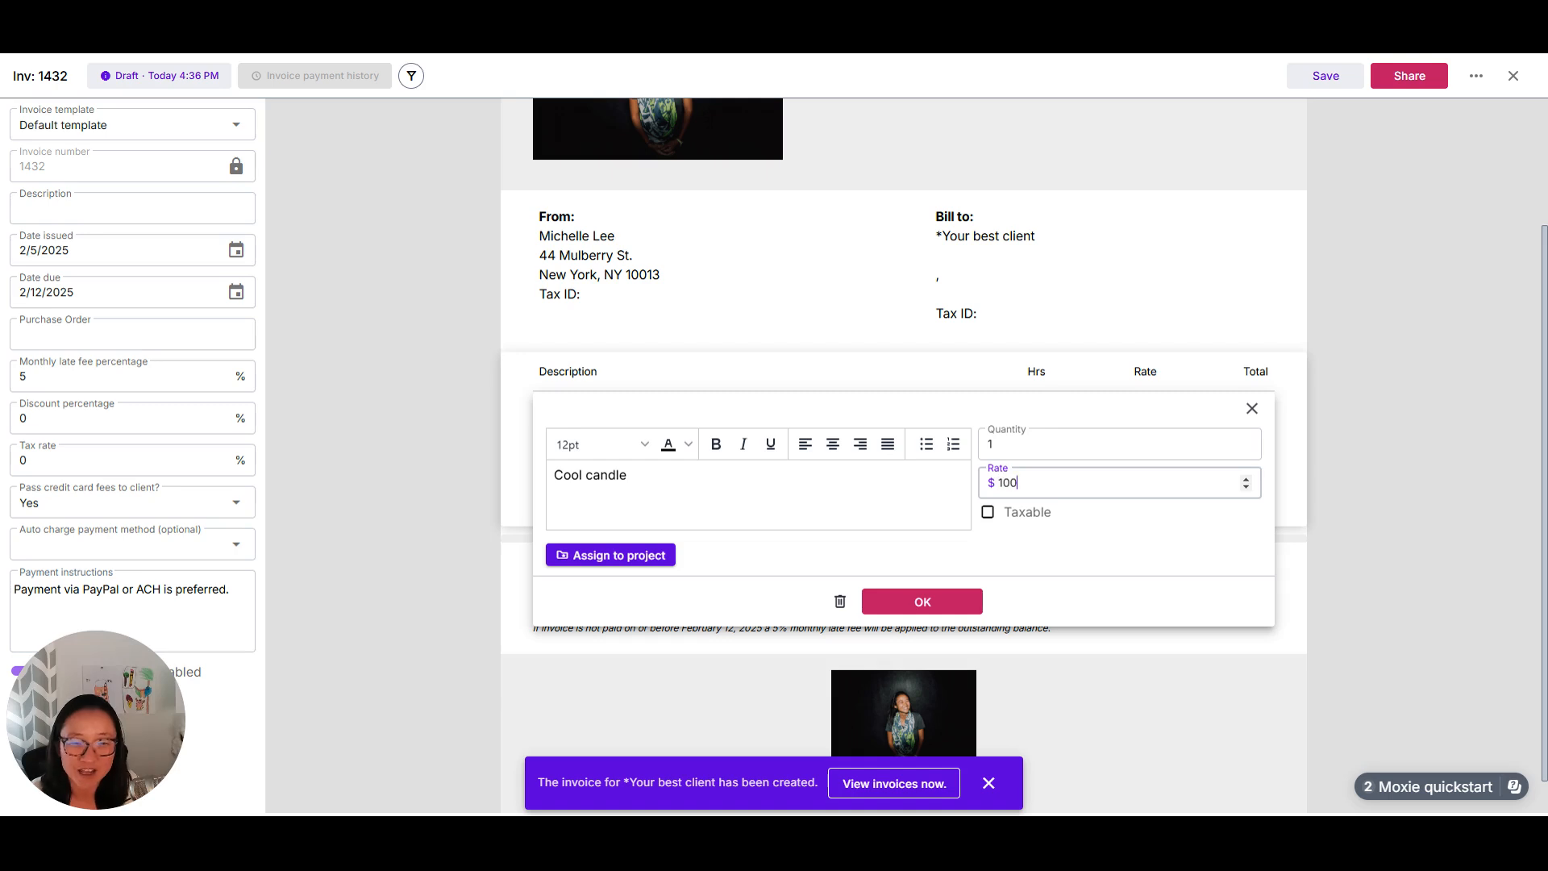
click(930, 607)
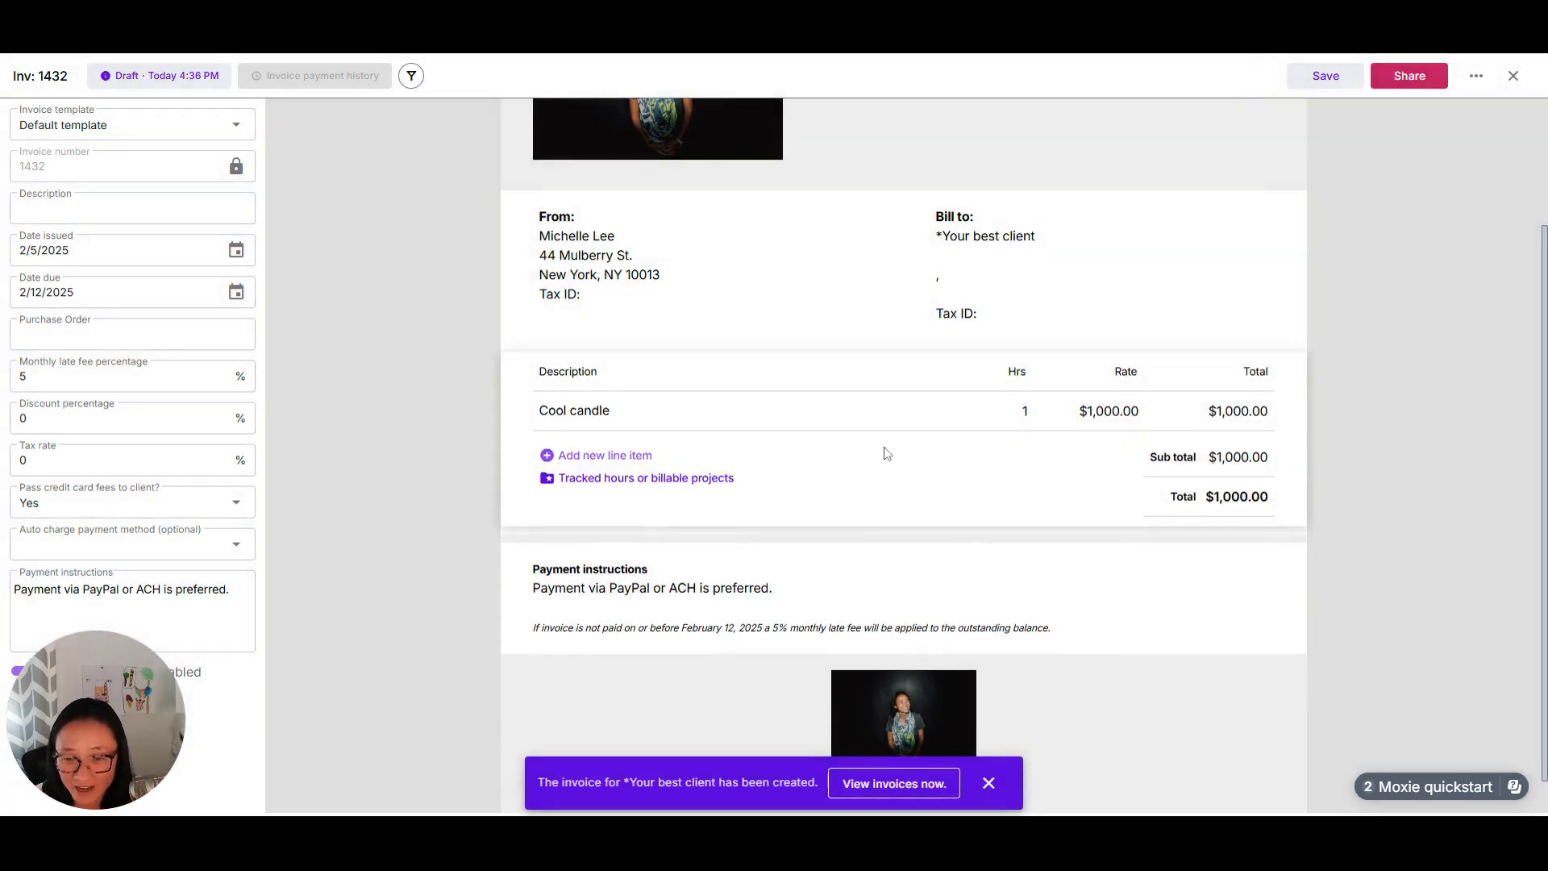
Step: Add the saved "Community Management" service to the invoice as a second line item
click(606, 455)
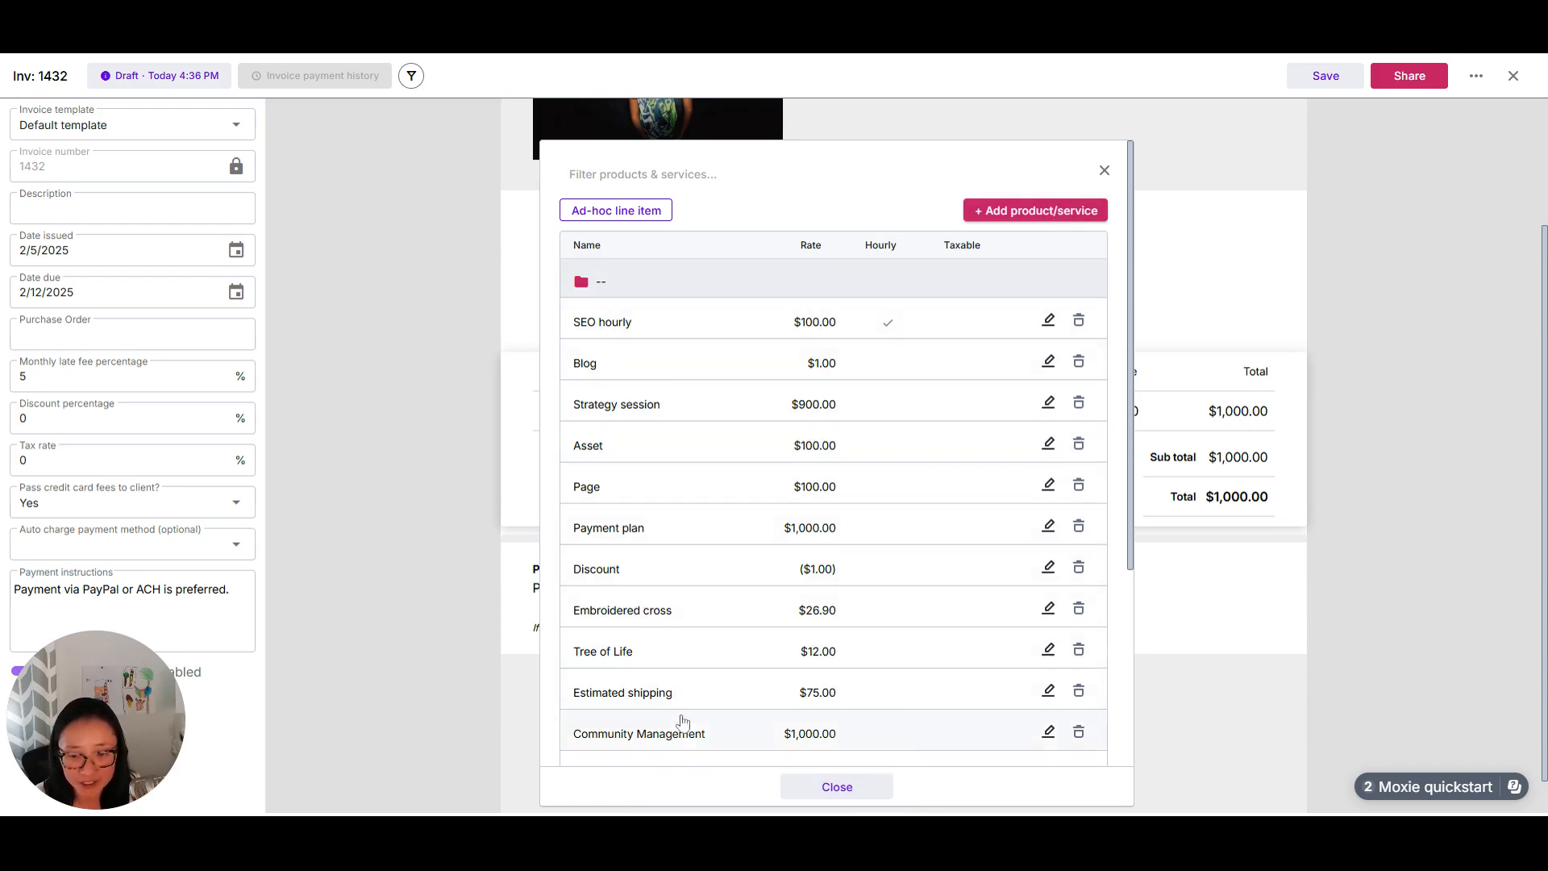
scroll(988, 710, down, 2)
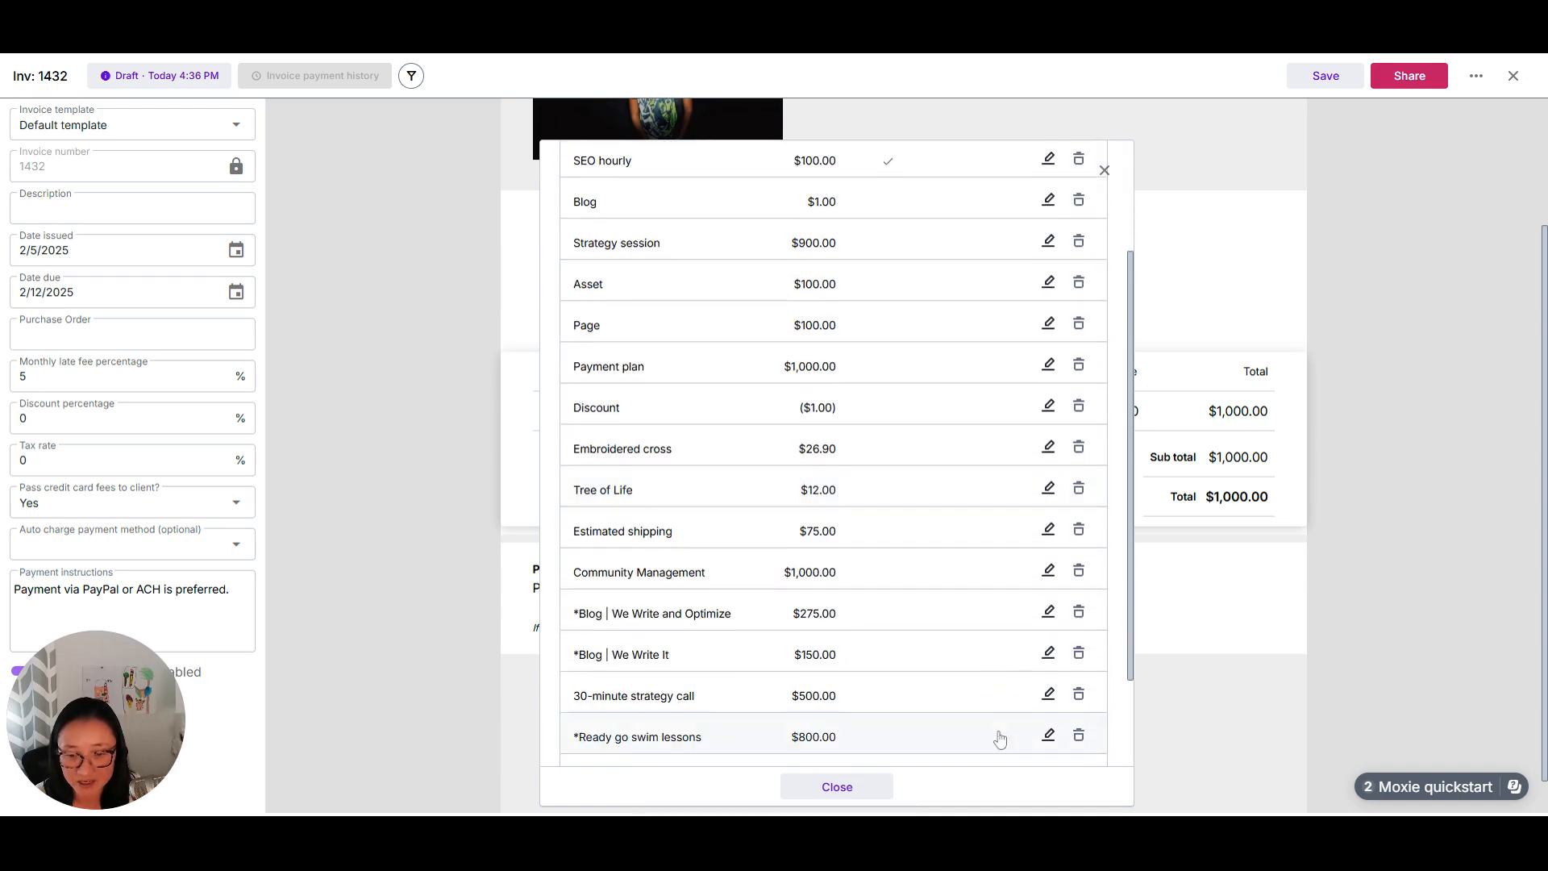
click(666, 586)
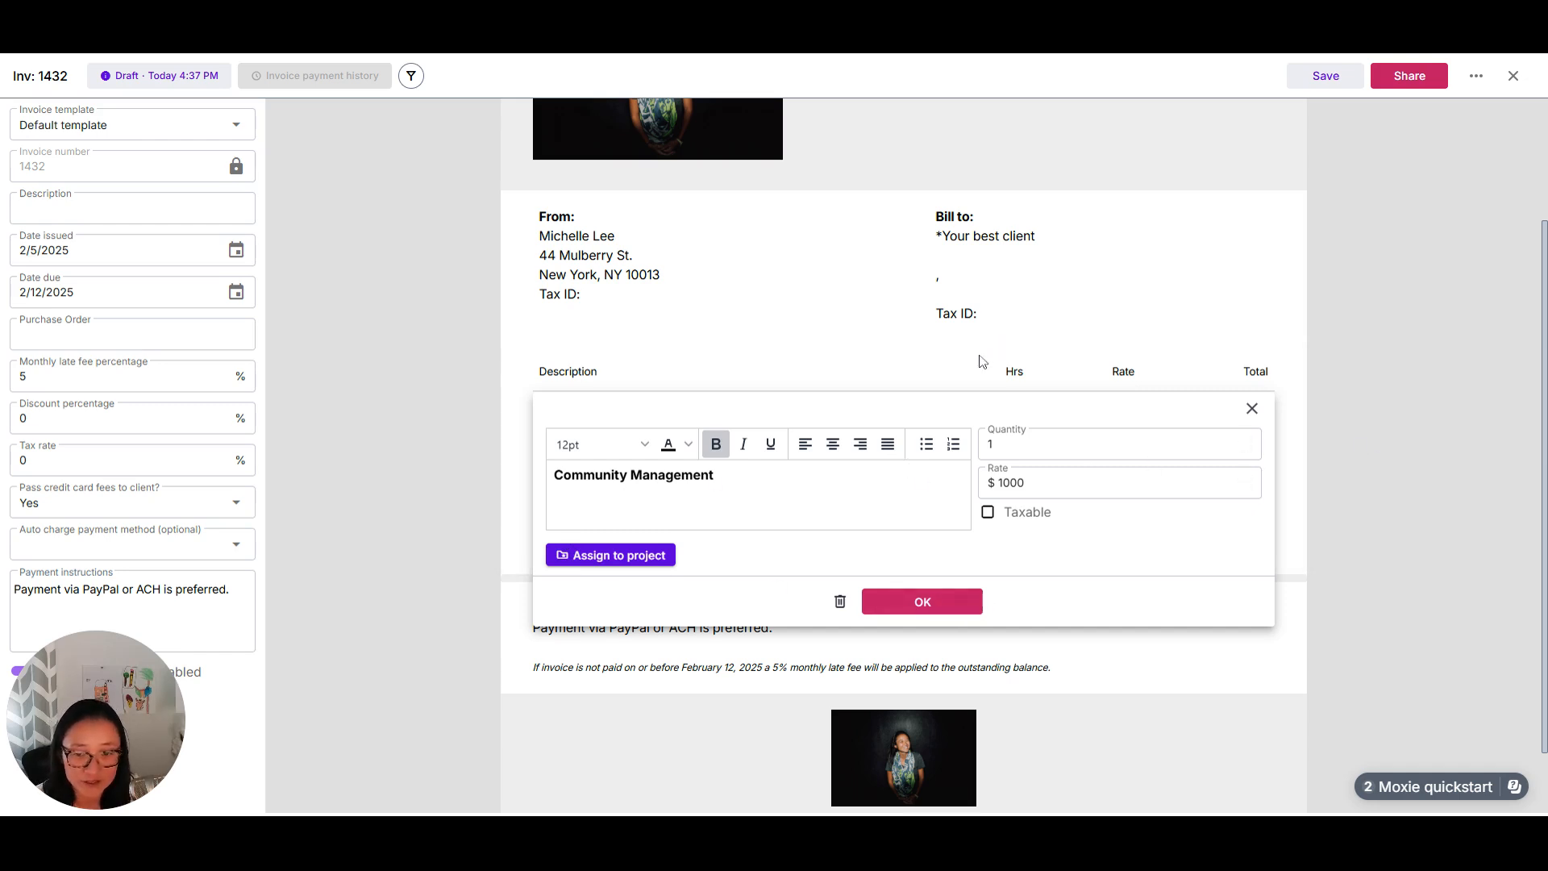
click(914, 615)
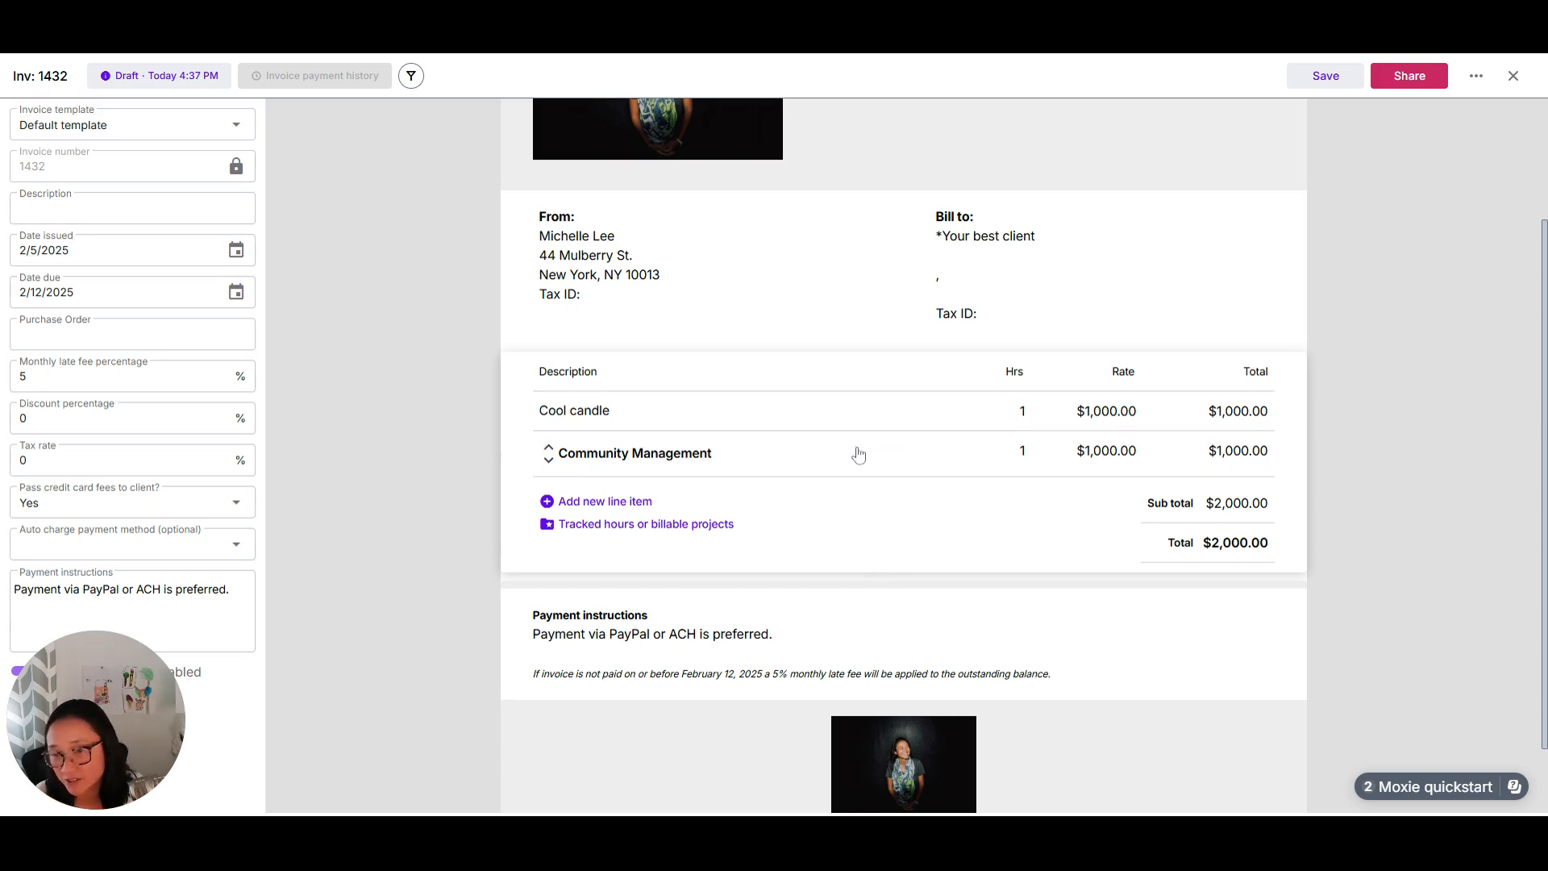
Step: Examine the client's un-billed projects, including the billing periods of the recurring SEO project
click(708, 524)
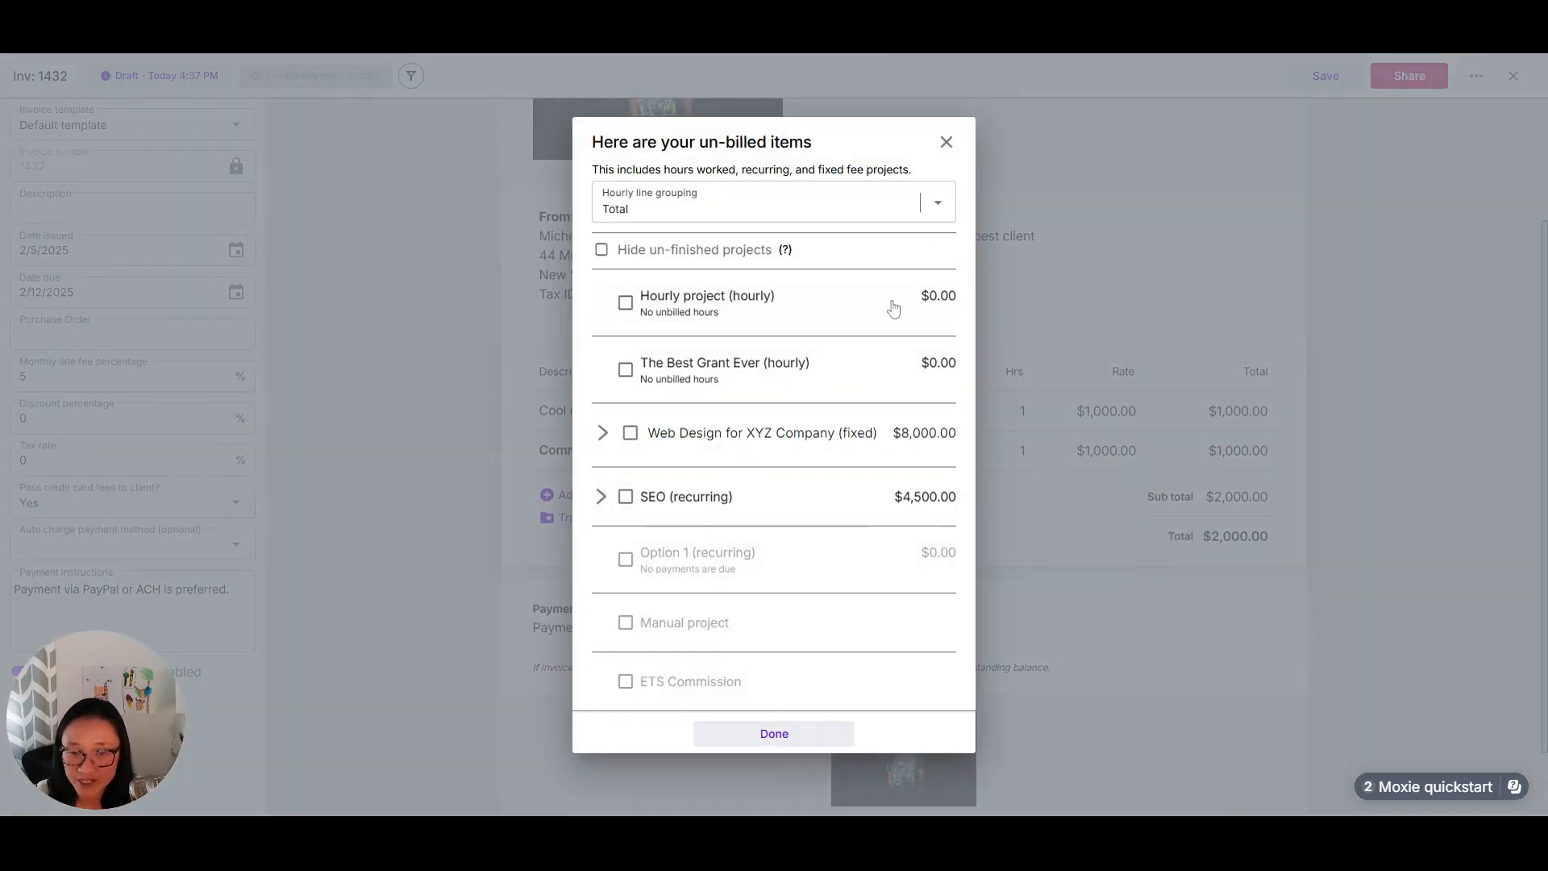
click(947, 148)
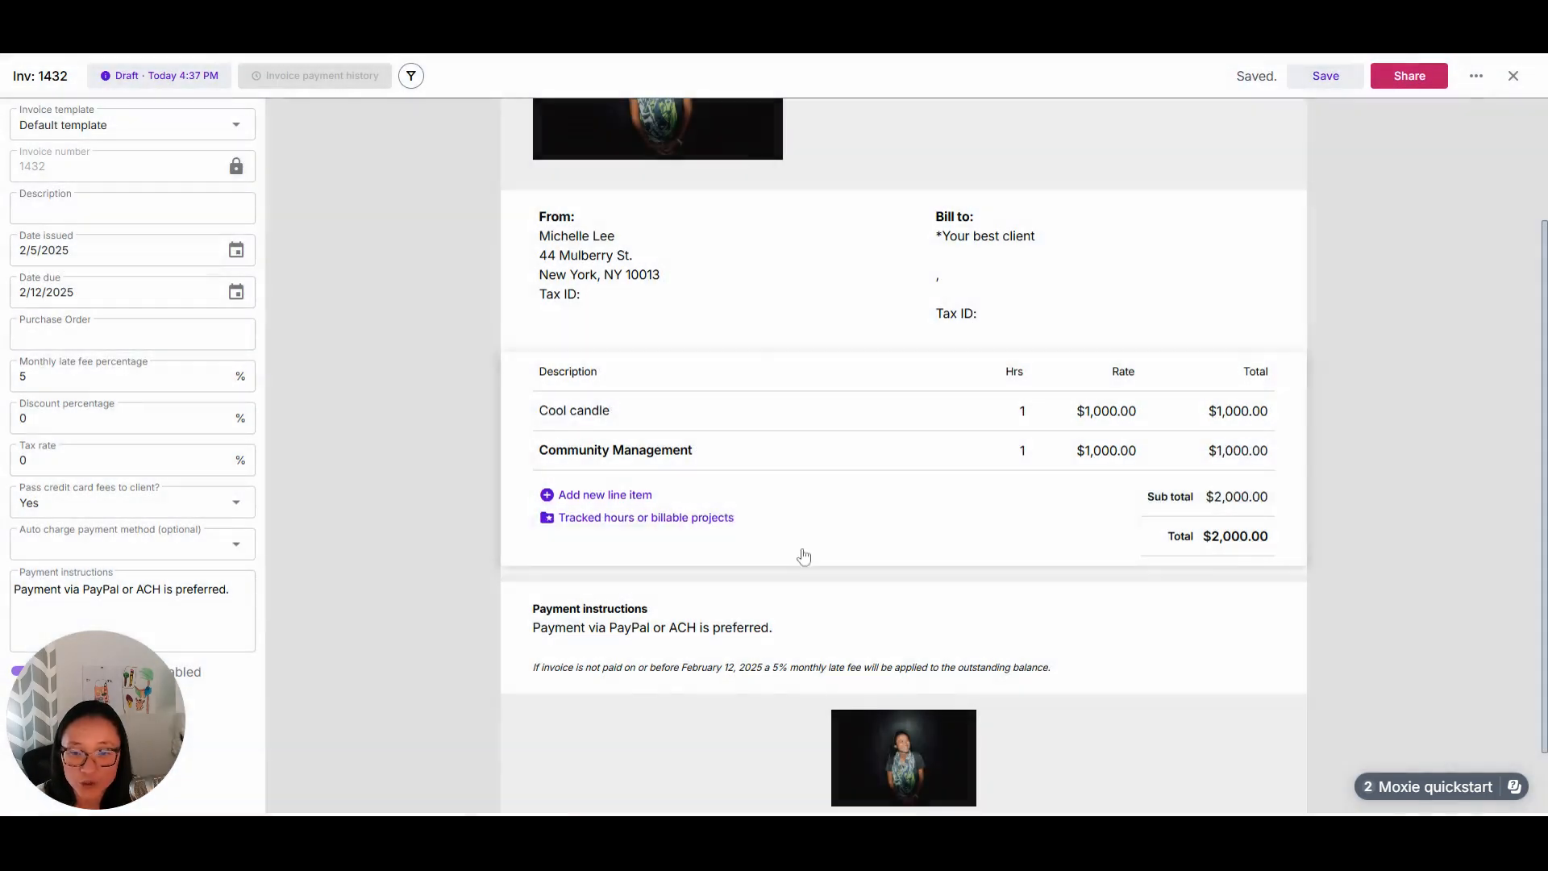
click(641, 519)
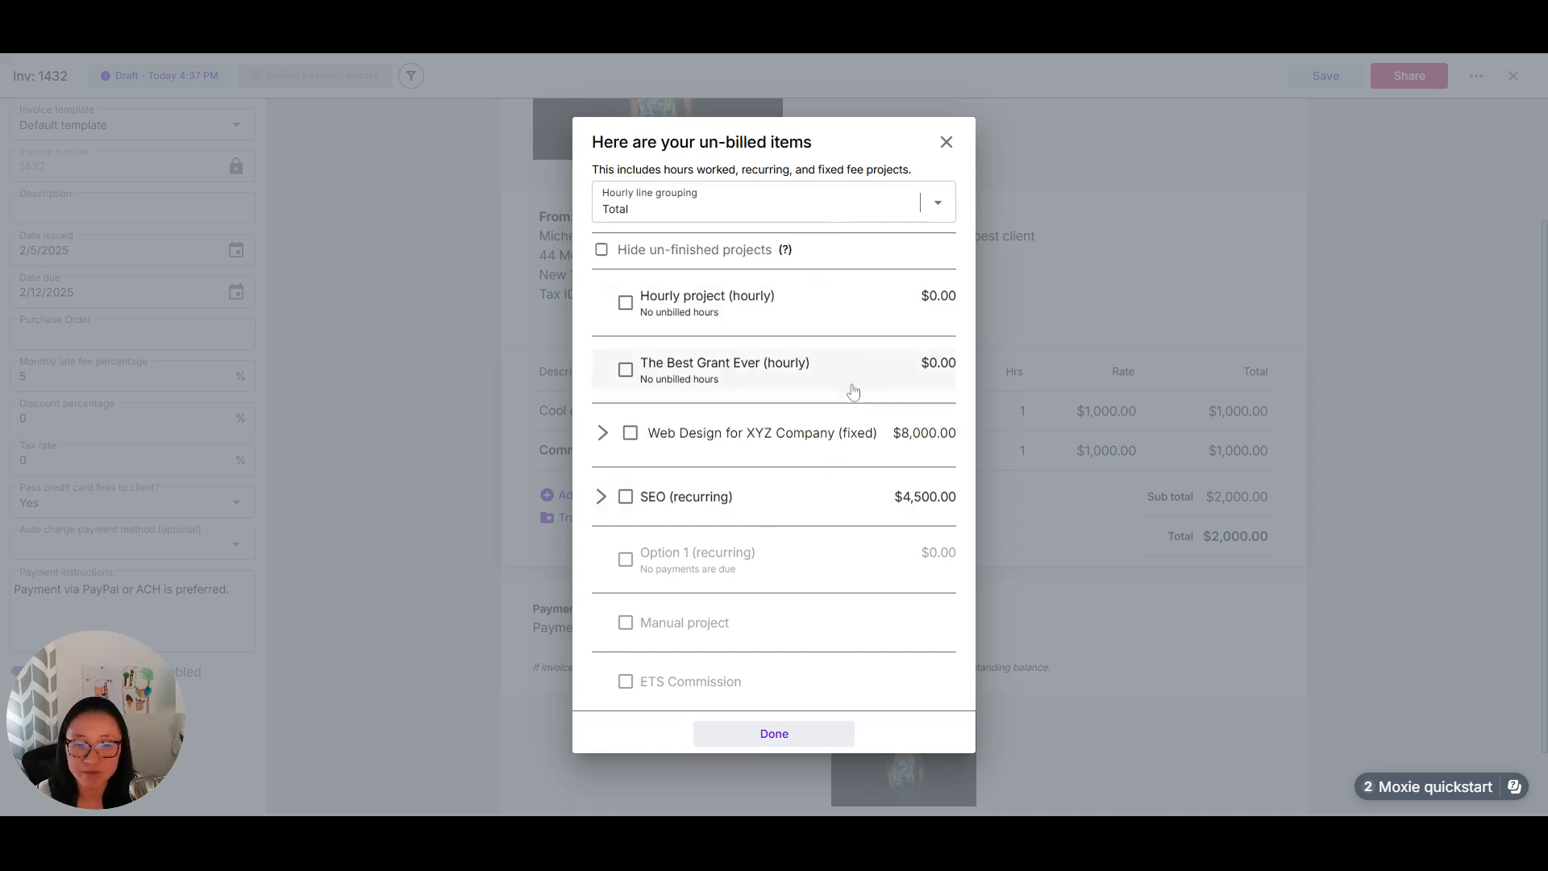
click(601, 499)
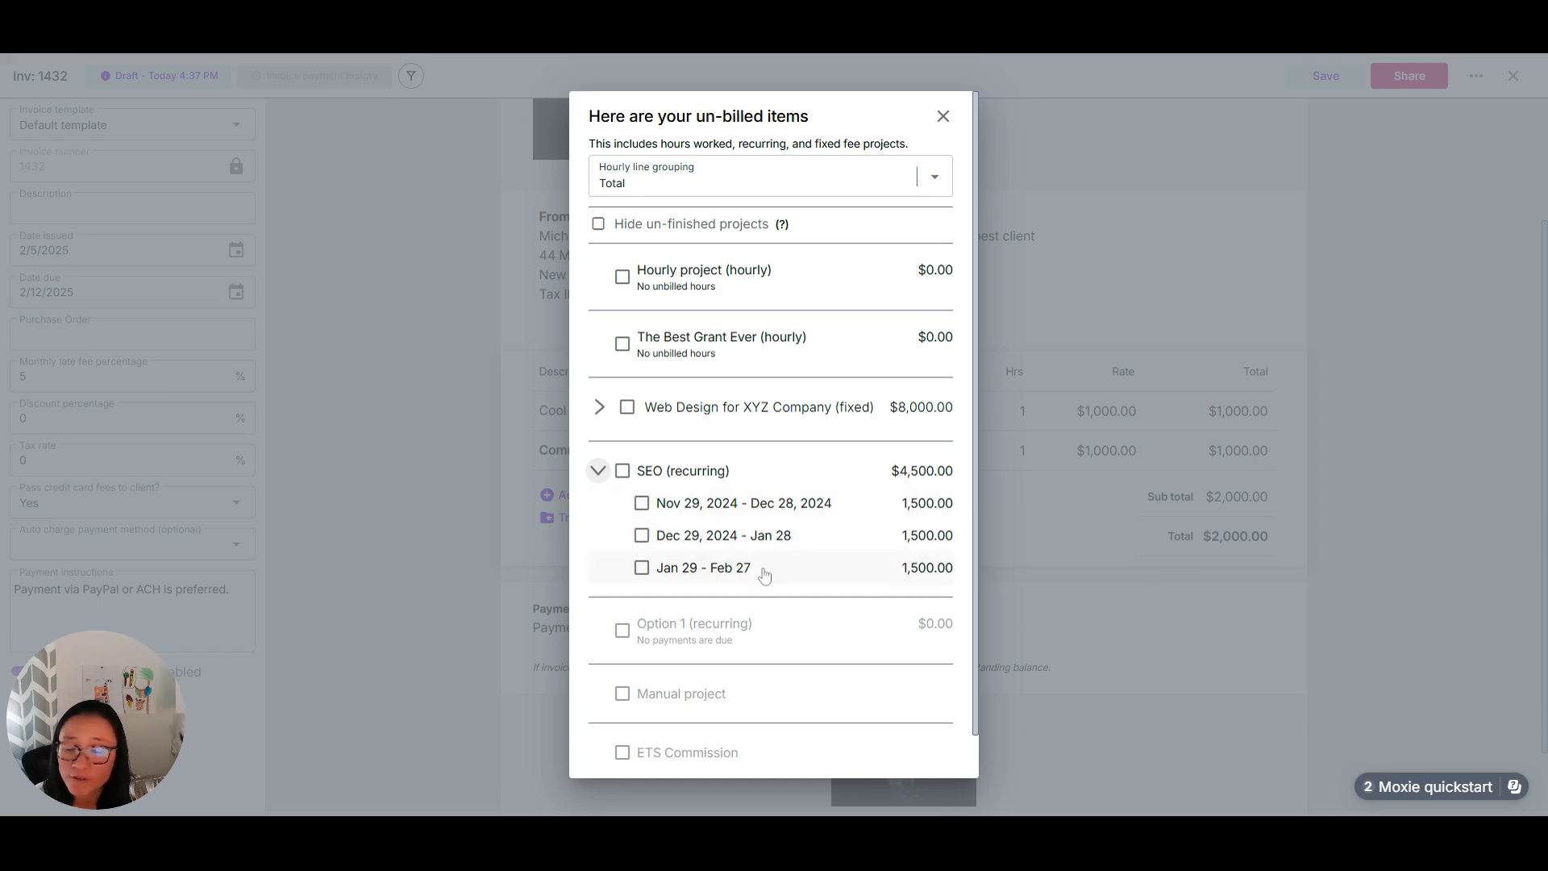
click(597, 470)
Step: Select the fixed-fee "Web Design for XYZ Company" project for billing and set its amount to invoice today to $4000
click(602, 432)
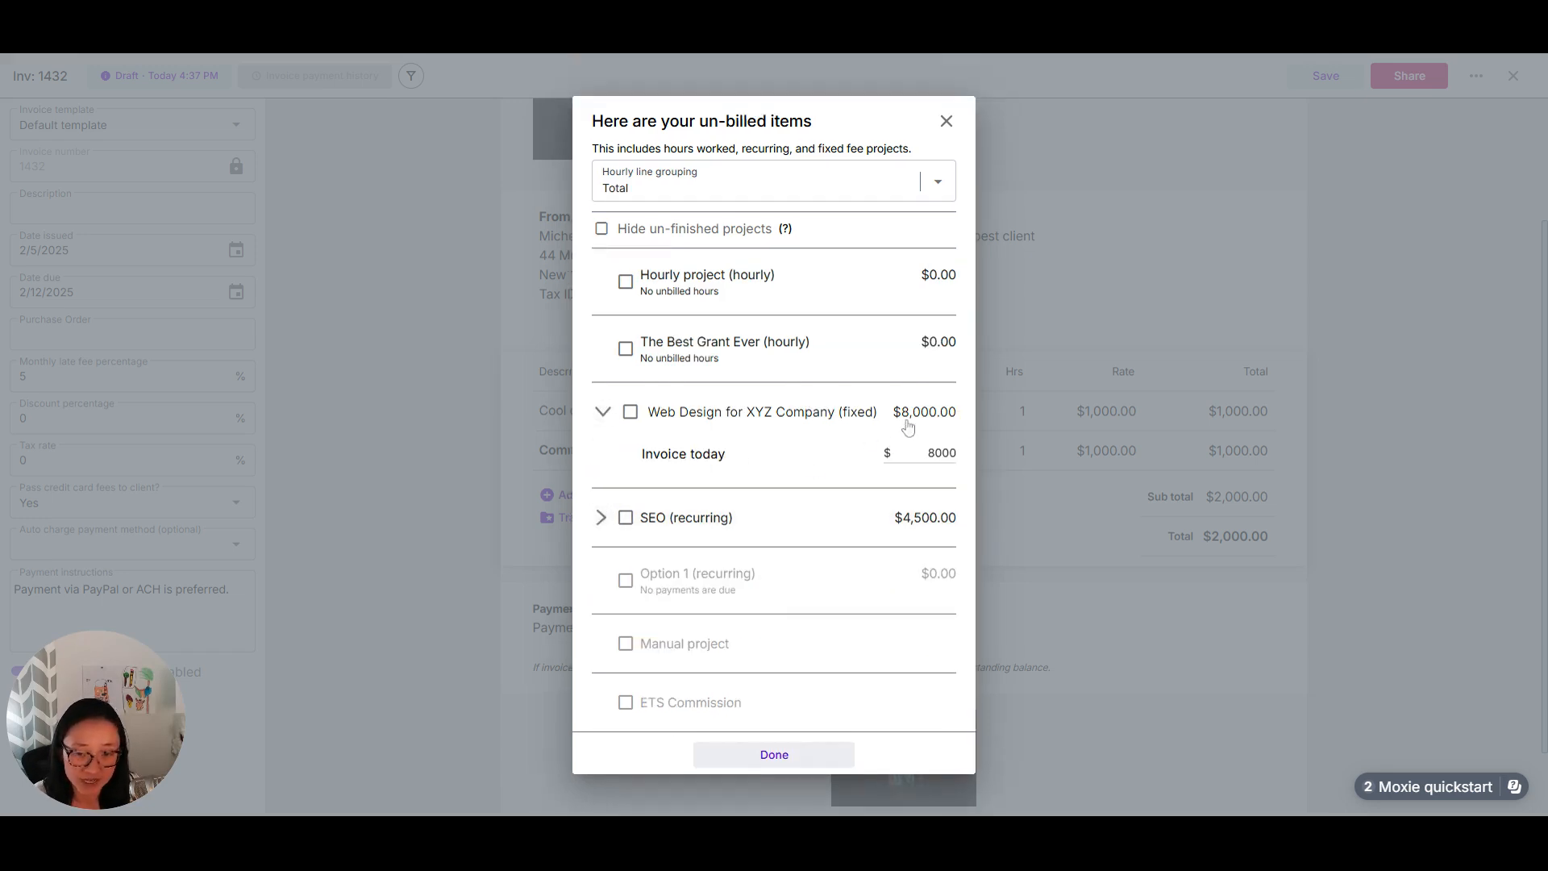
click(630, 412)
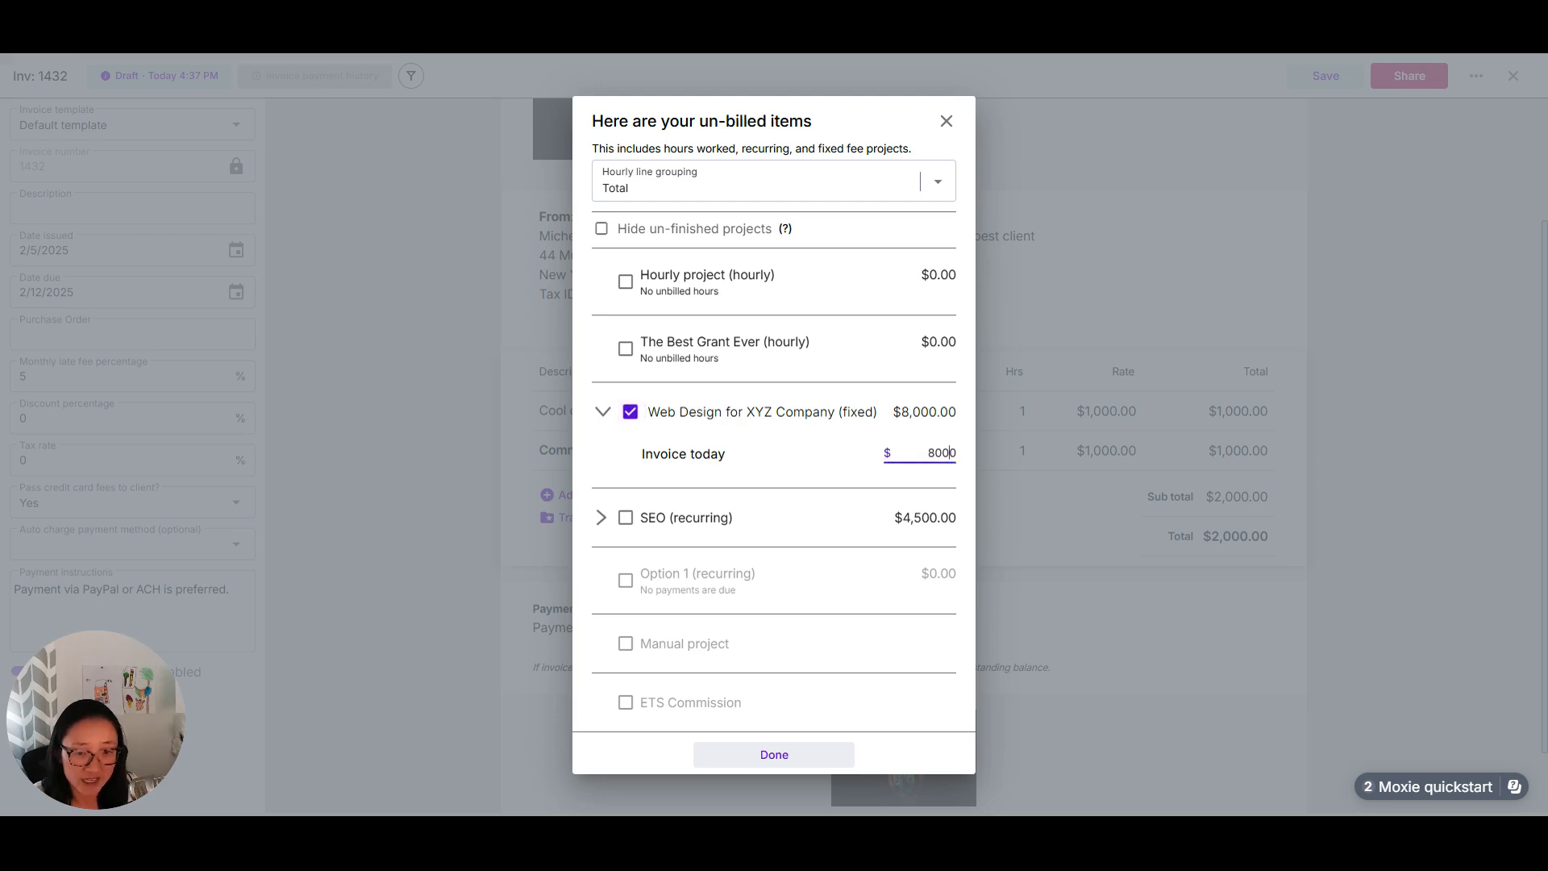
text(400)
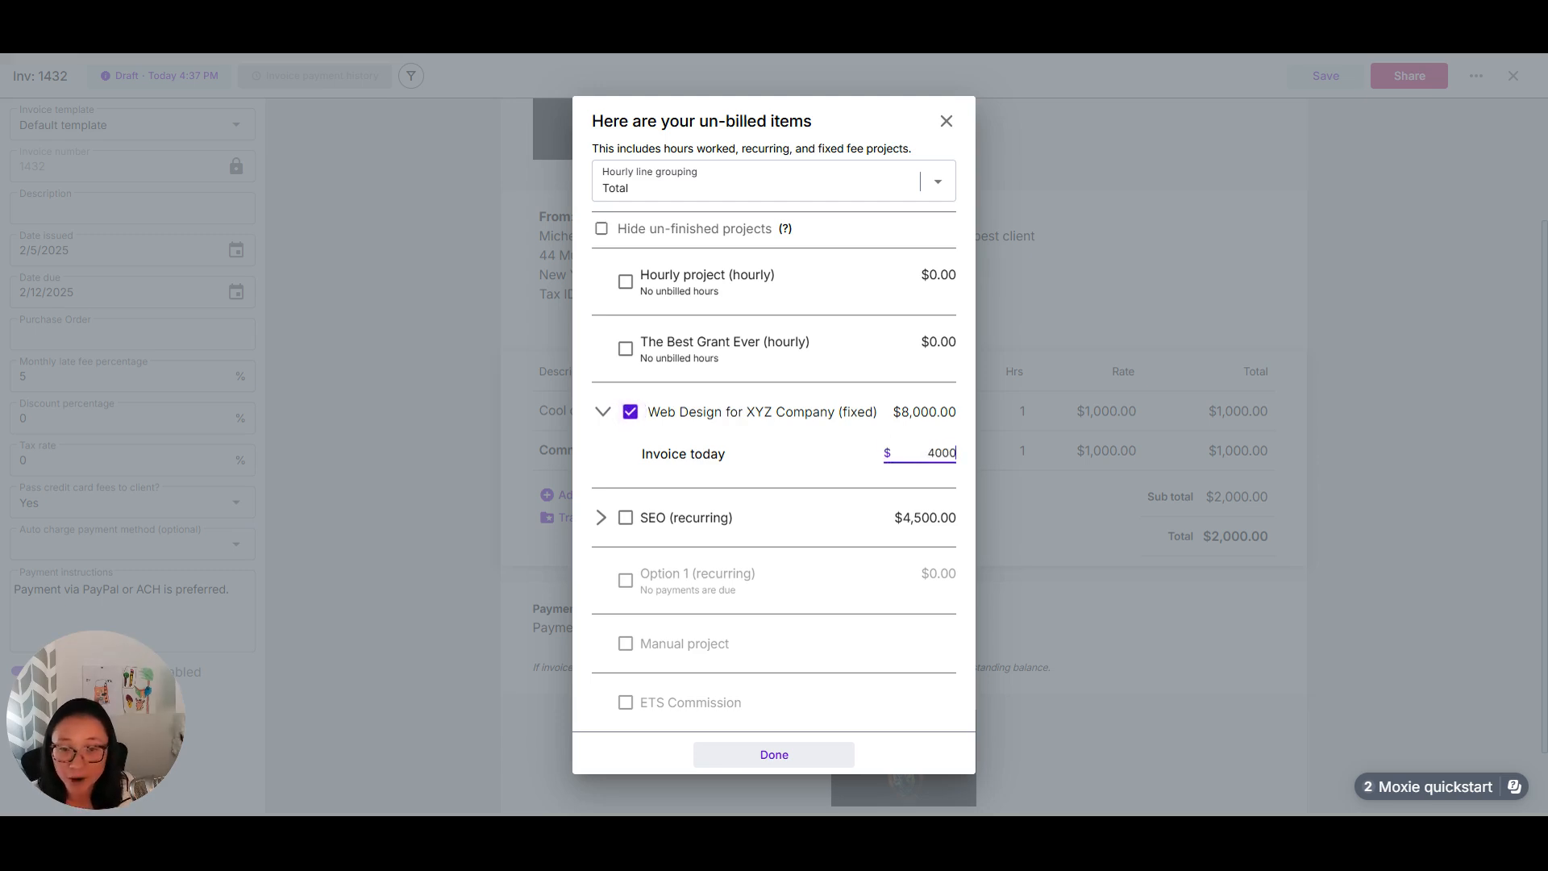
click(813, 453)
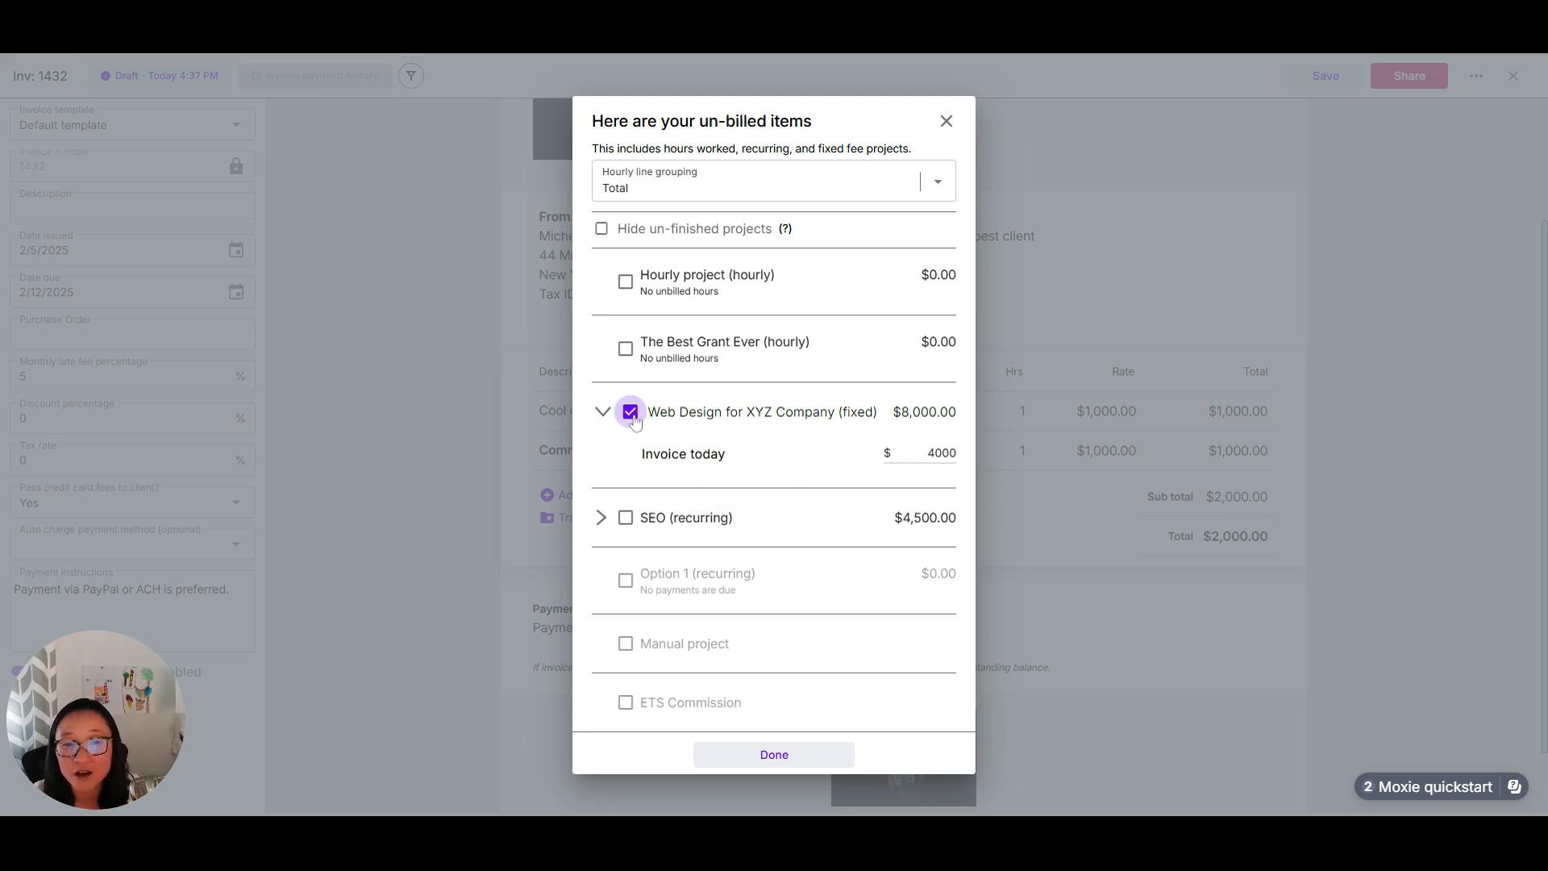
Step: Set the Web Design project's amount to invoice today to $8000 and deselect the project
double_click(941, 453)
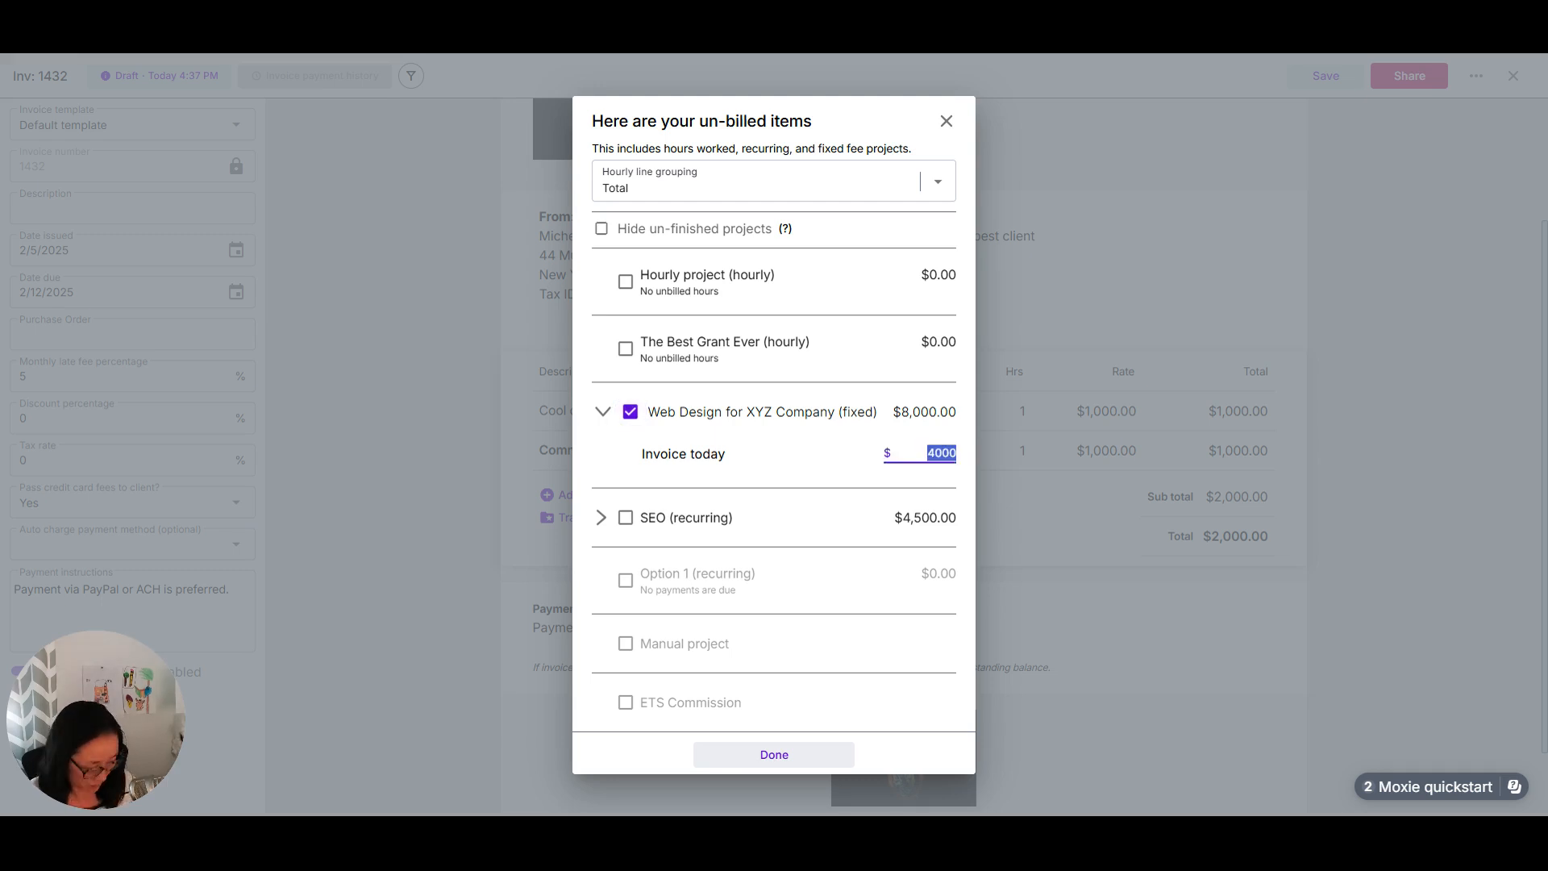
text(80)
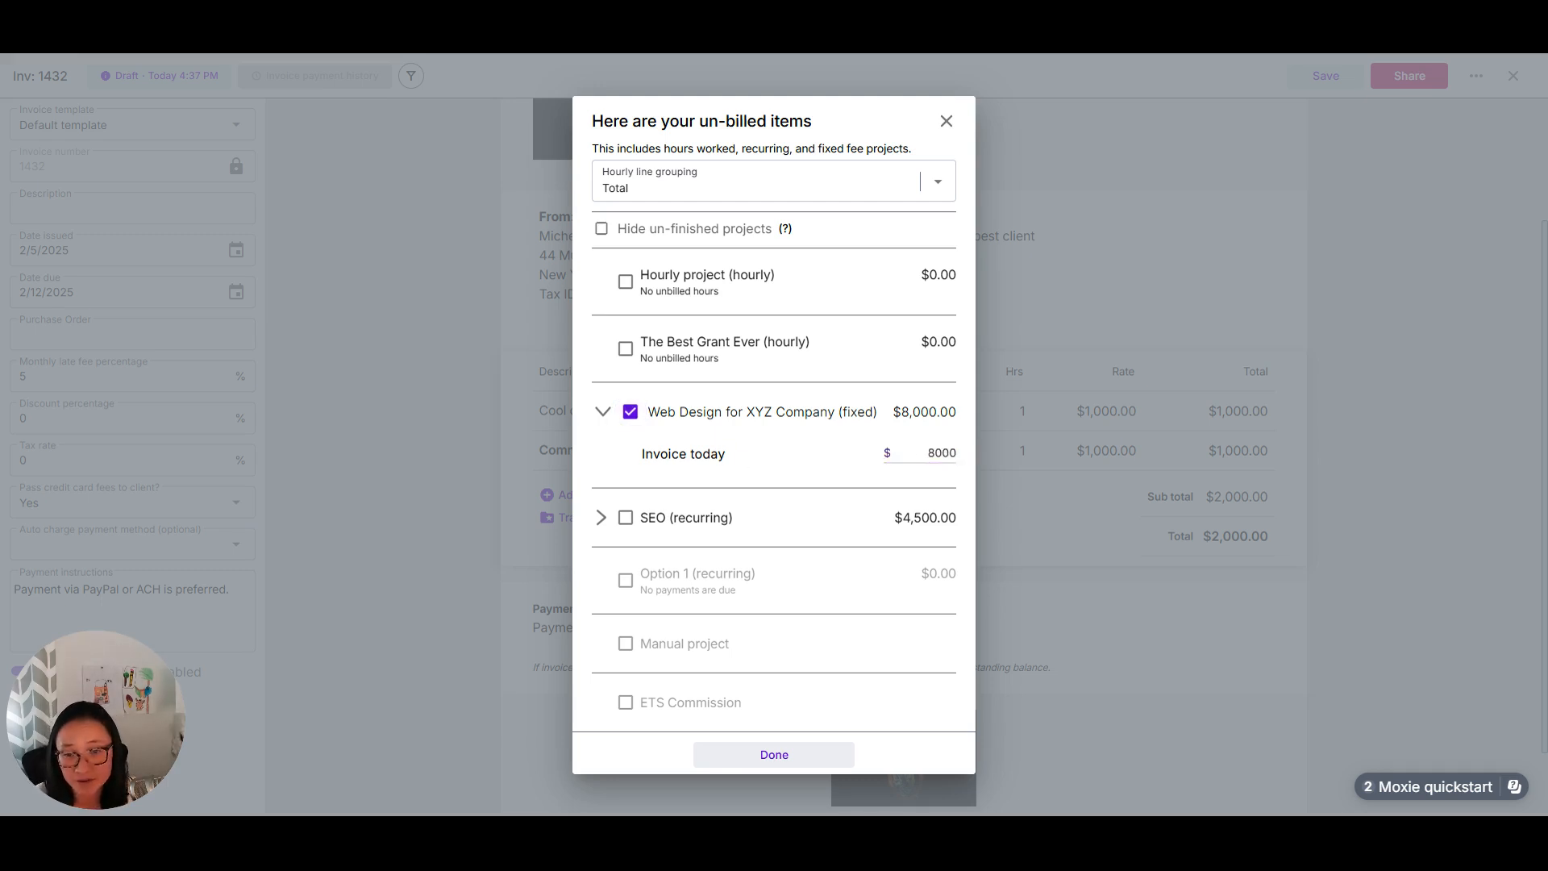
click(630, 412)
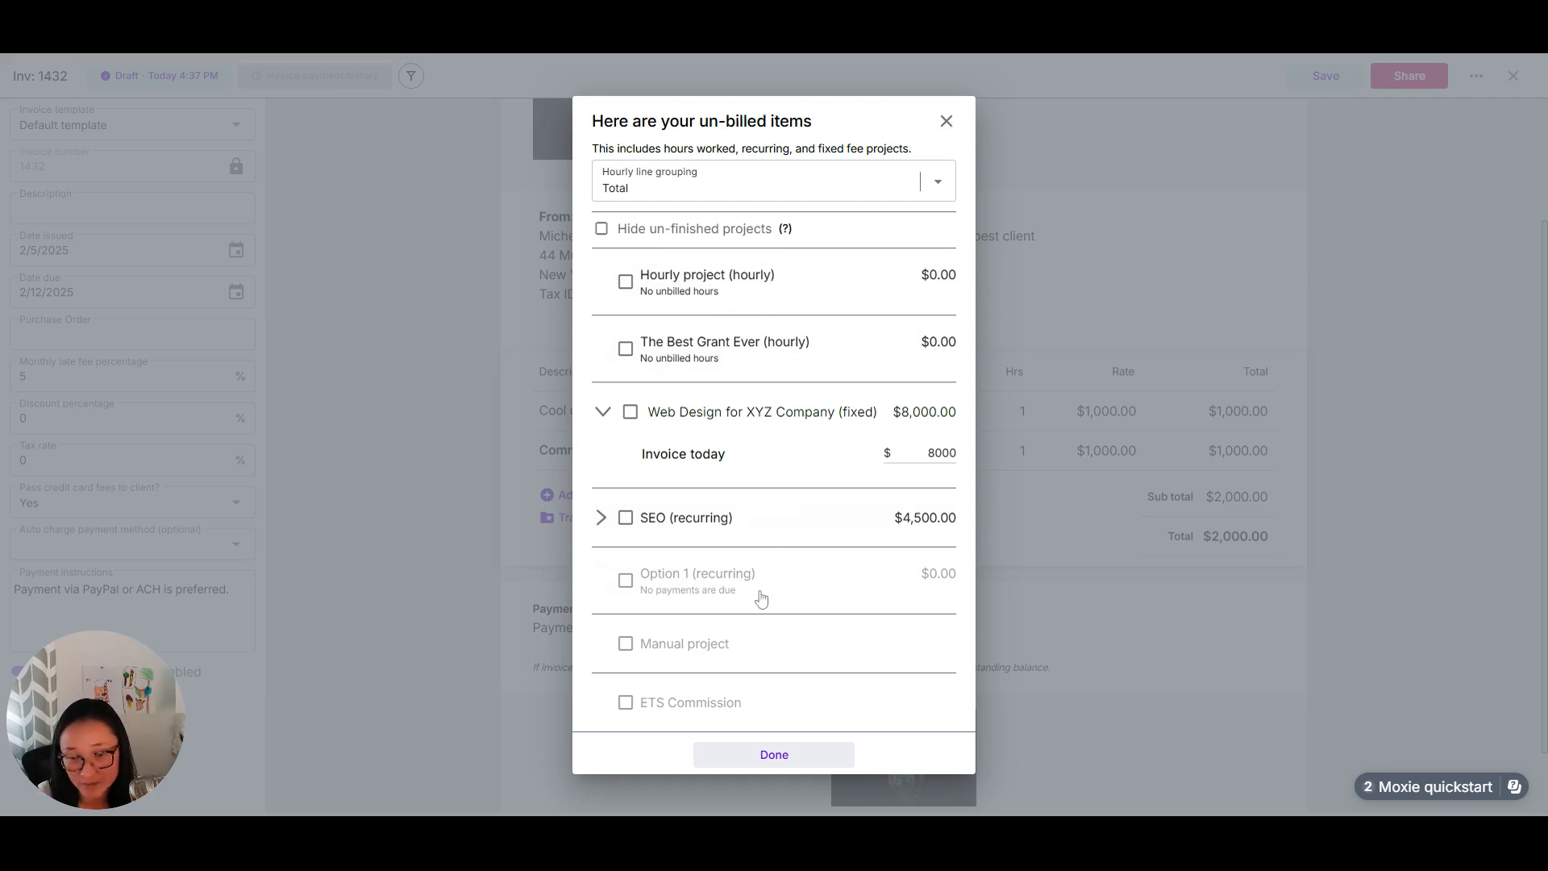
Step: Add the SEO billing period Jan 29 - Feb 27 and the Web Design project to the invoice, and close the invoice
click(601, 519)
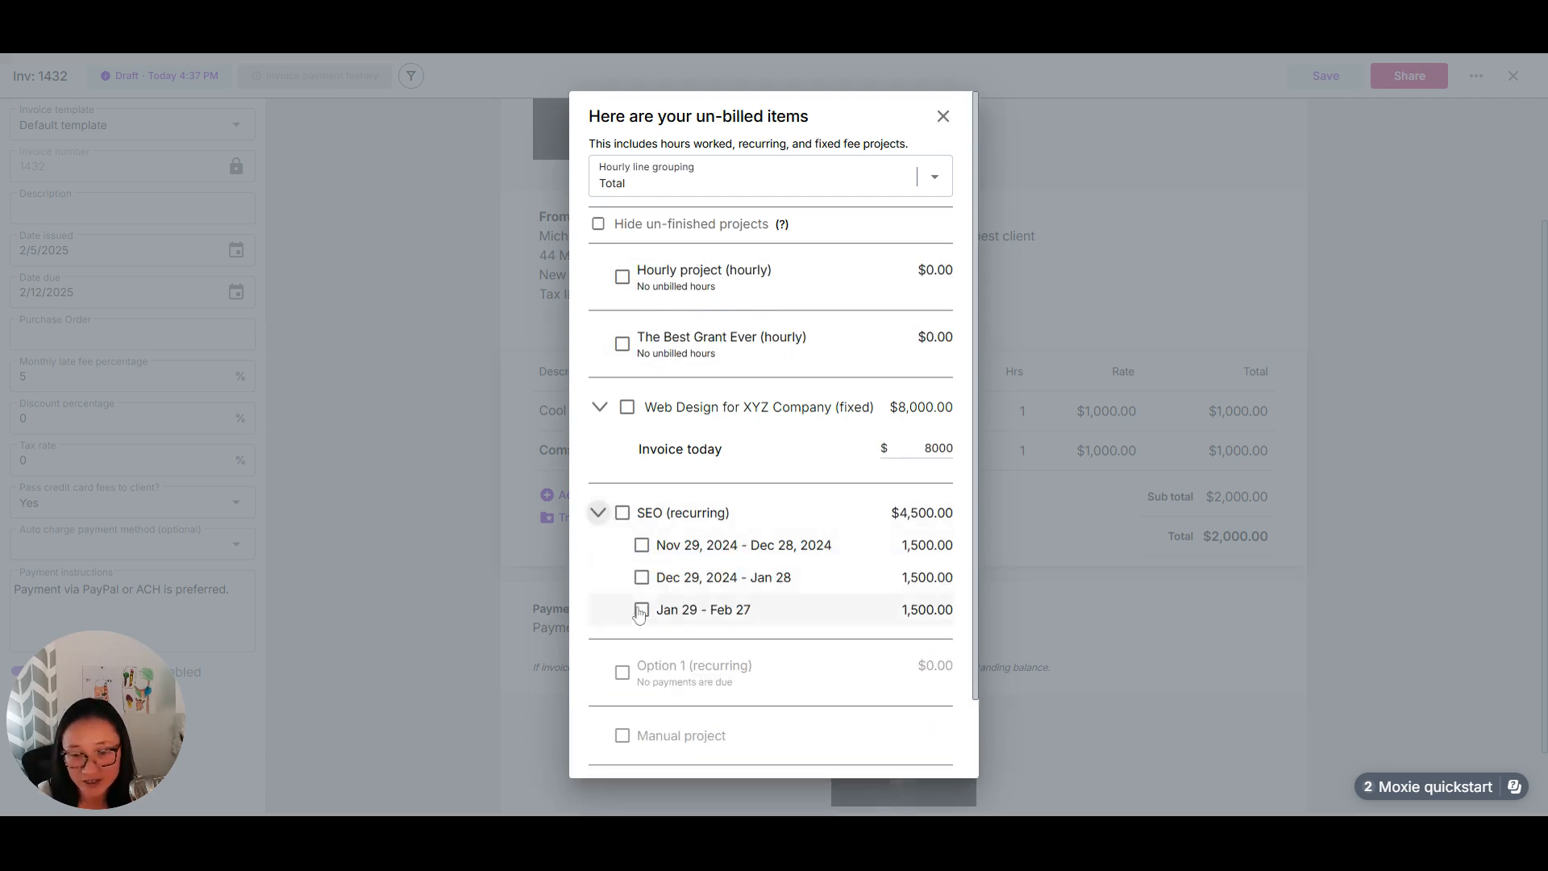
click(642, 609)
click(627, 407)
click(942, 118)
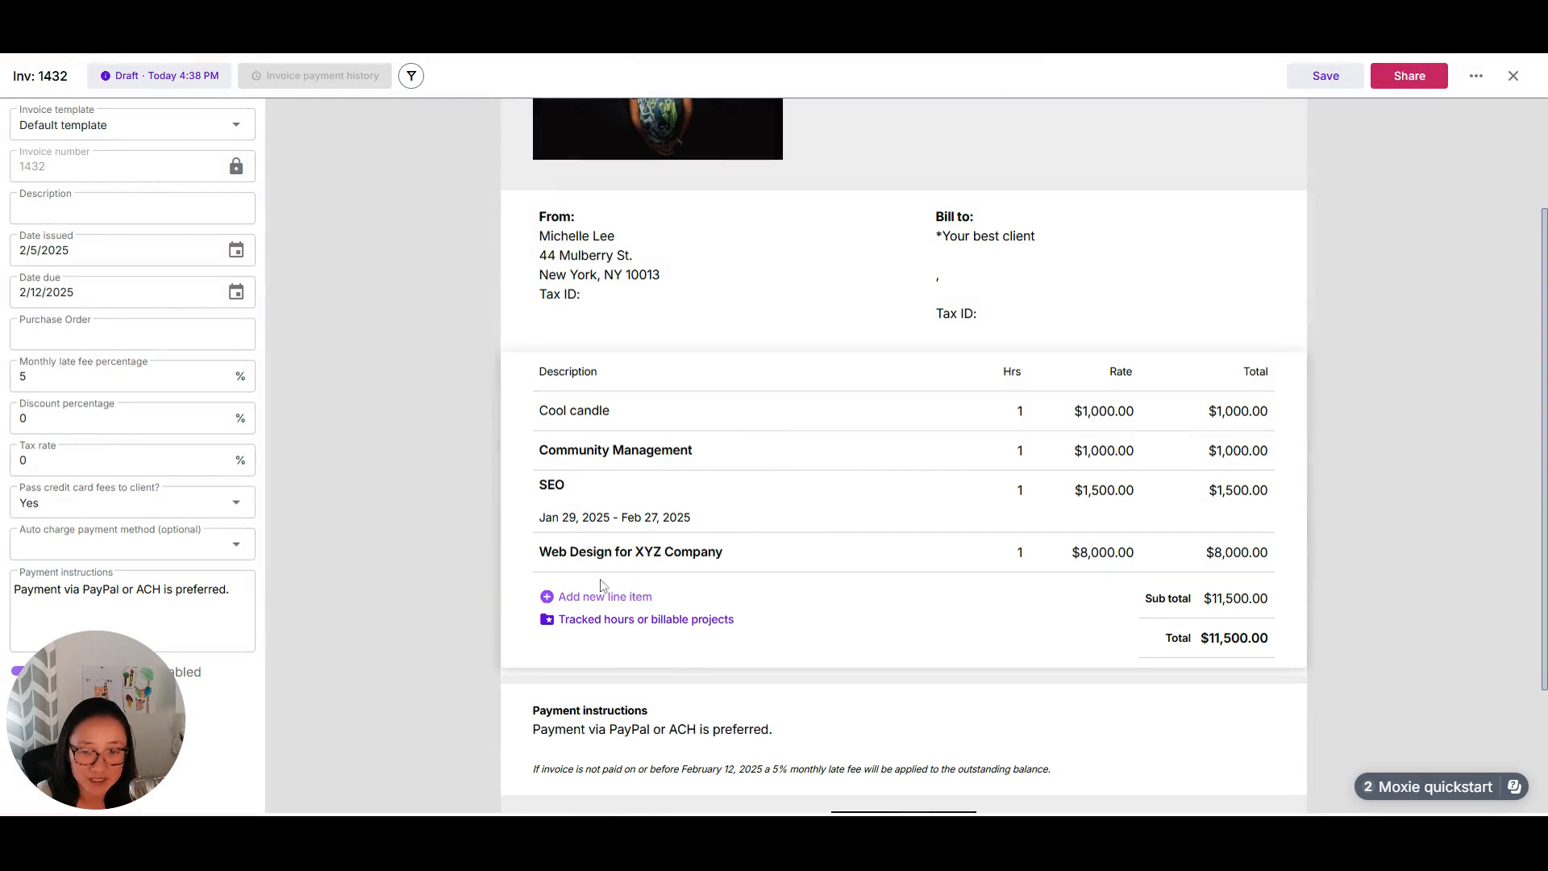
scroll(387, 487, up, 3)
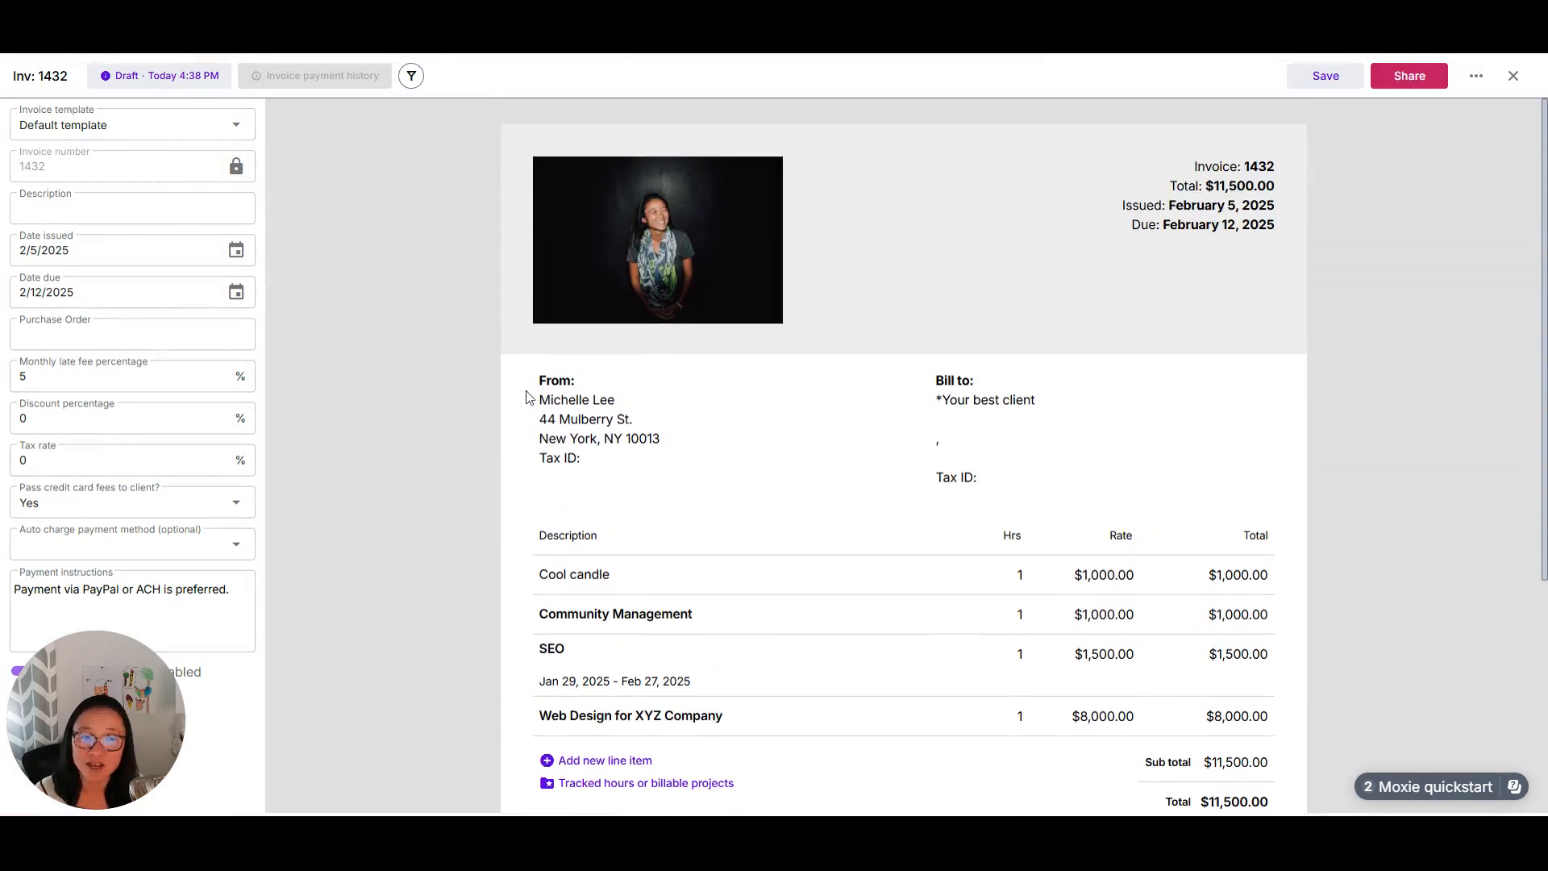
click(1513, 75)
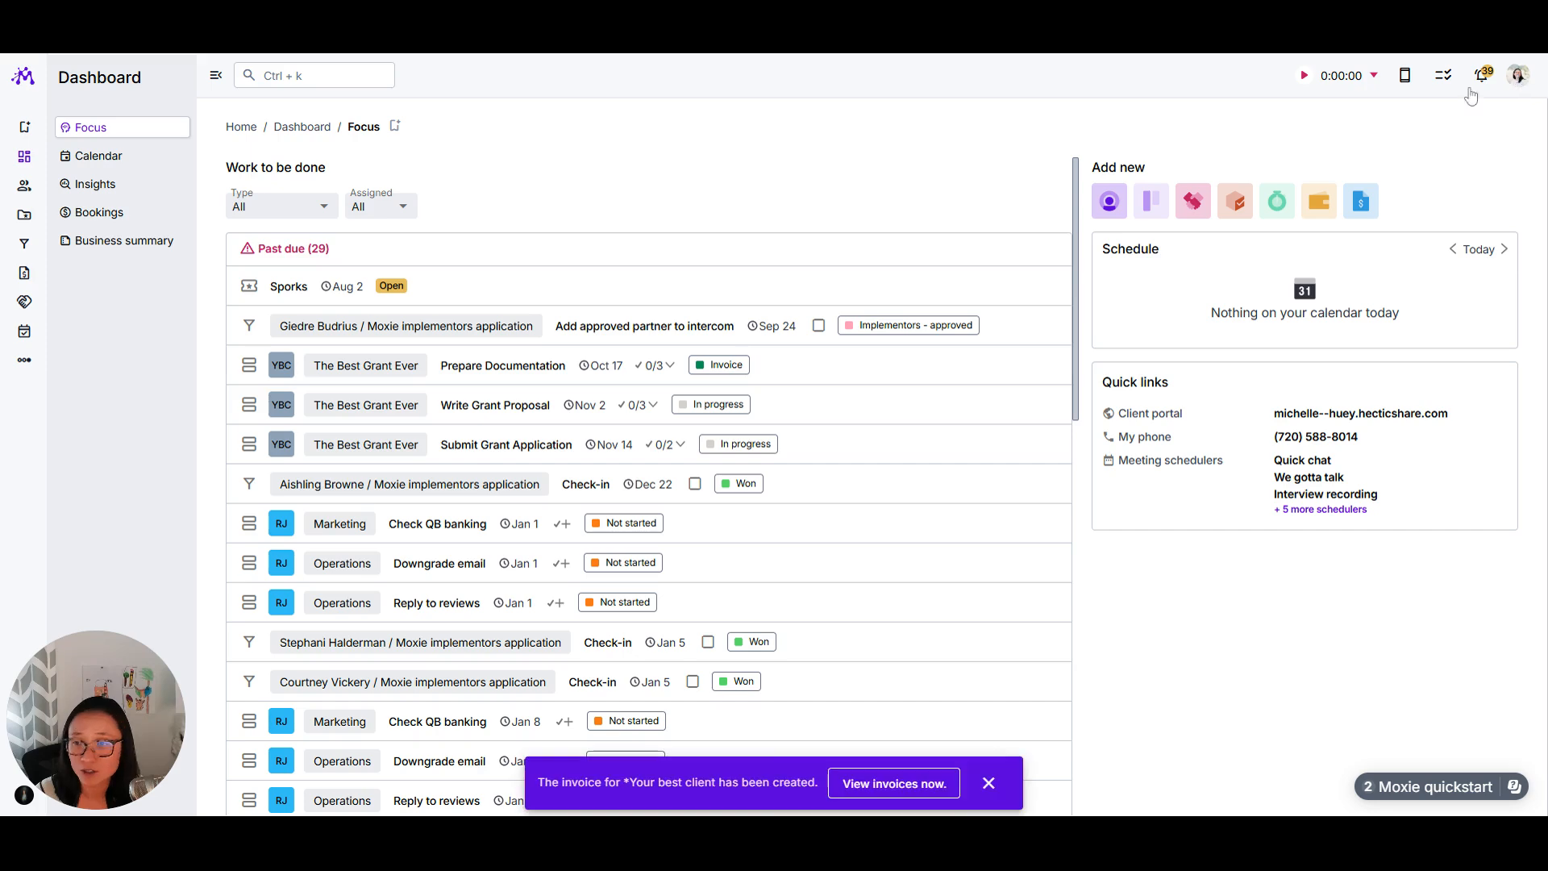
Step: Open the Web Design for XYZ Company project from its client's record and check the draft invoice linked to the project
click(25, 191)
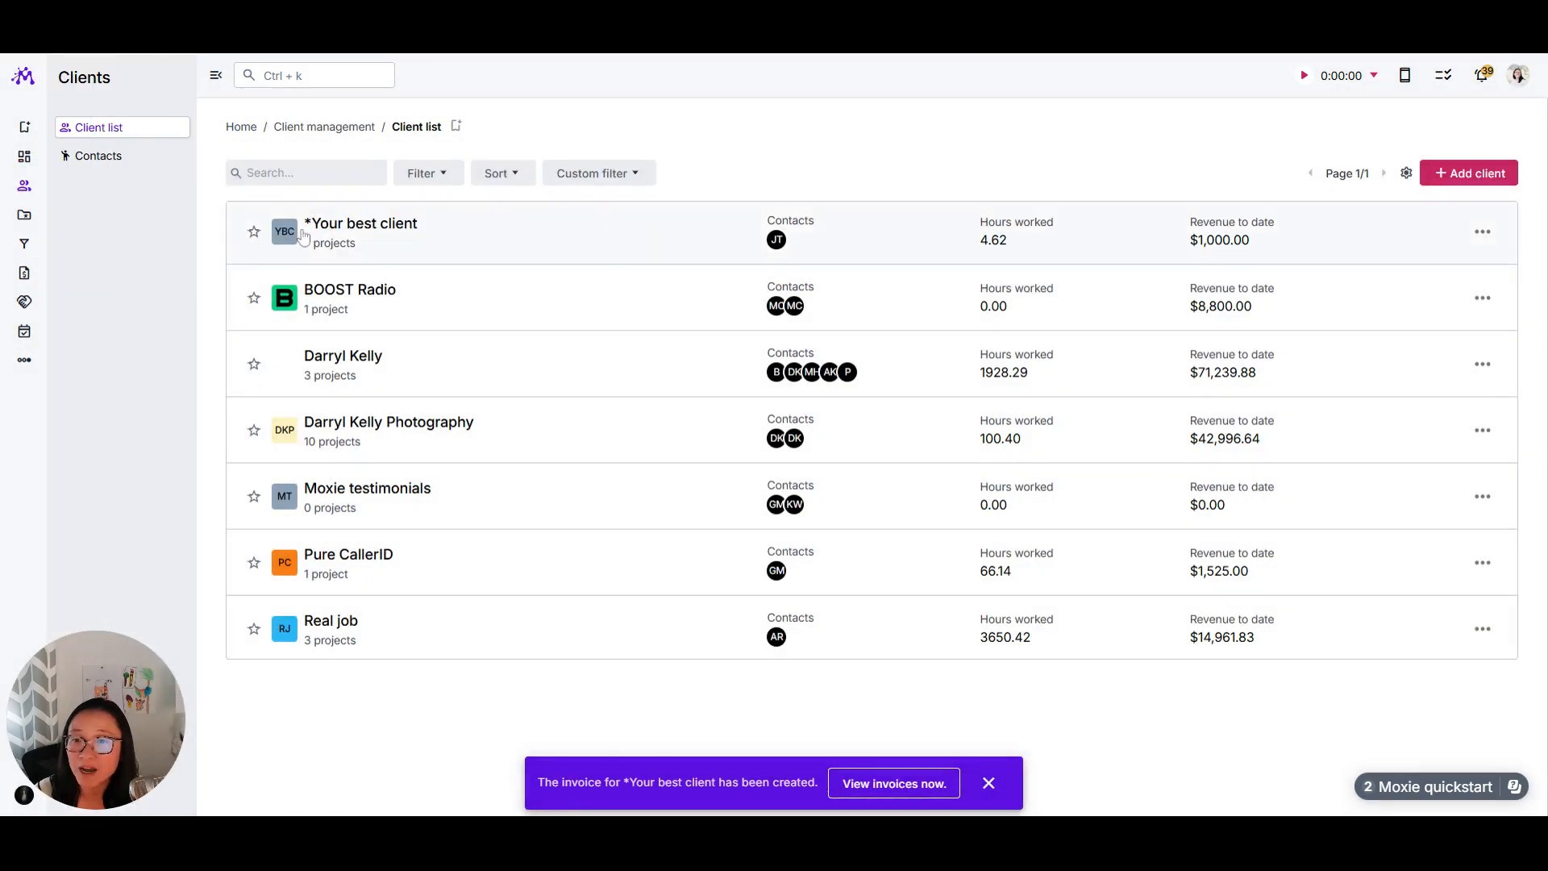
click(308, 231)
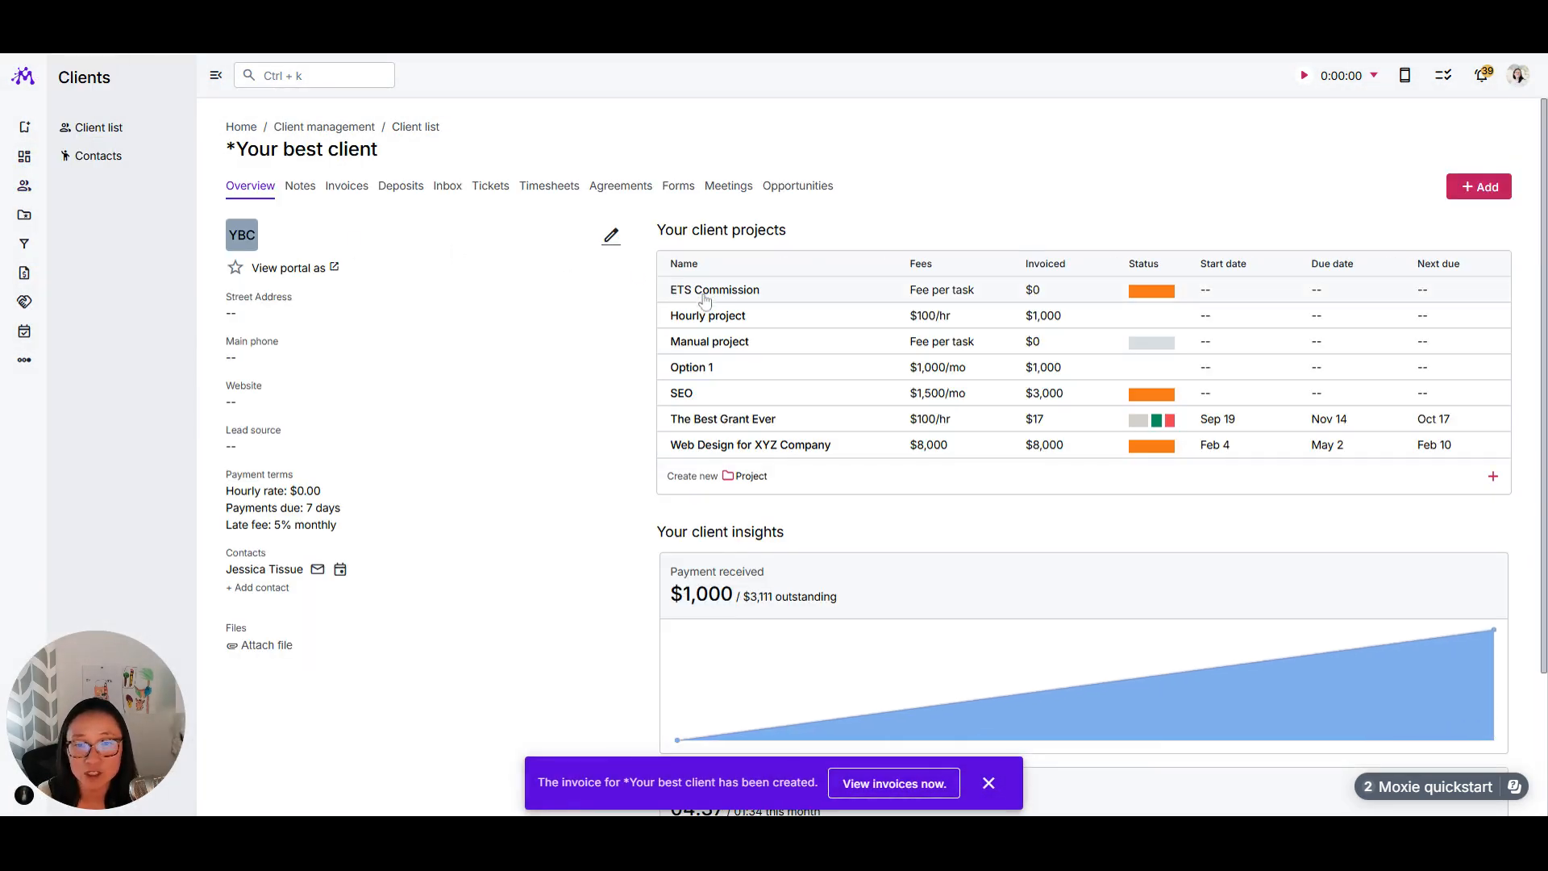
click(761, 445)
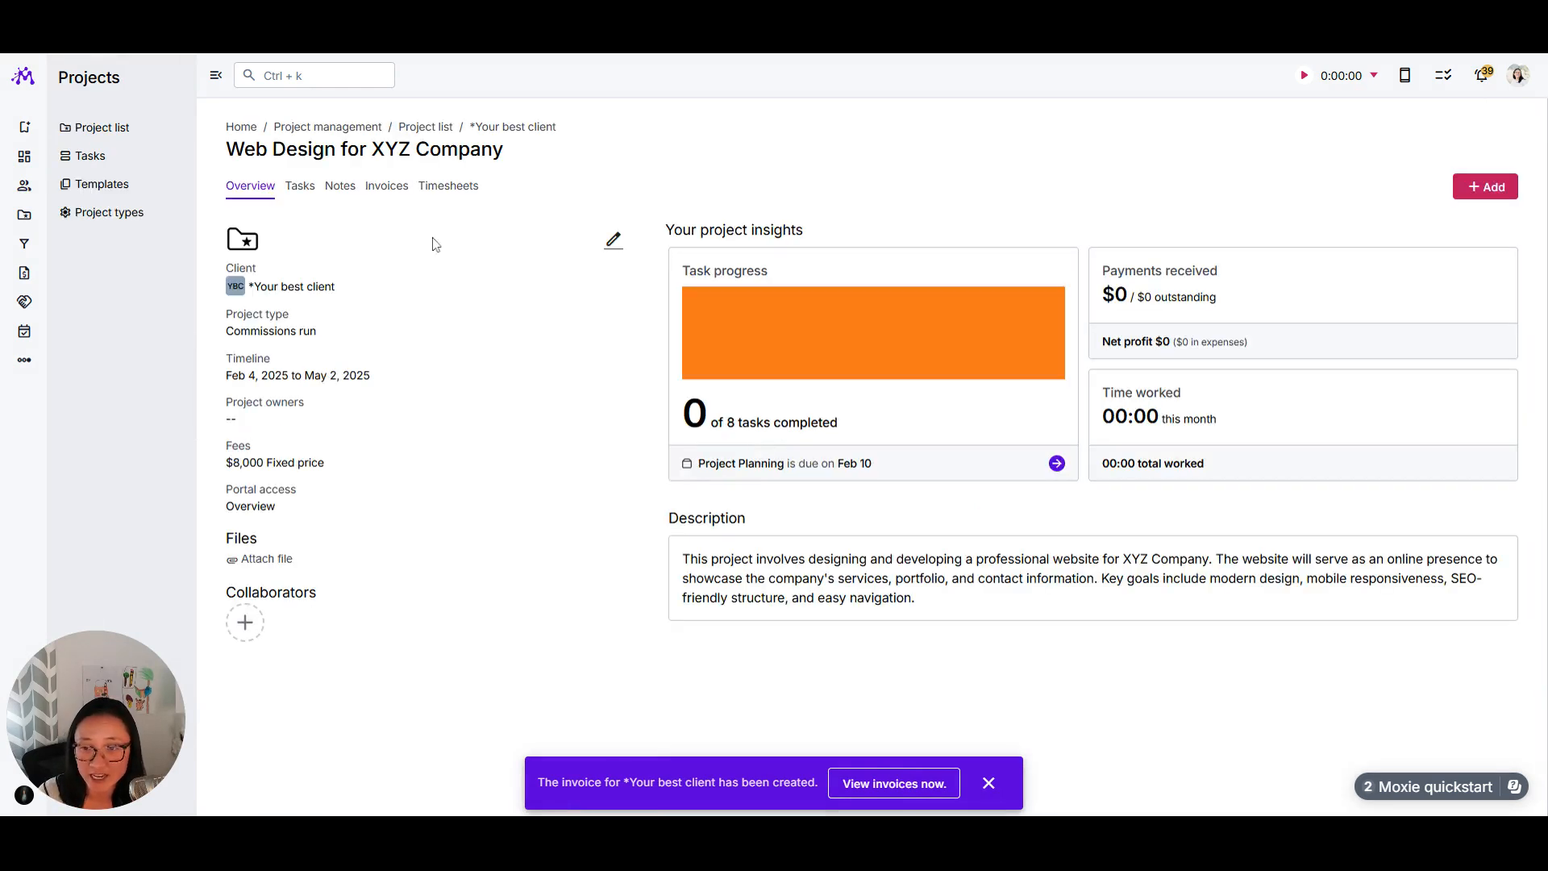
click(395, 193)
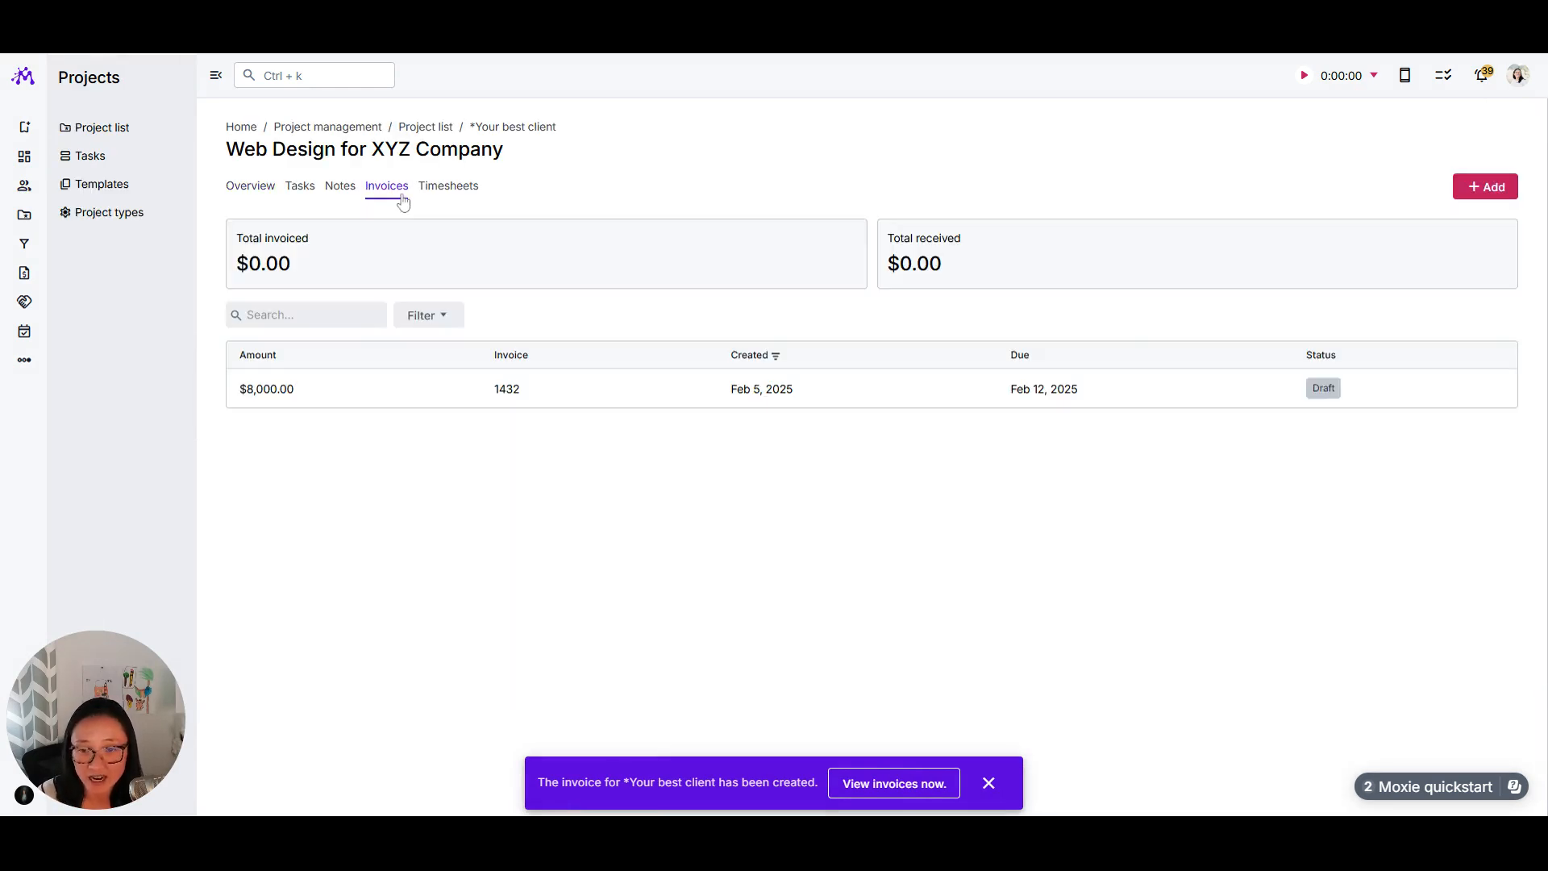
click(1002, 395)
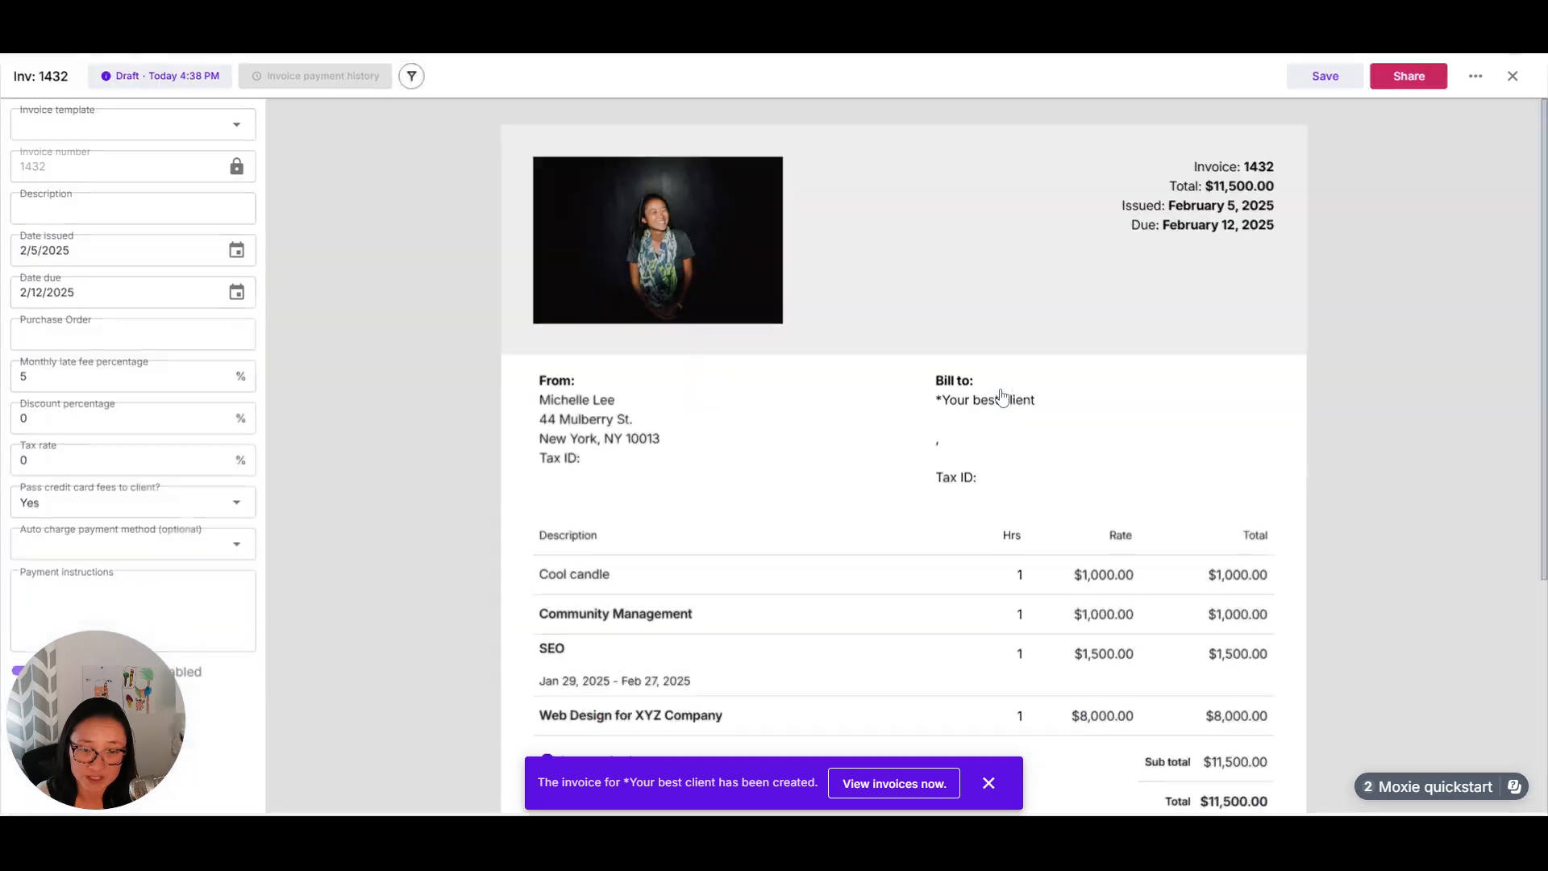
click(1513, 77)
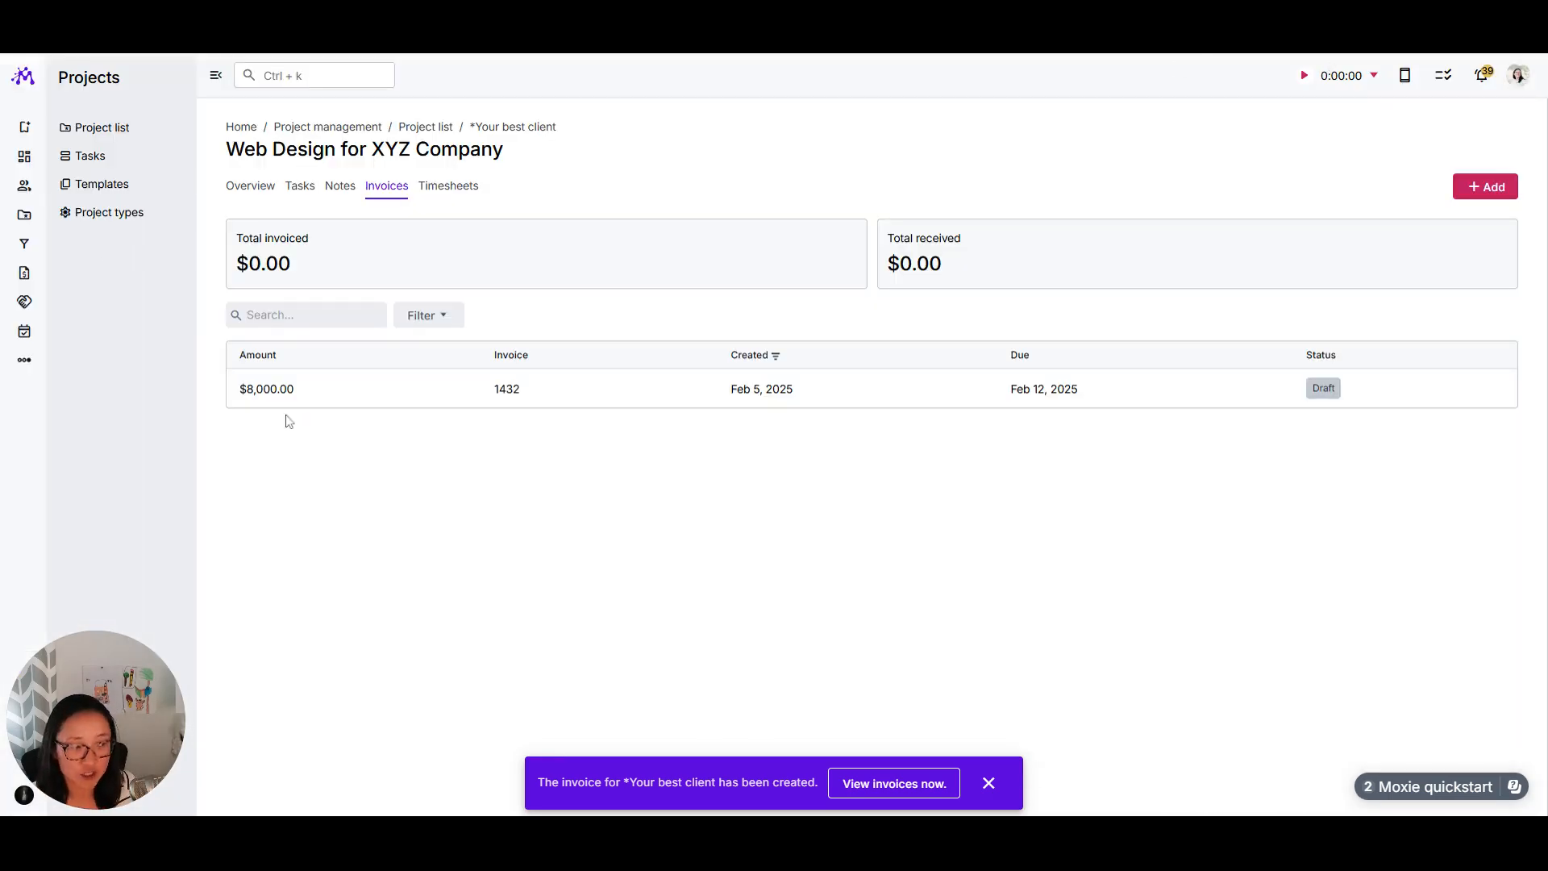
Step: Open the agreements list and view a draft agreement with the client created on Jan 10, 2025
mouse_move(2, 306)
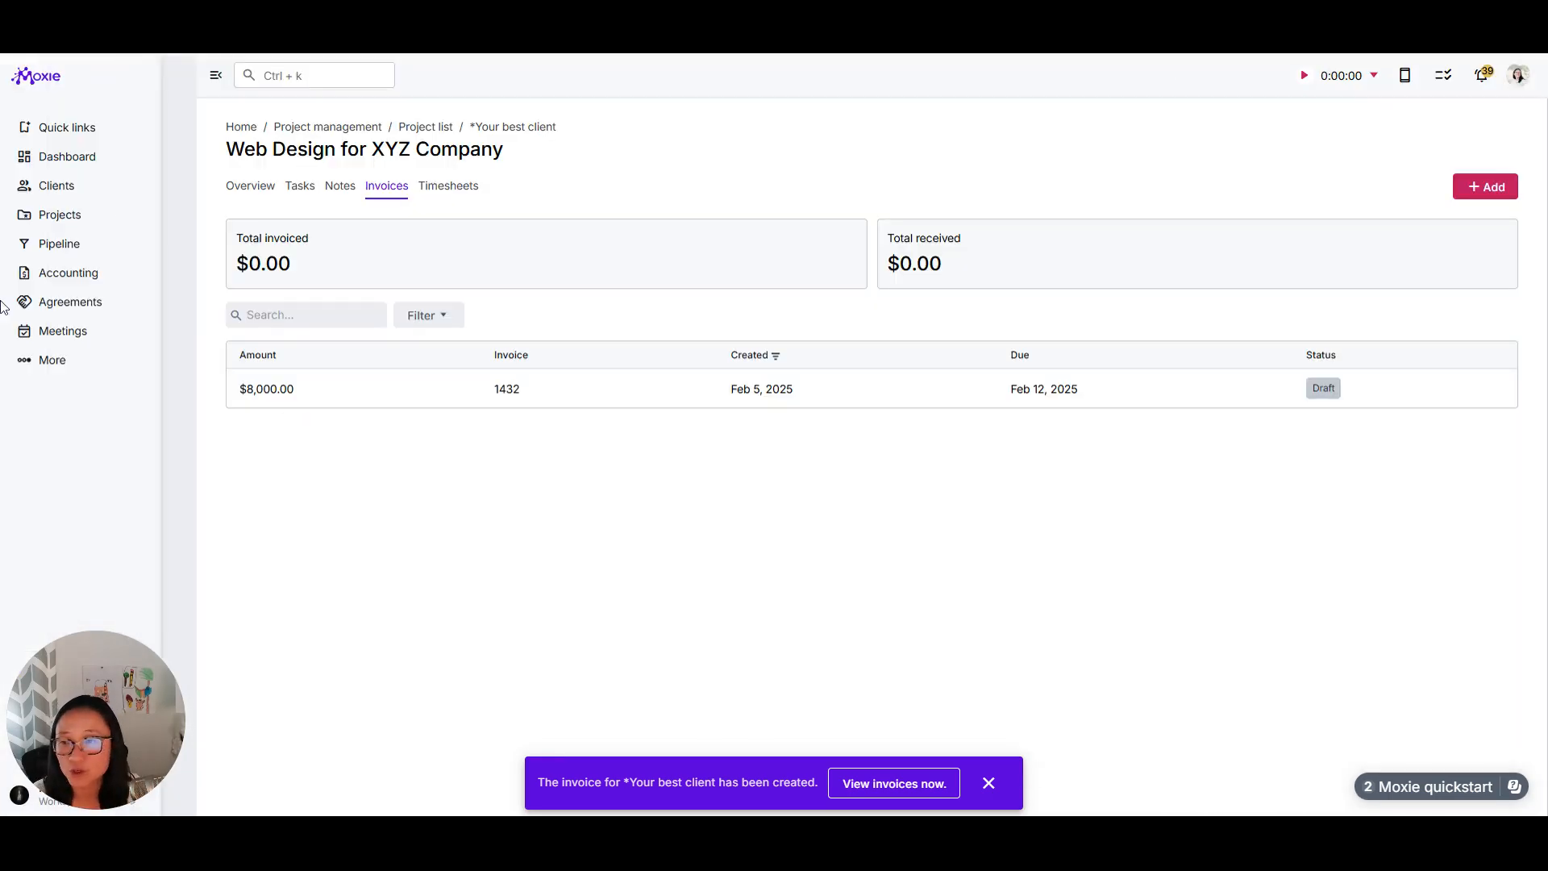
click(72, 311)
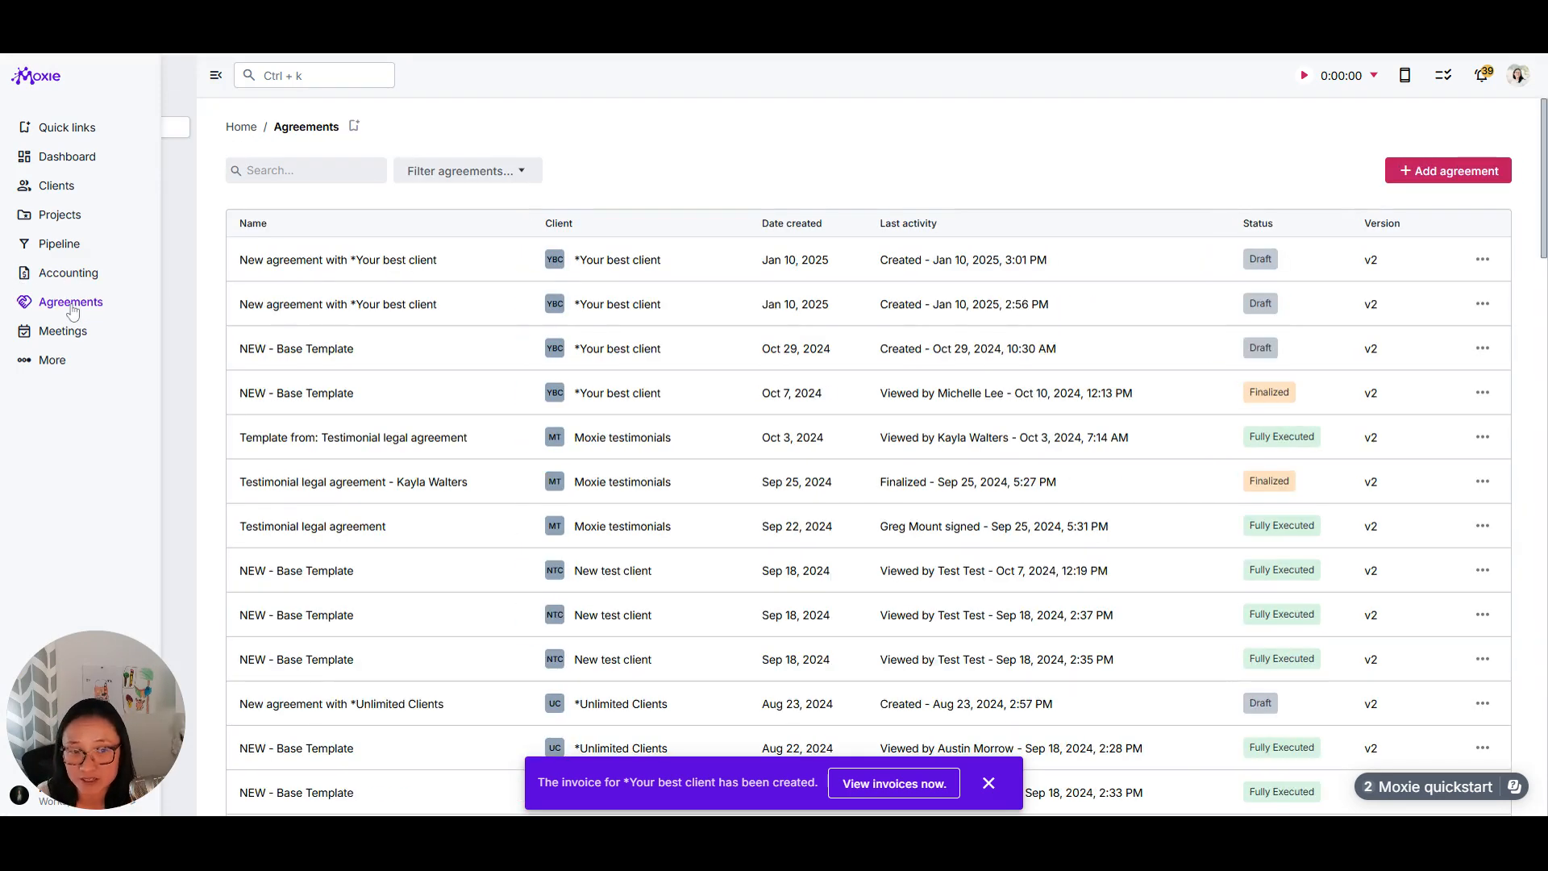
click(839, 319)
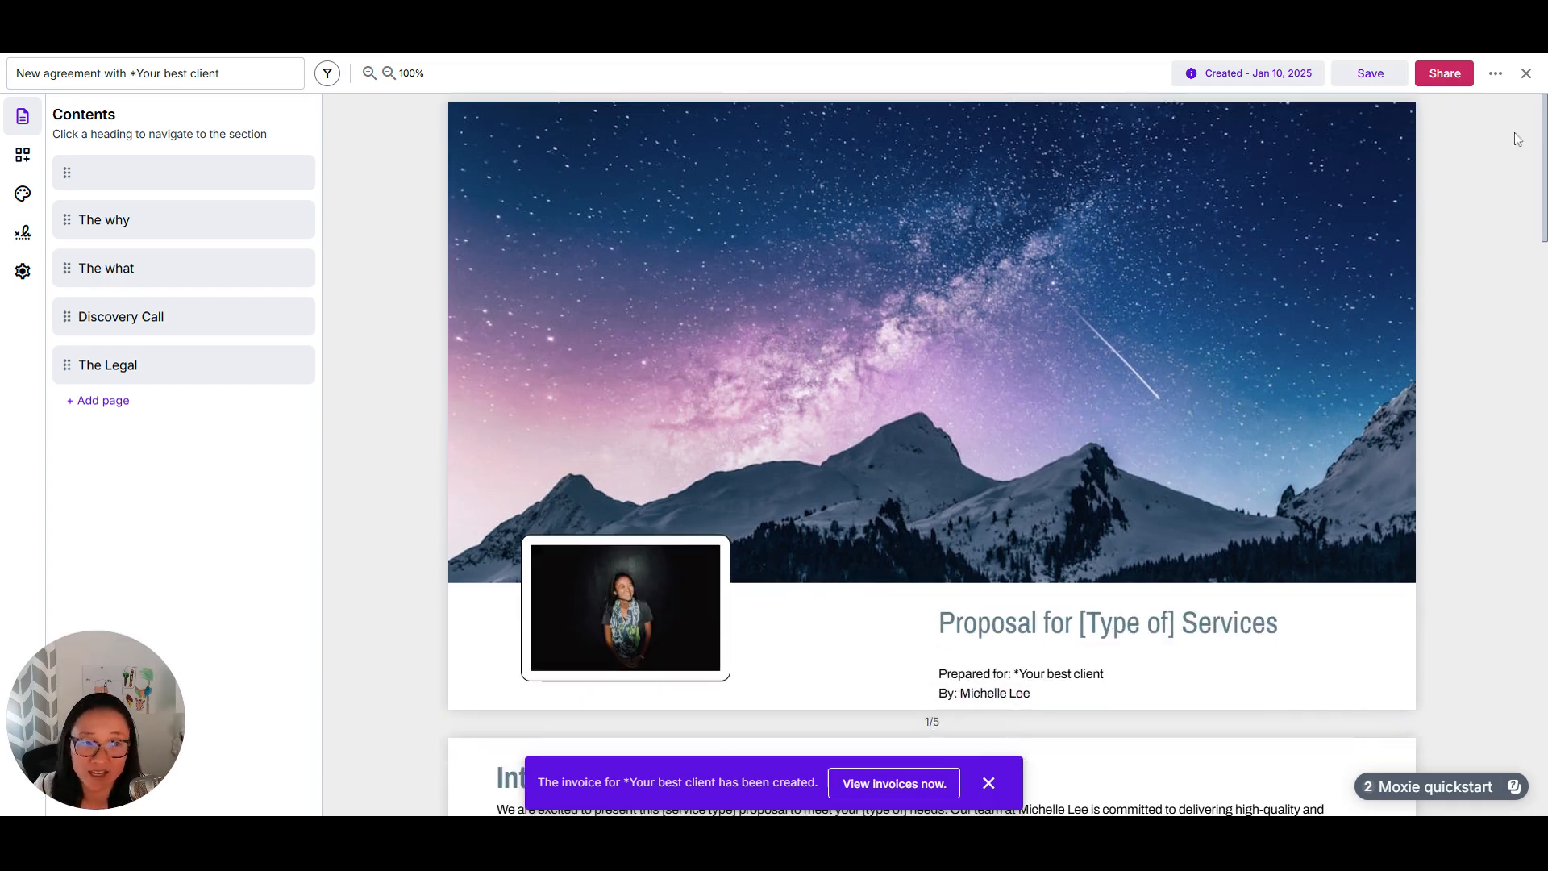
click(1526, 73)
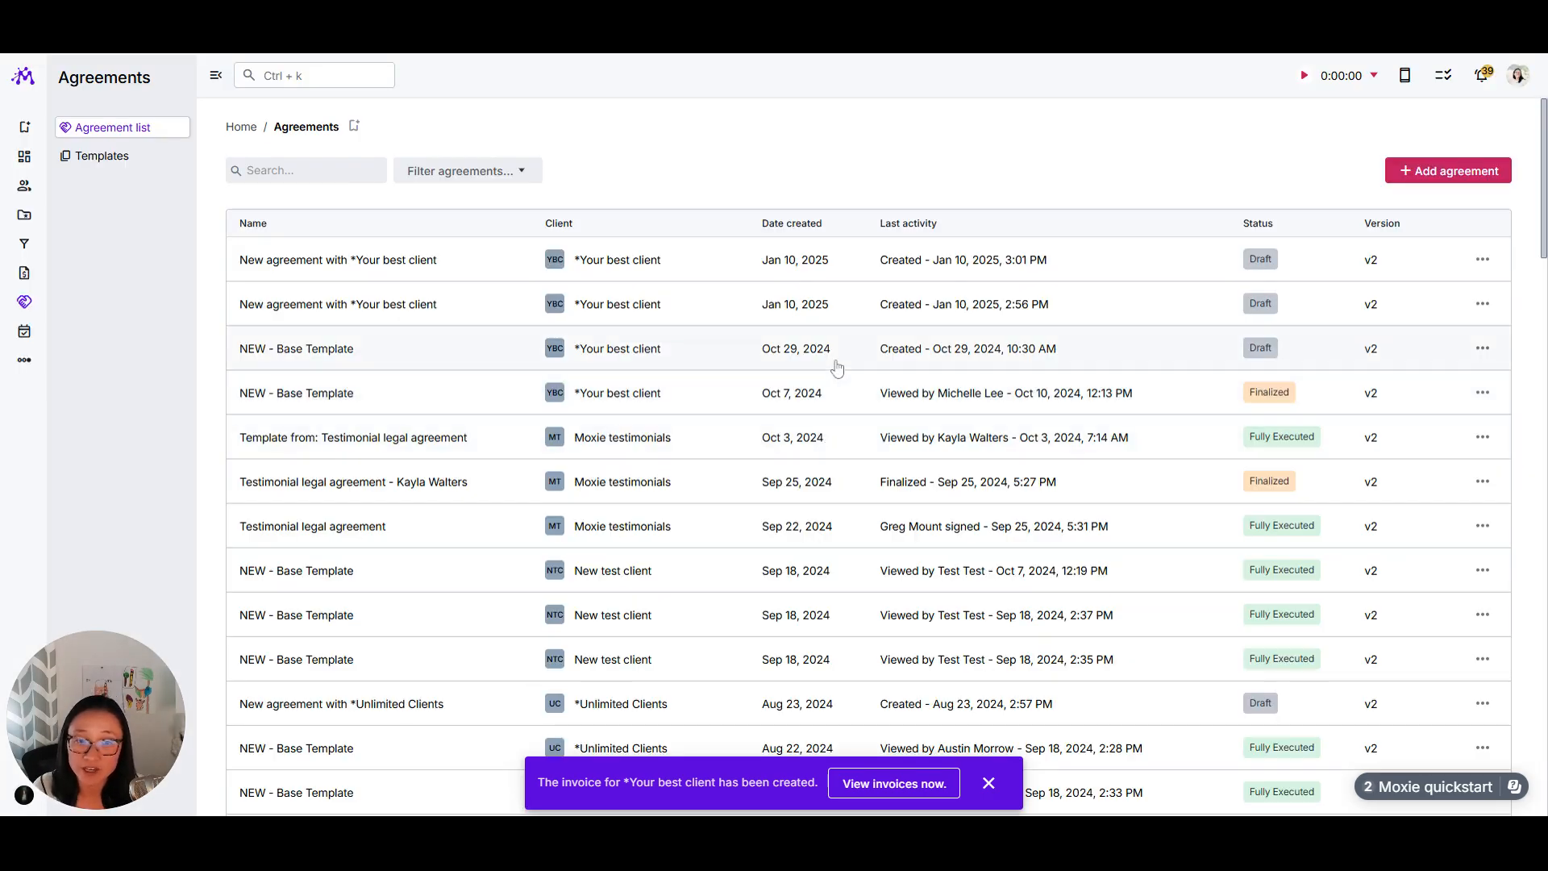
Step: Examine the finalized "NEW - Base Template" agreement from Oct 7, 2024, including its engagement options, payment schedule and contract terms
click(816, 387)
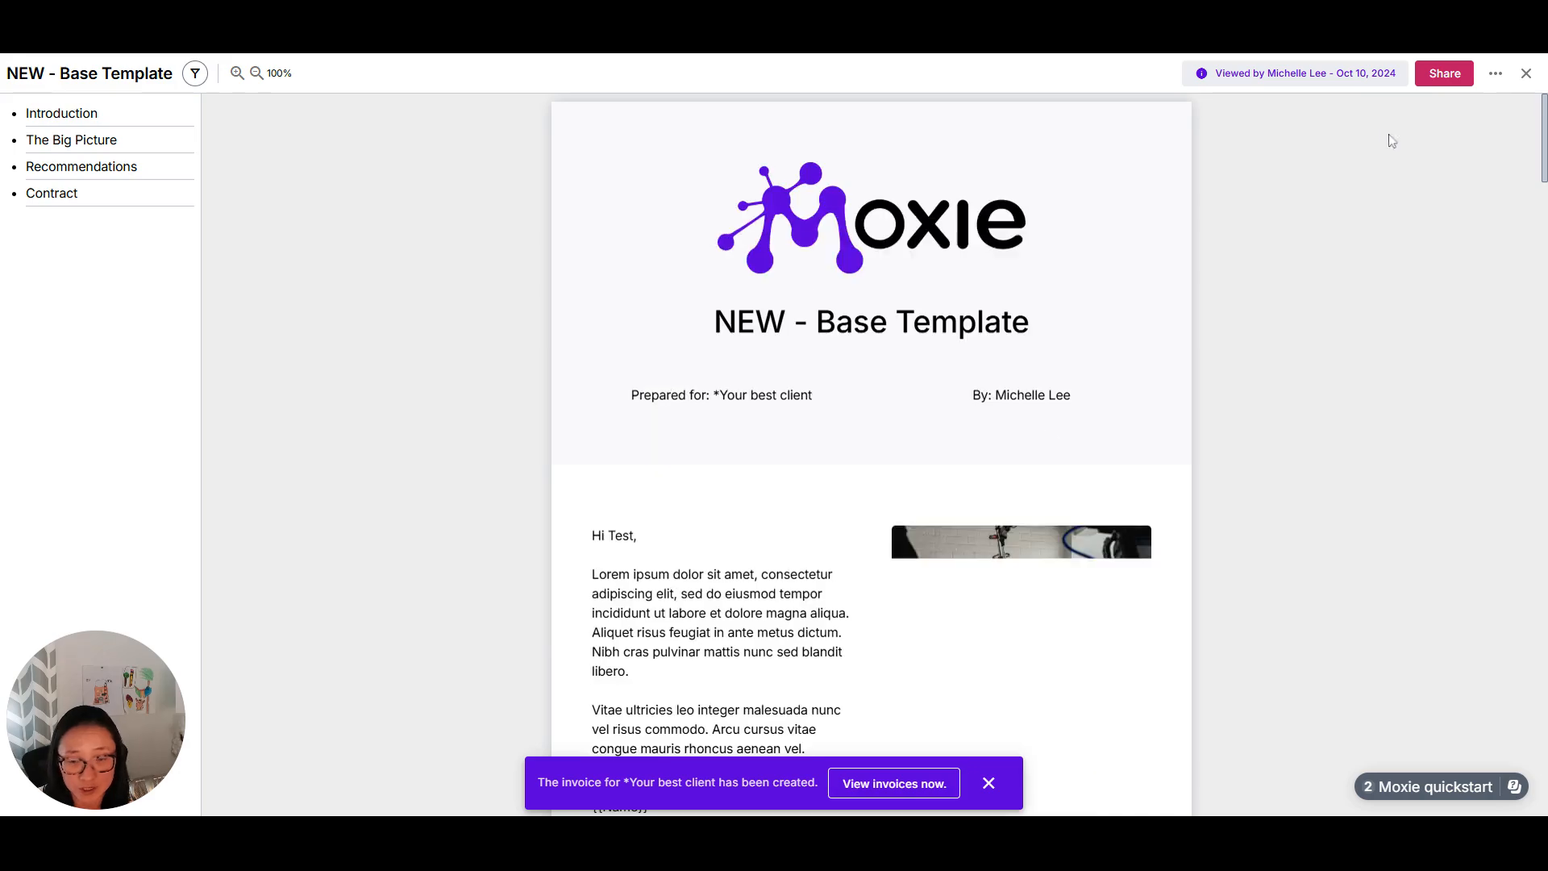
scroll(1072, 500, down, 15)
scroll(1040, 485, down, 15)
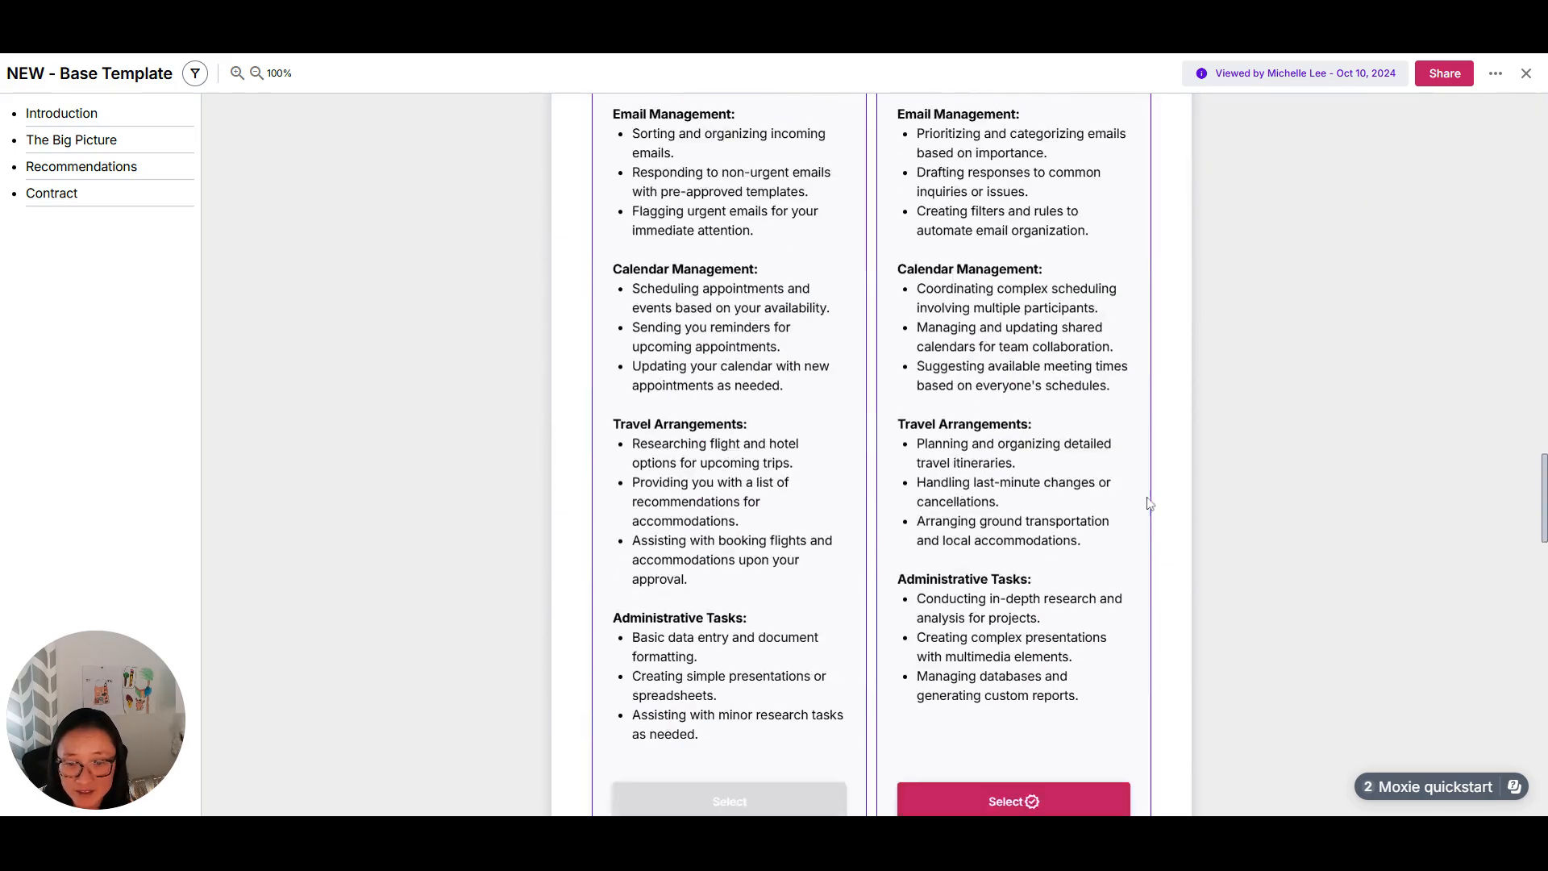
scroll(1113, 428, up, 6)
scroll(1173, 113, up, 3)
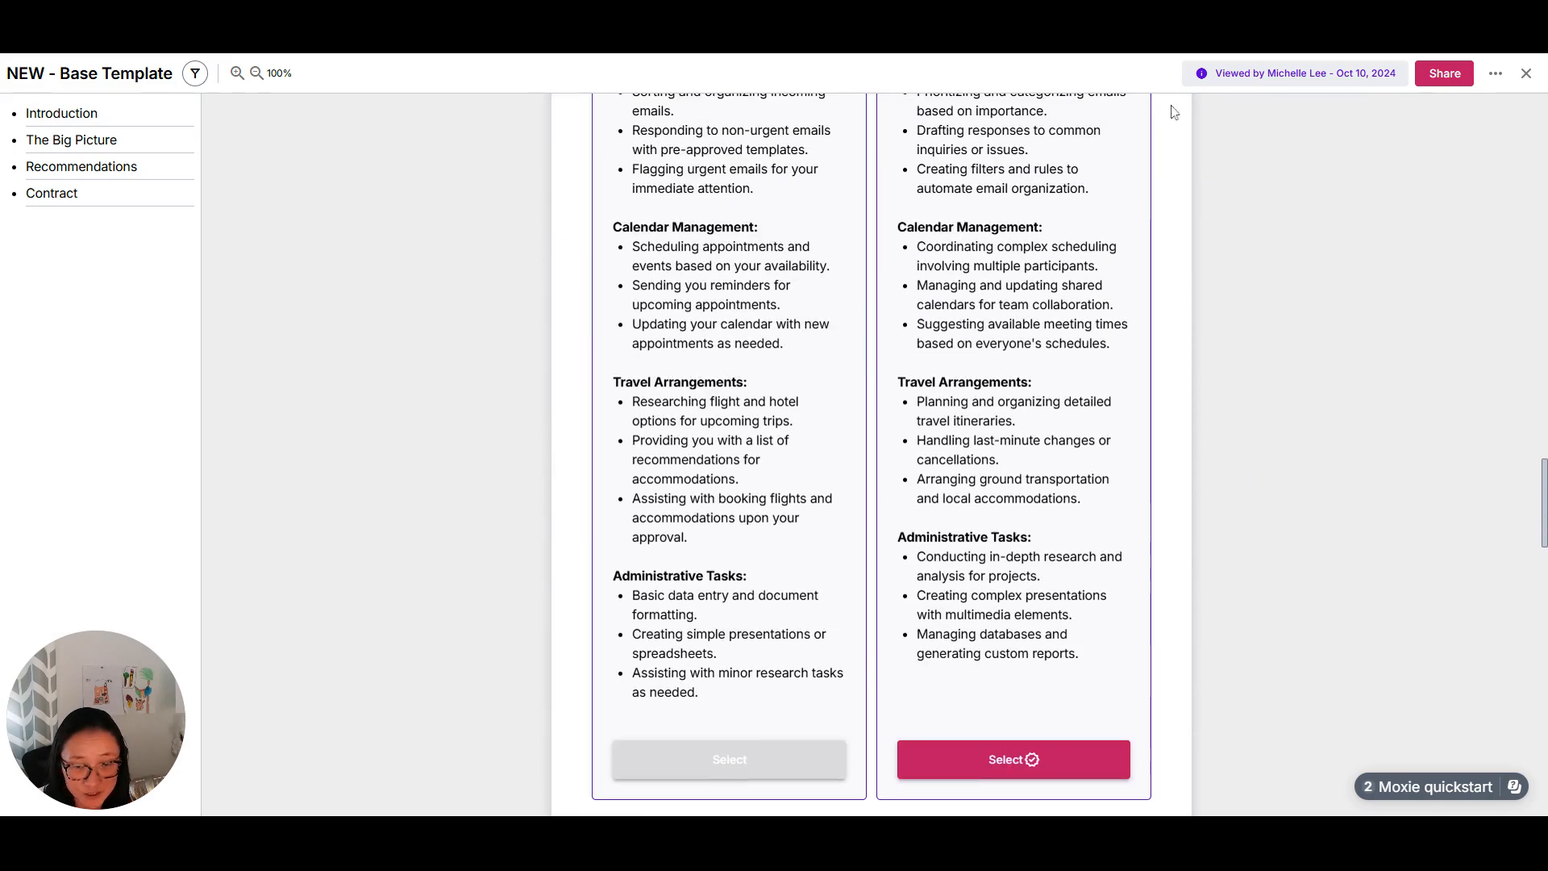
scroll(871, 451, up, 4)
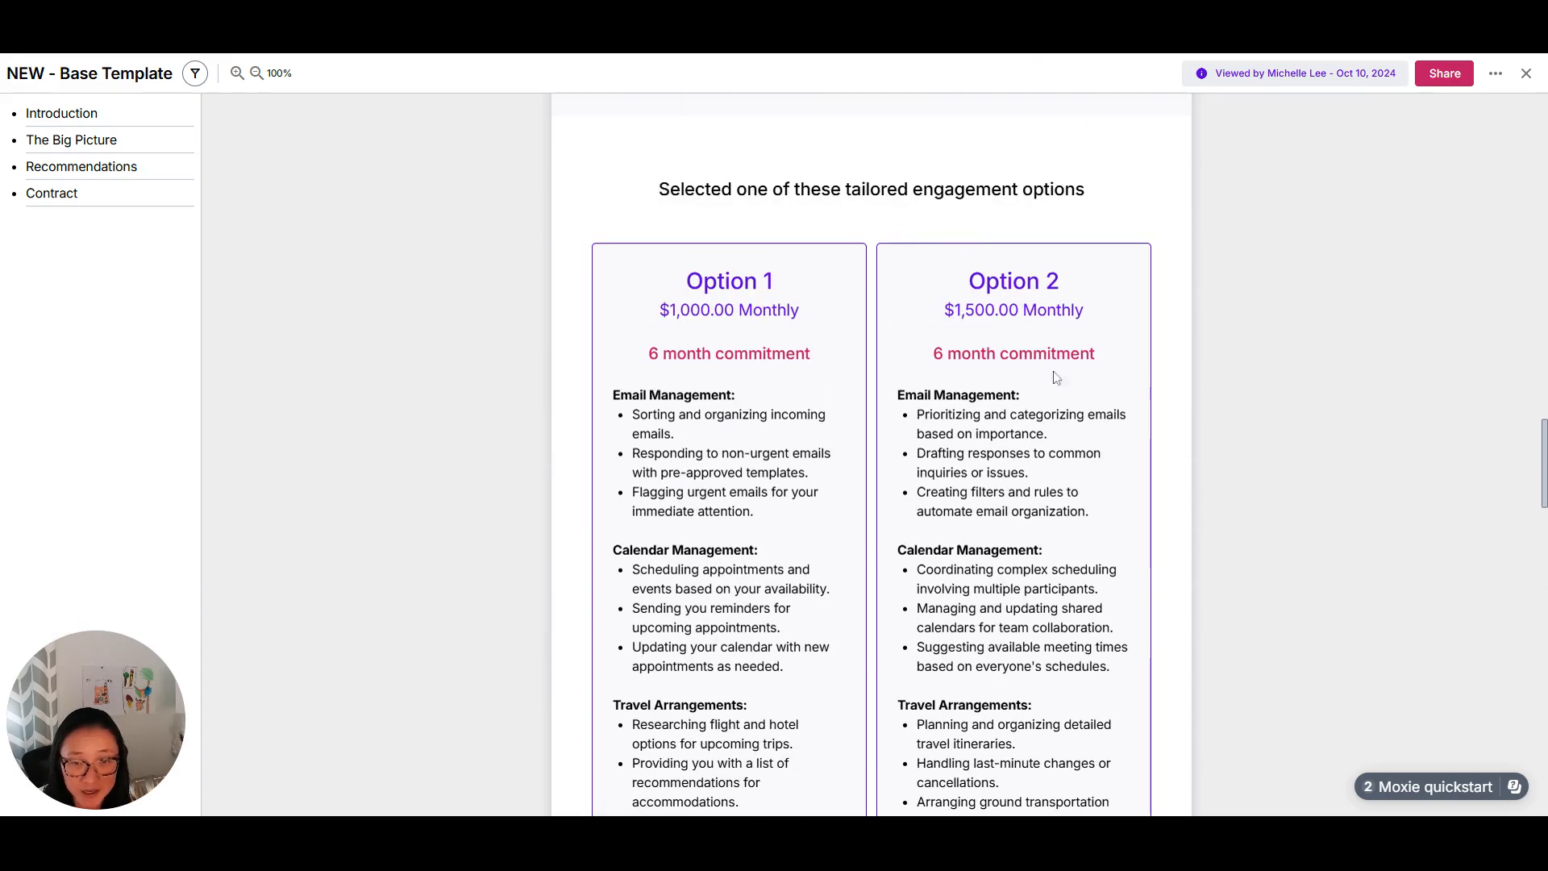
scroll(1198, 536, down, 8)
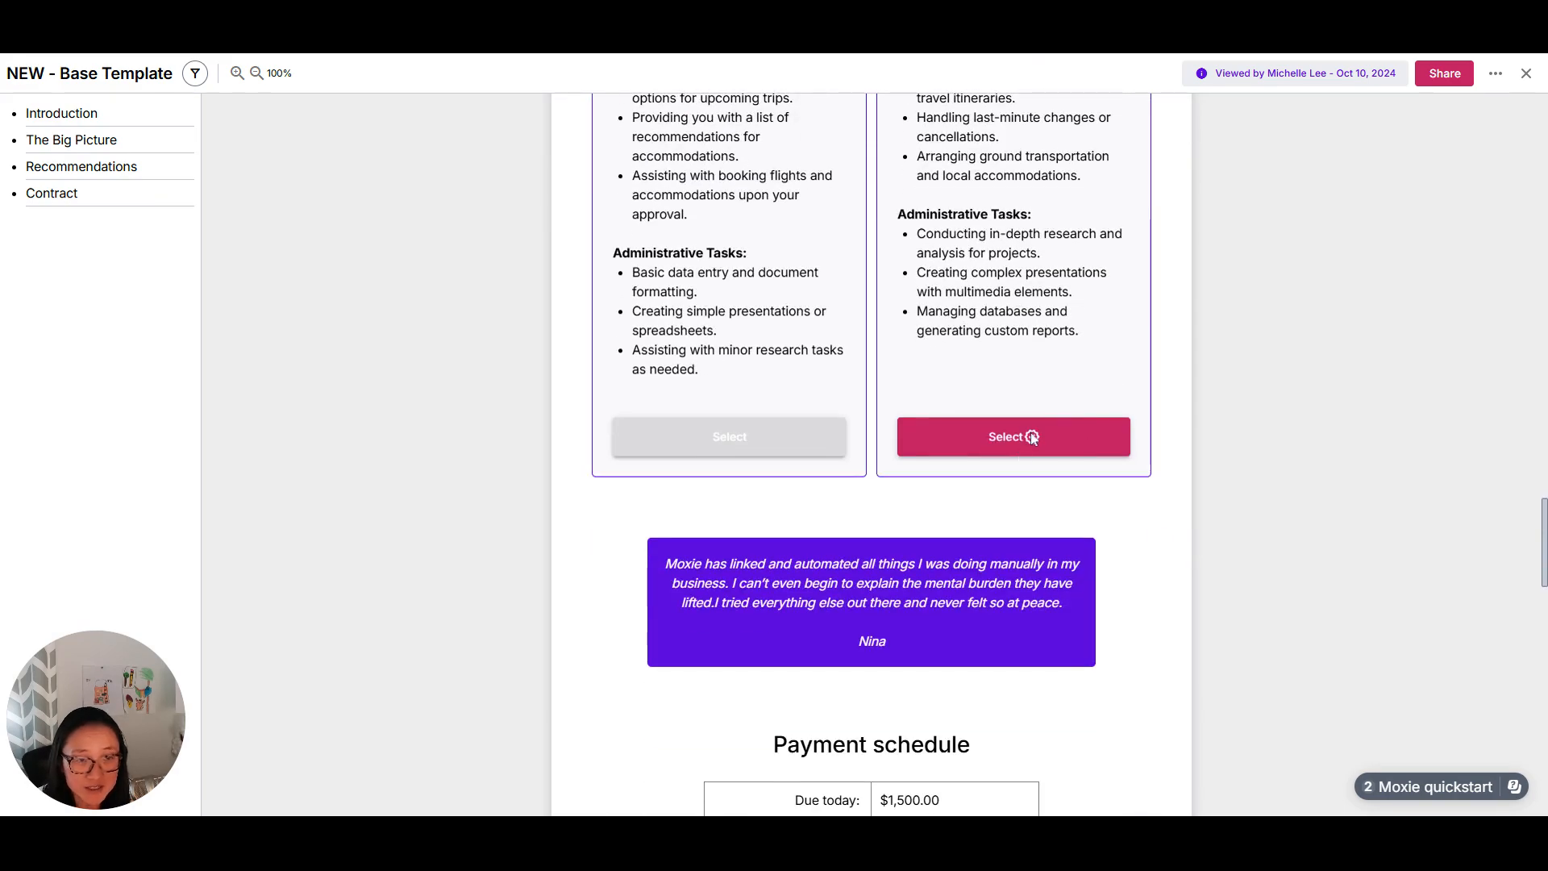
scroll(1130, 484, down, 20)
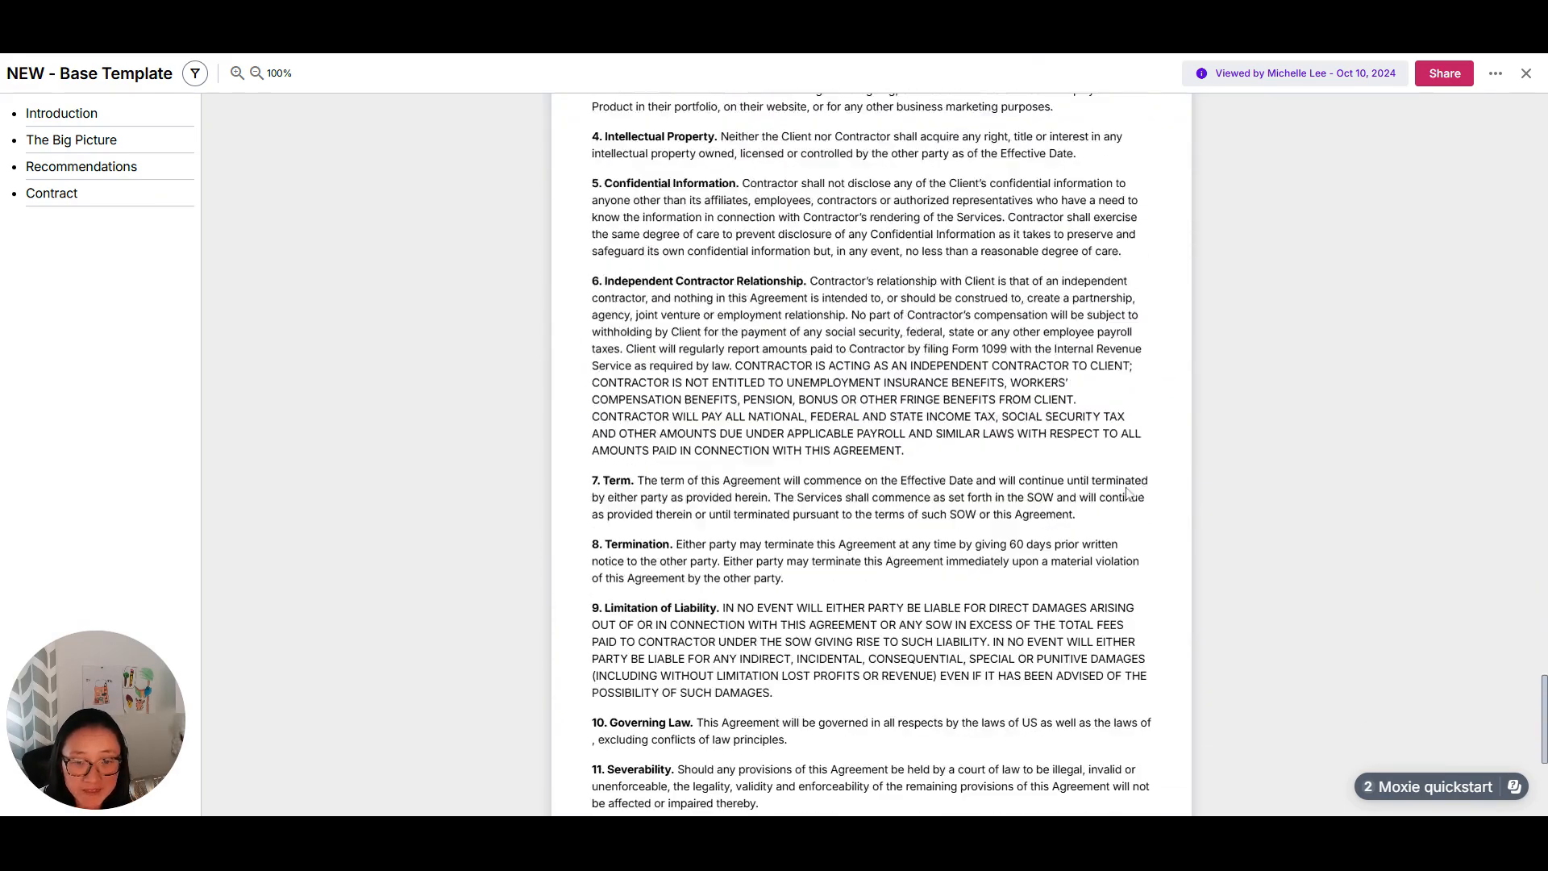
click(1526, 73)
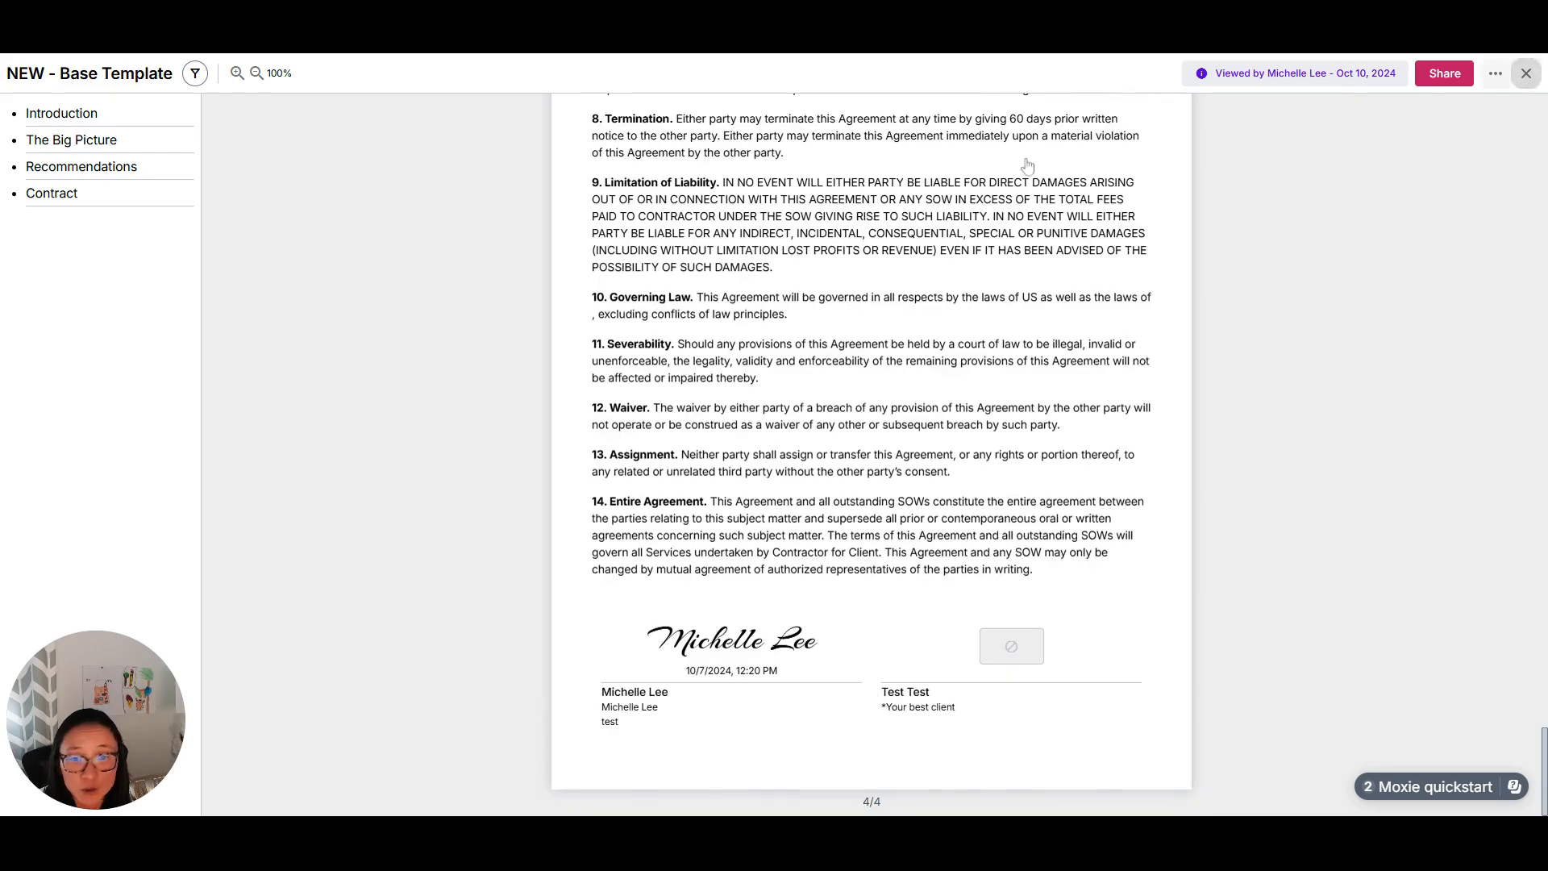
Step: Open the draft "NEW - Base Template" agreement from Oct 29, 2024 and examine its service packages, payment plan and card payment form
click(877, 346)
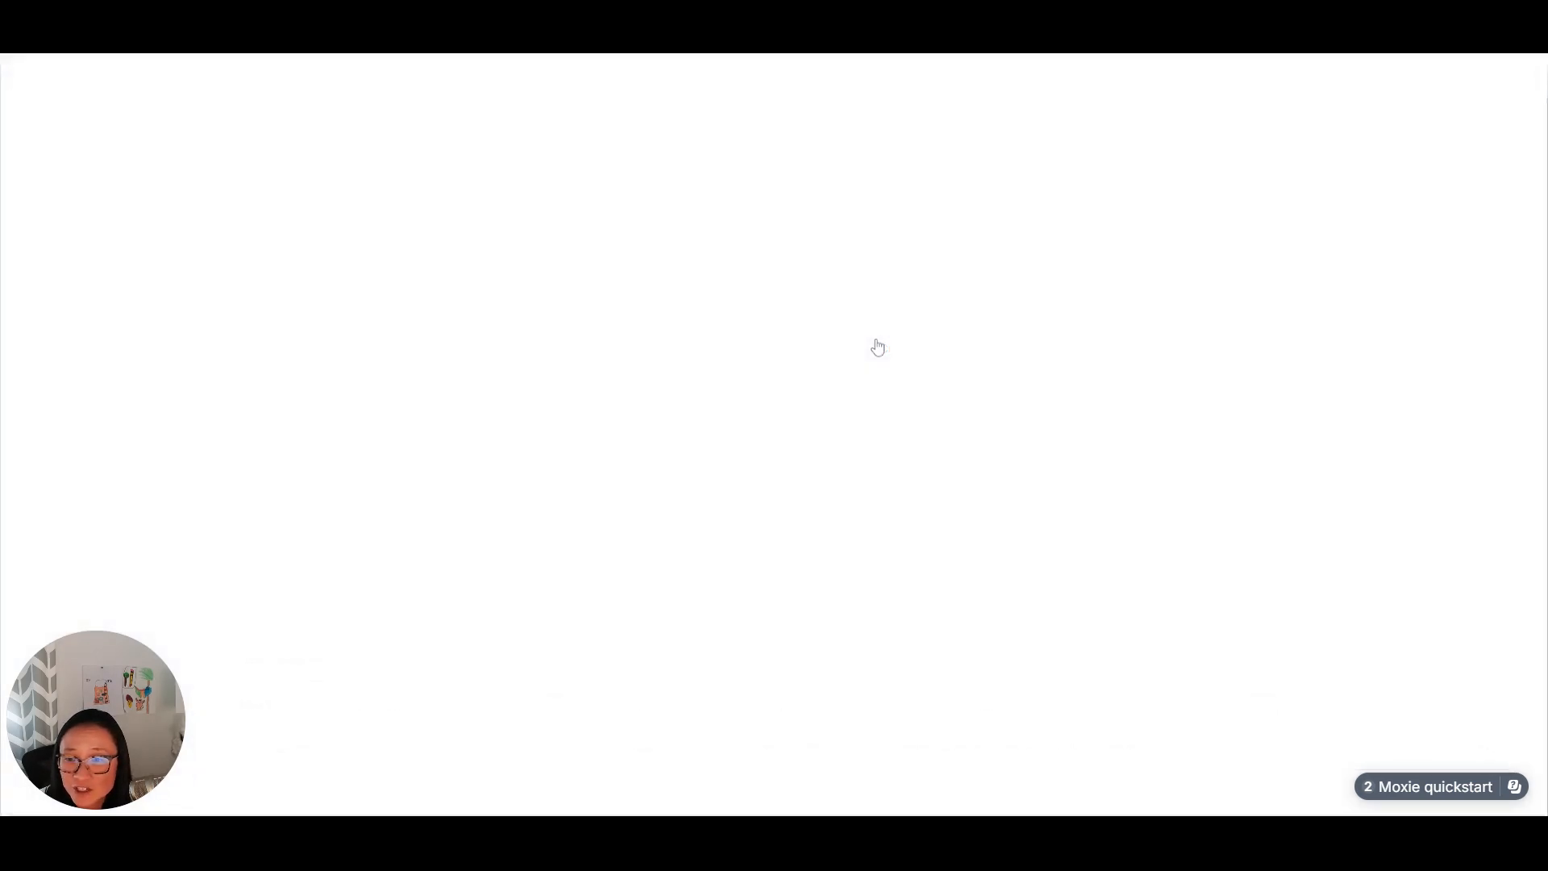
scroll(1188, 616, down, 20)
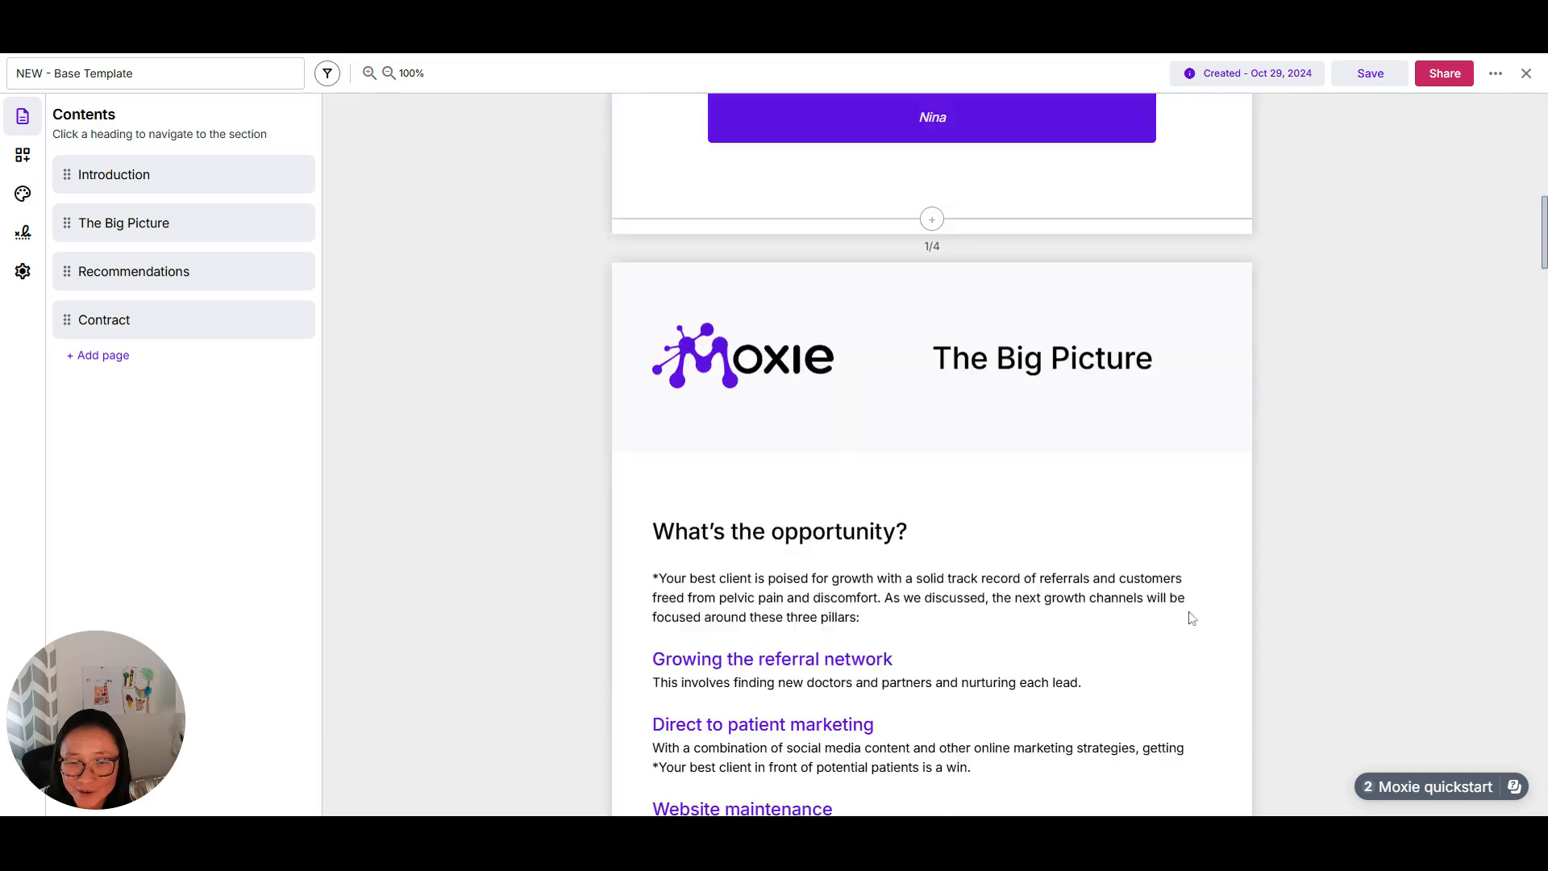
scroll(1189, 612, down, 20)
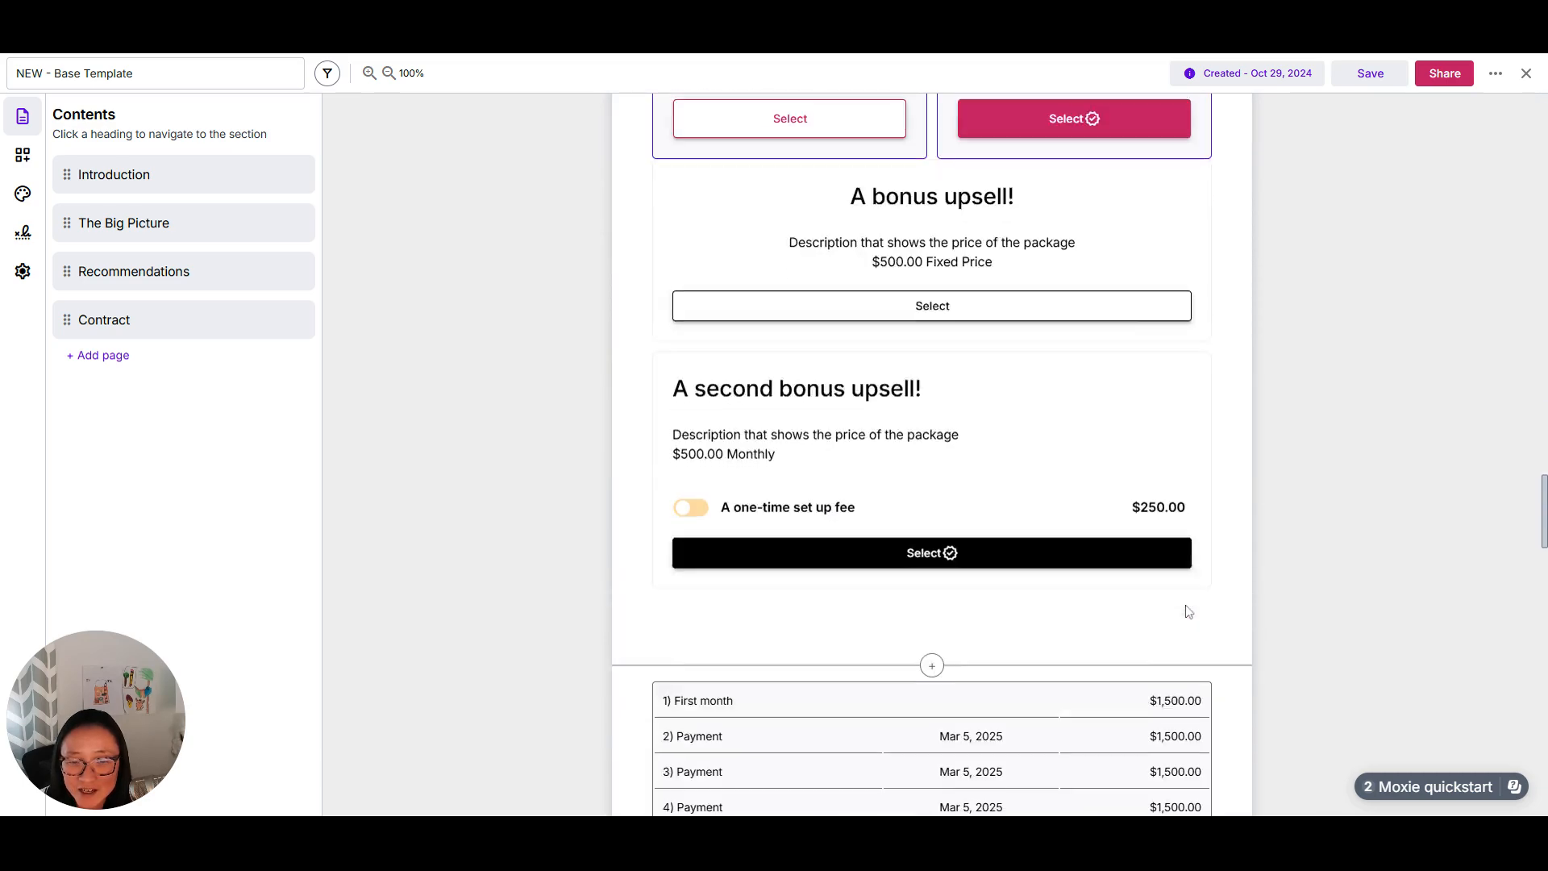
scroll(1183, 604, down, 3)
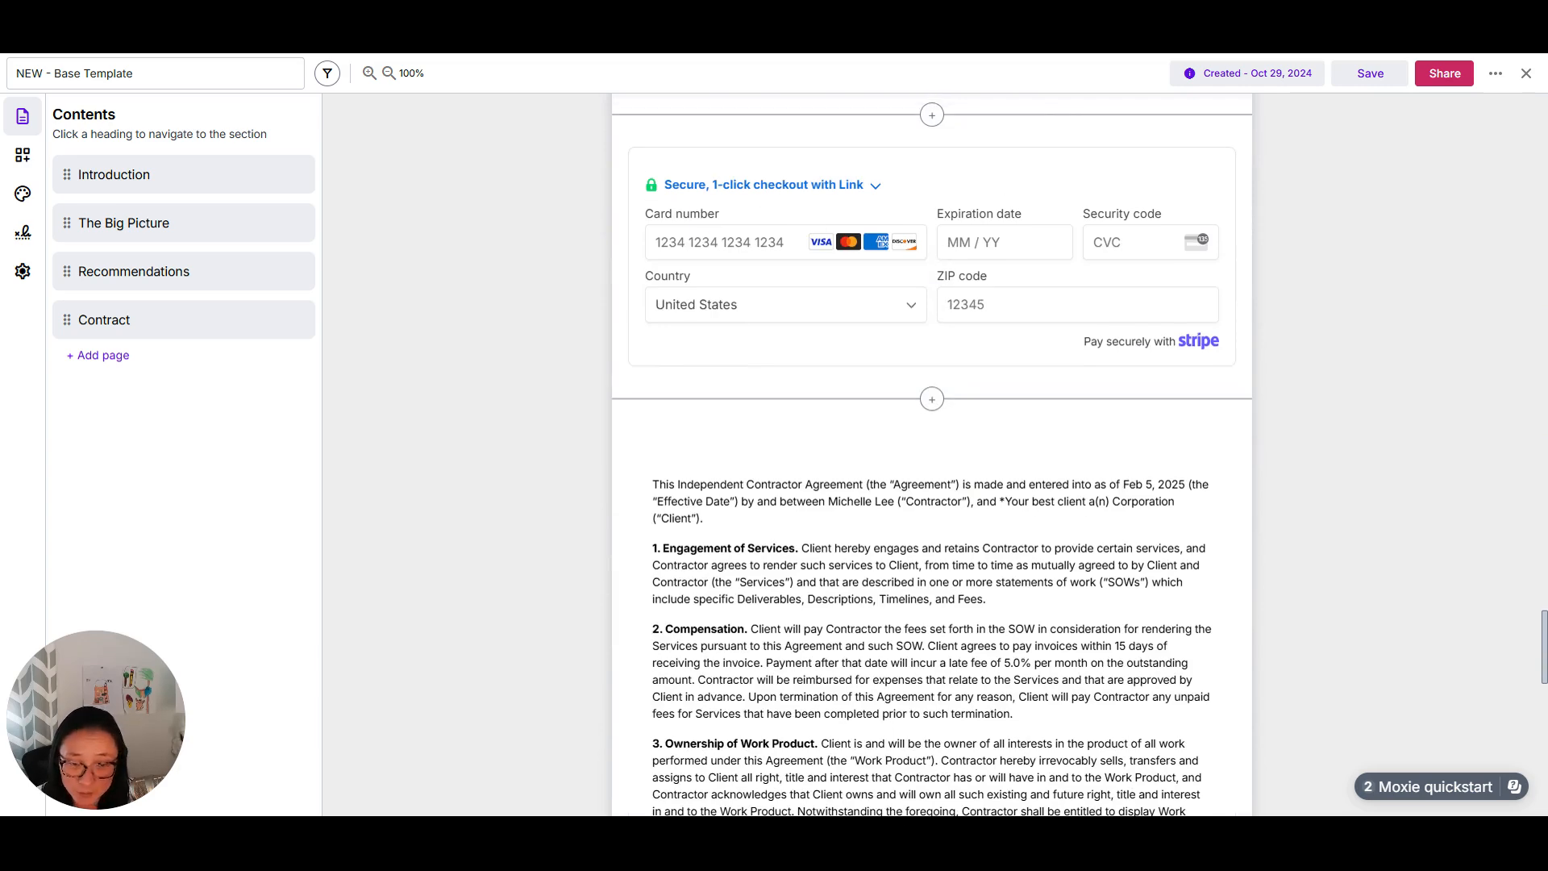
scroll(1113, 322, up, 15)
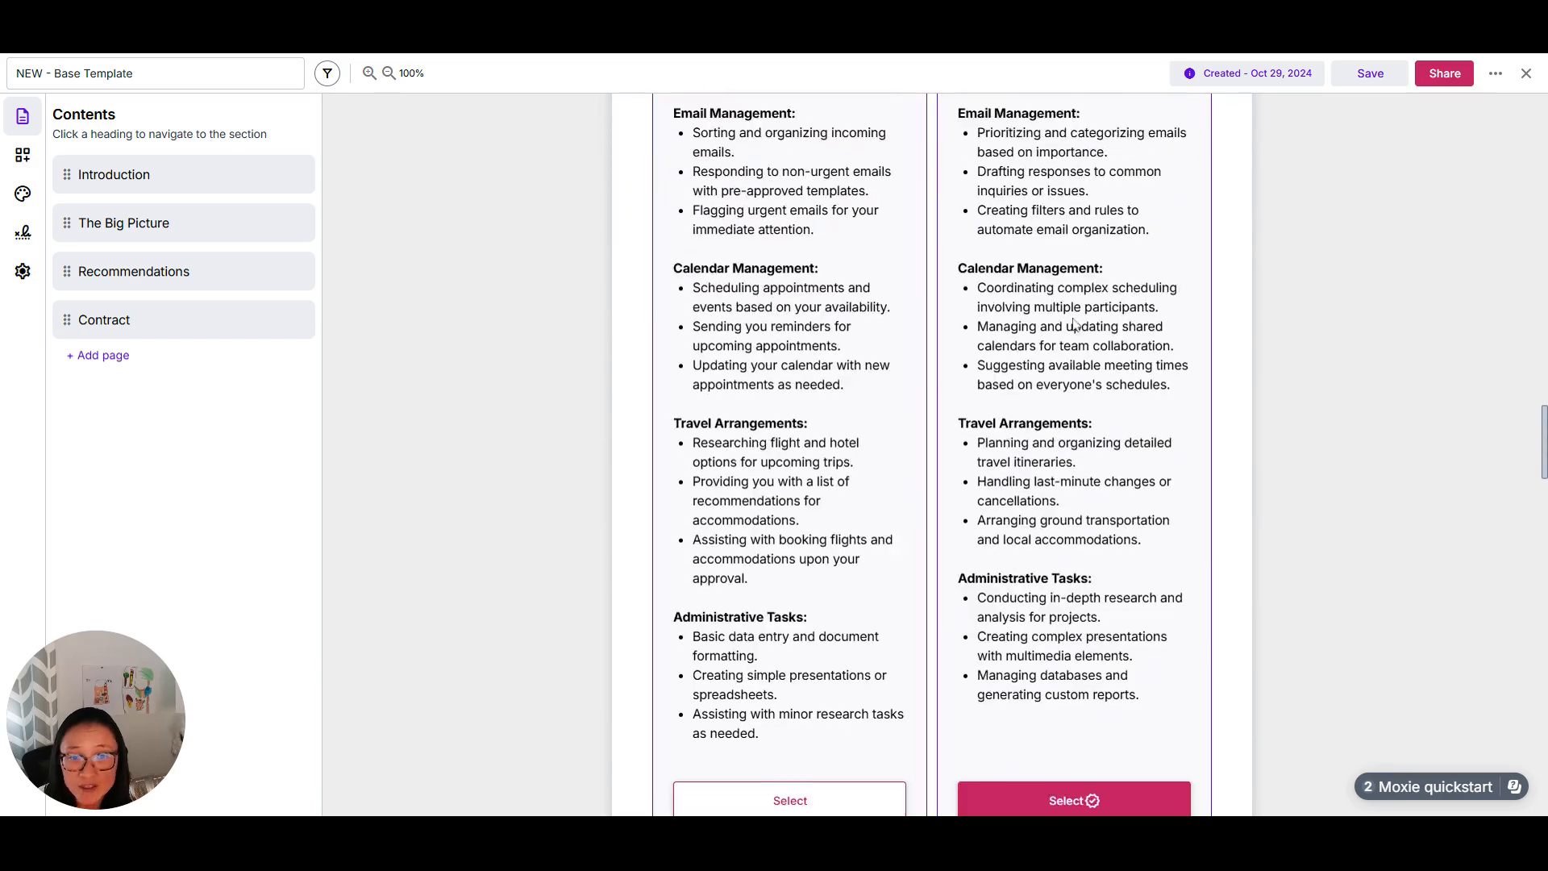
scroll(1008, 348, down, 20)
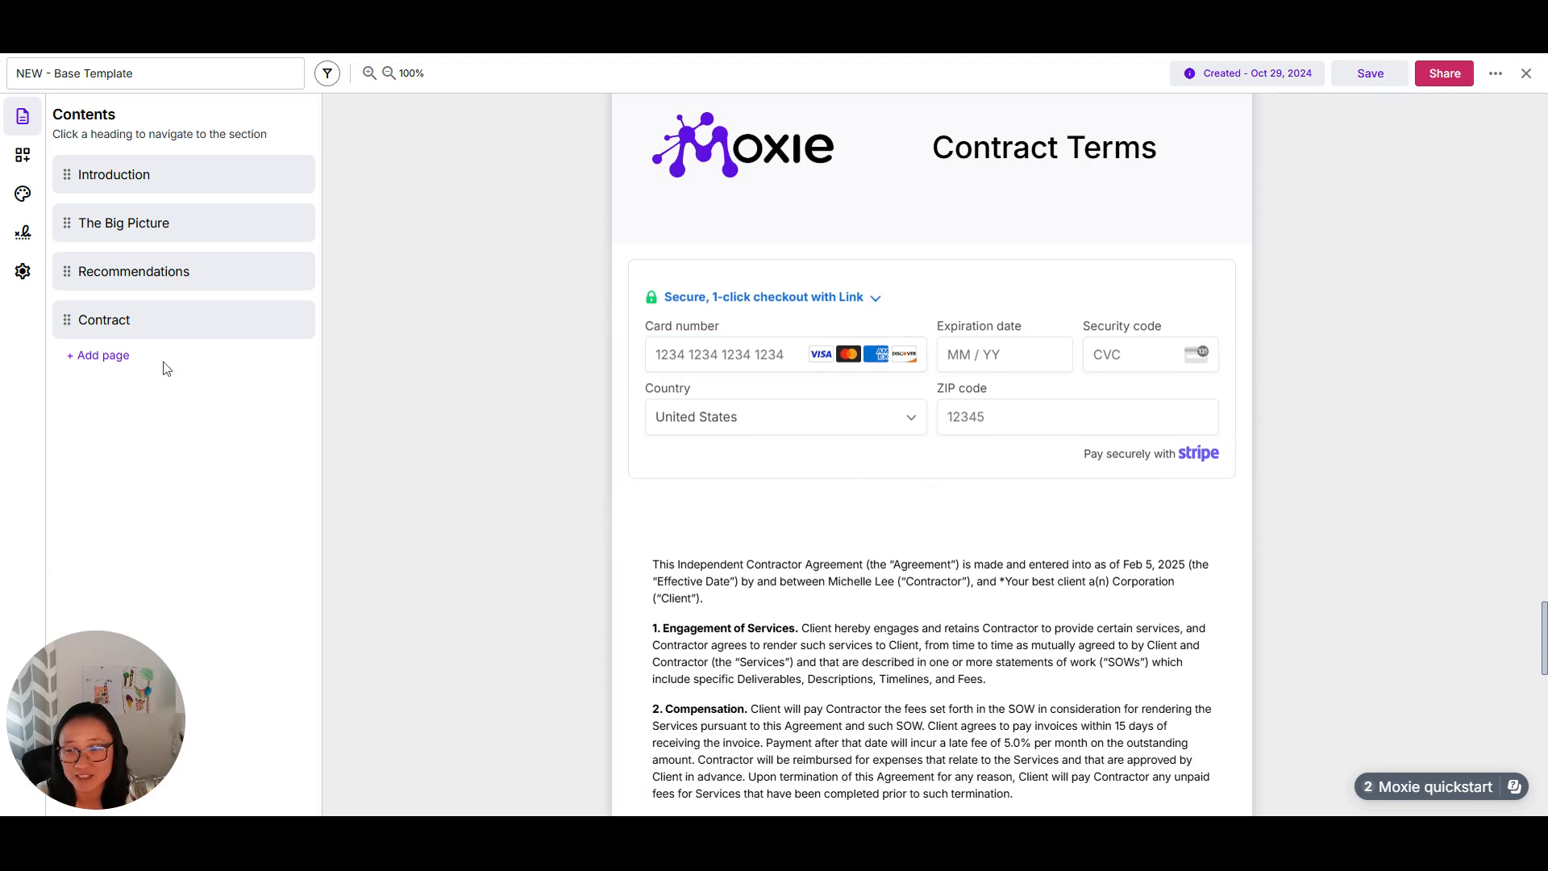
Step: Delete the integrated payment block under the Contract Terms heading of the draft agreement
click(23, 156)
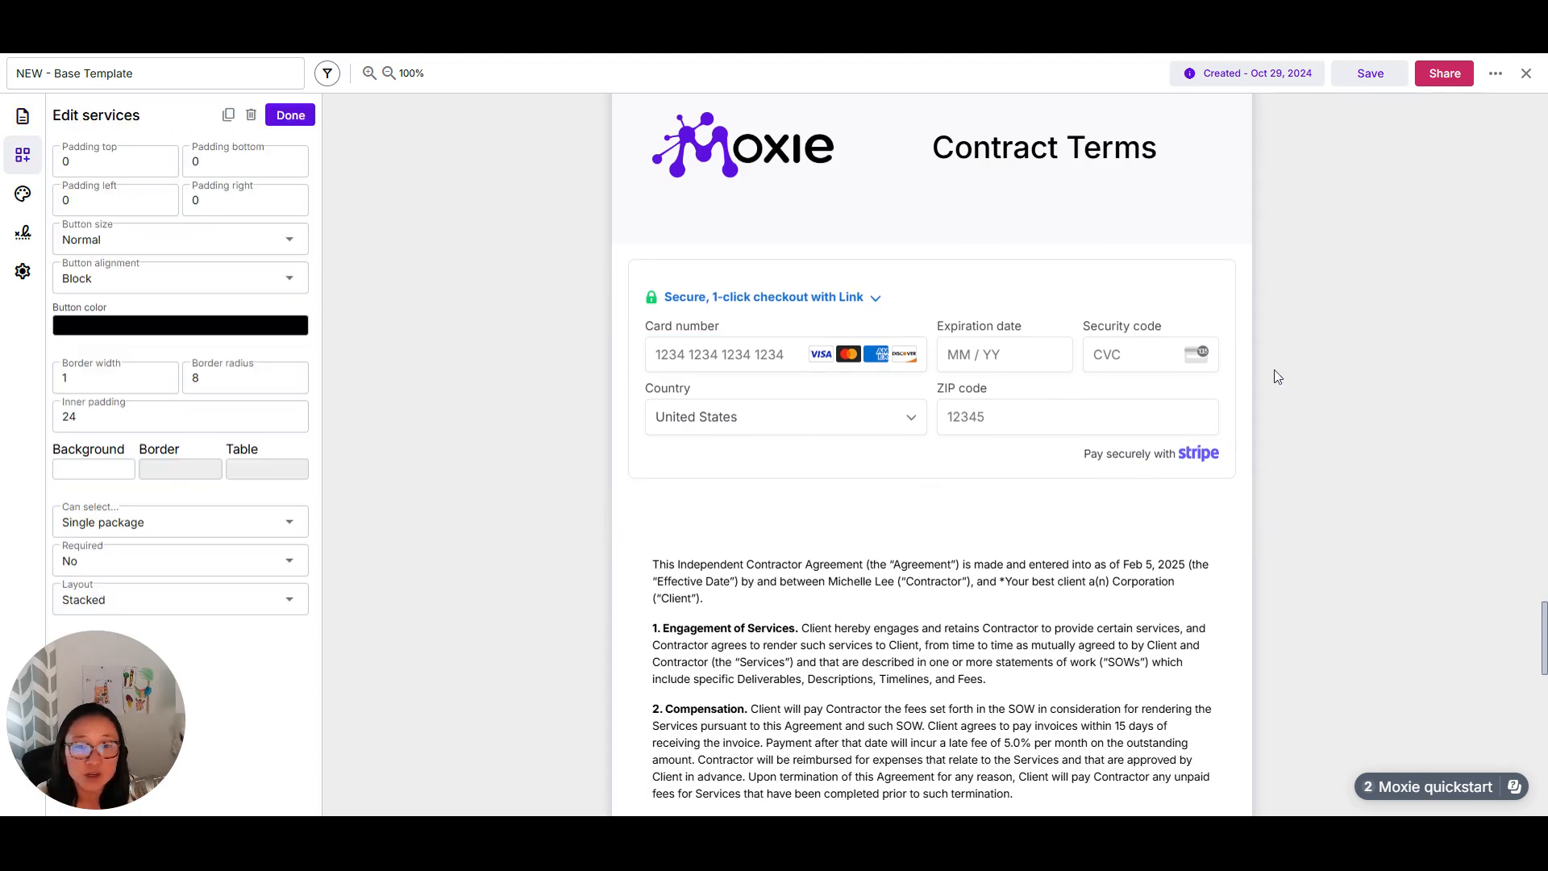
click(779, 330)
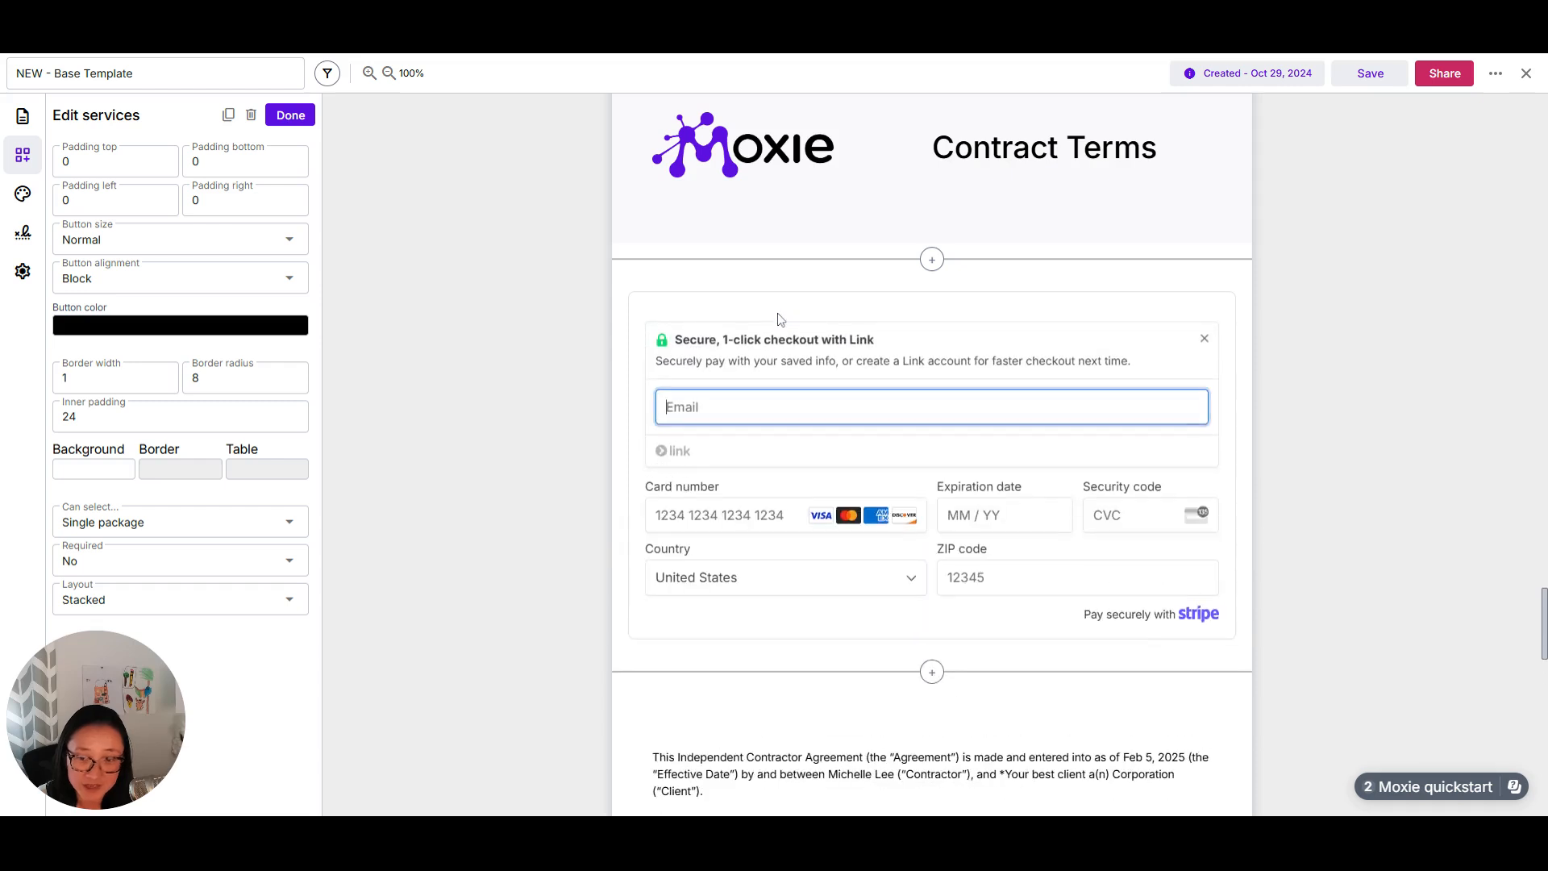
click(786, 305)
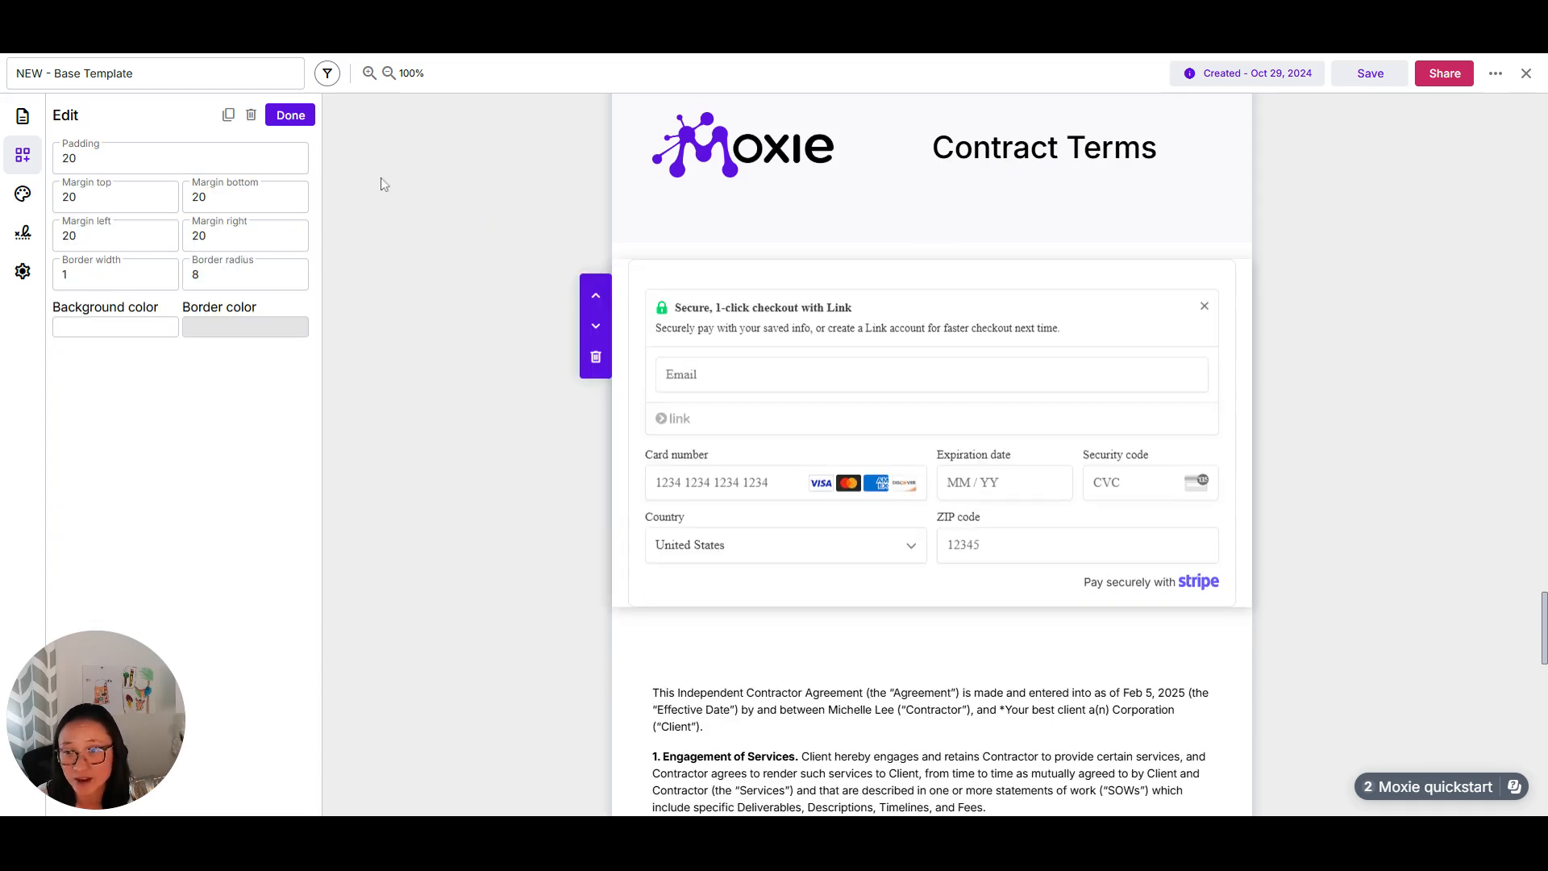
click(251, 115)
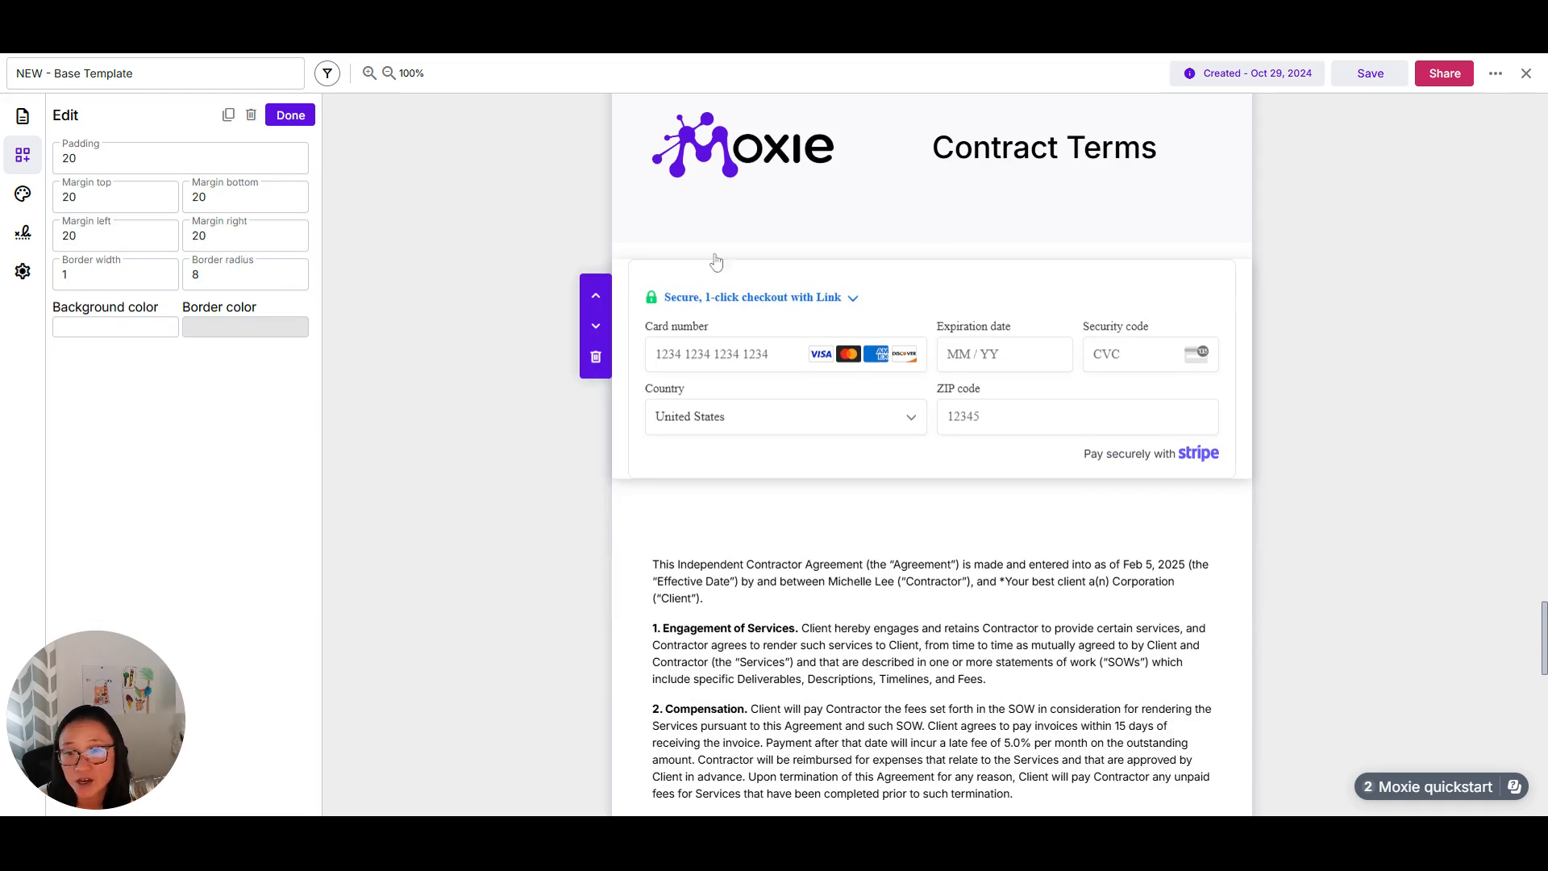
click(915, 481)
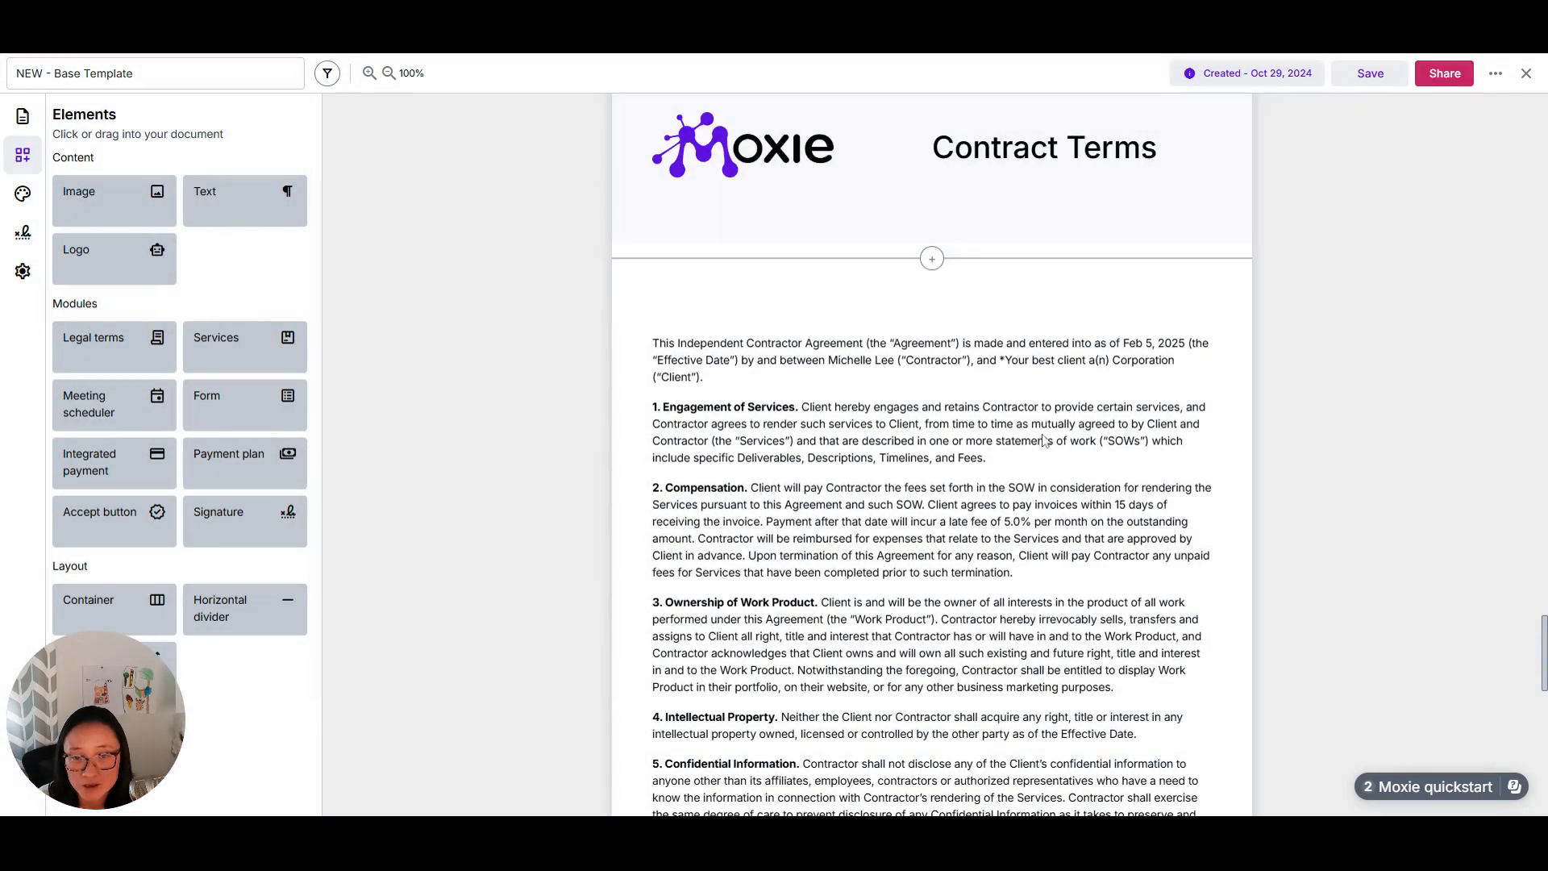
Step: Turn on reviewing the invoice before sending in the draft agreement's automation and confirmation settings
click(22, 272)
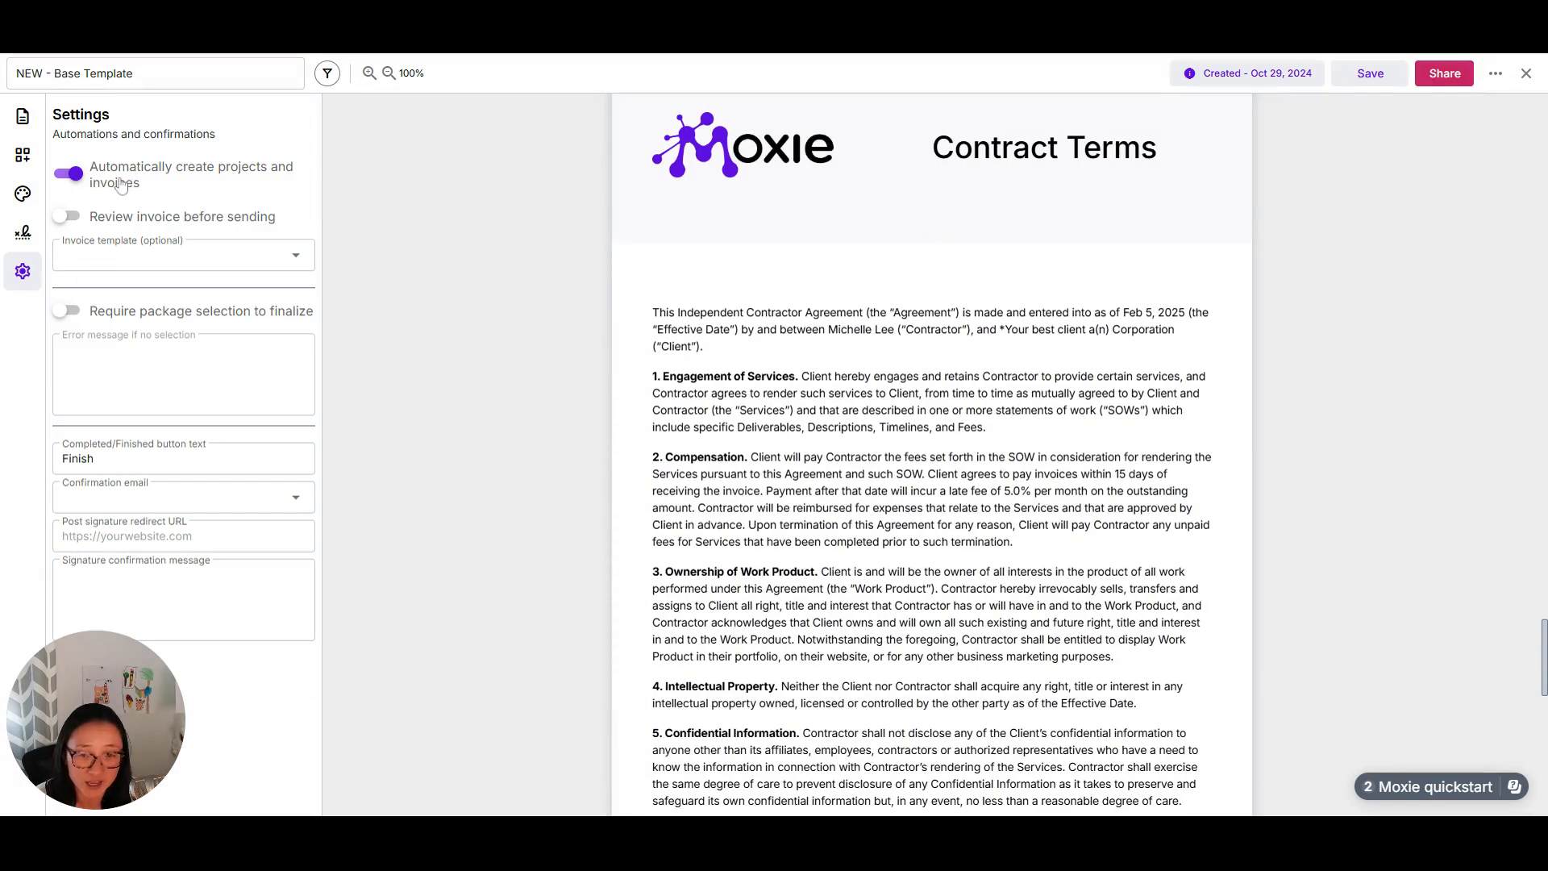
scroll(968, 411, up, 15)
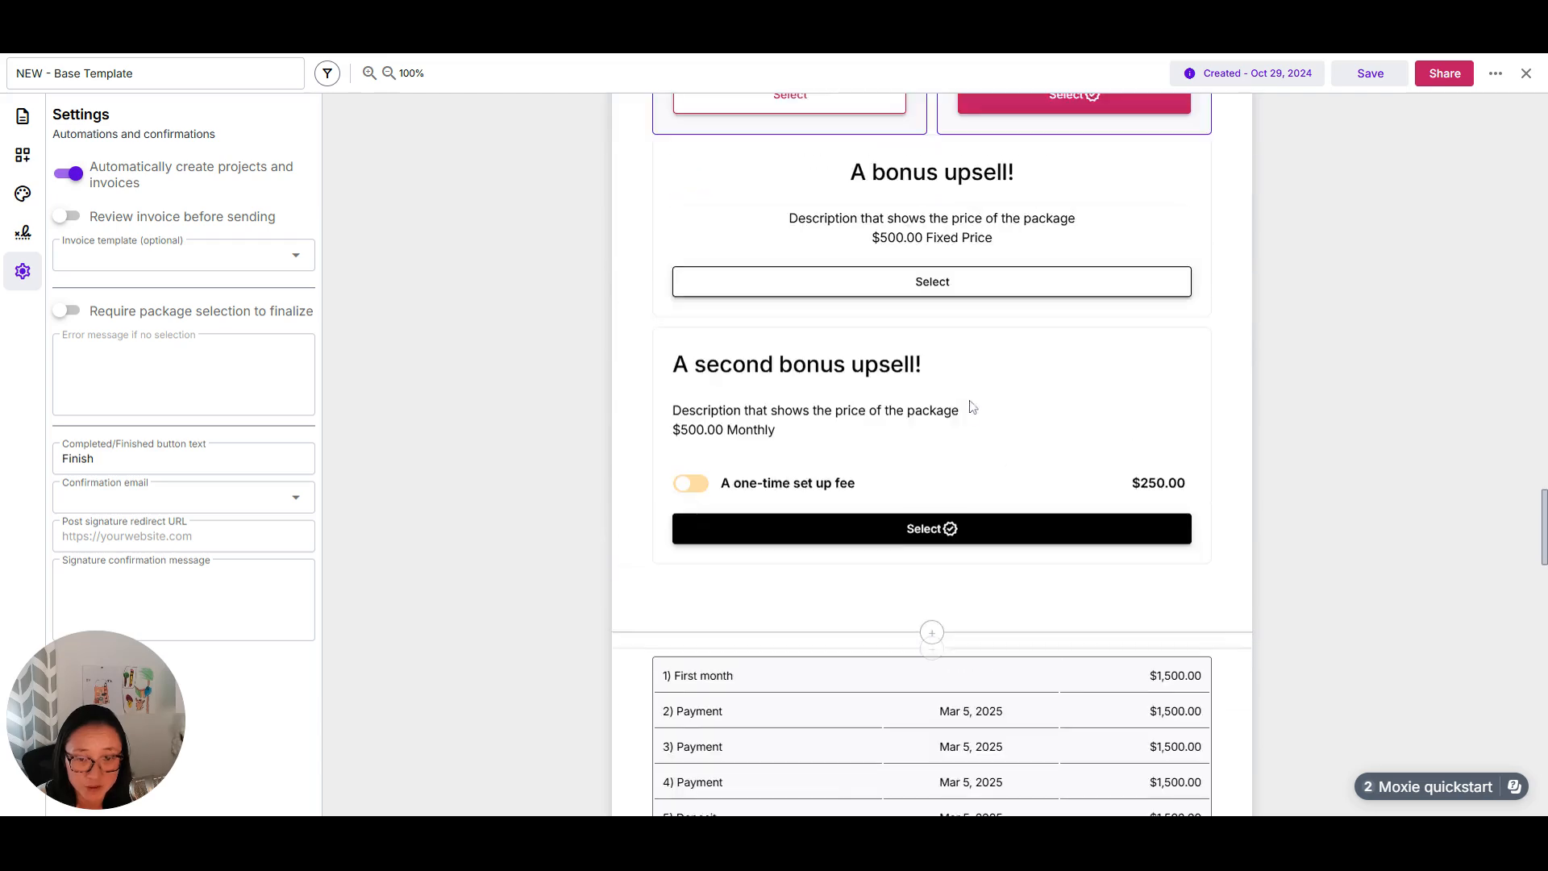
scroll(971, 408, up, 3)
scroll(957, 289, up, 3)
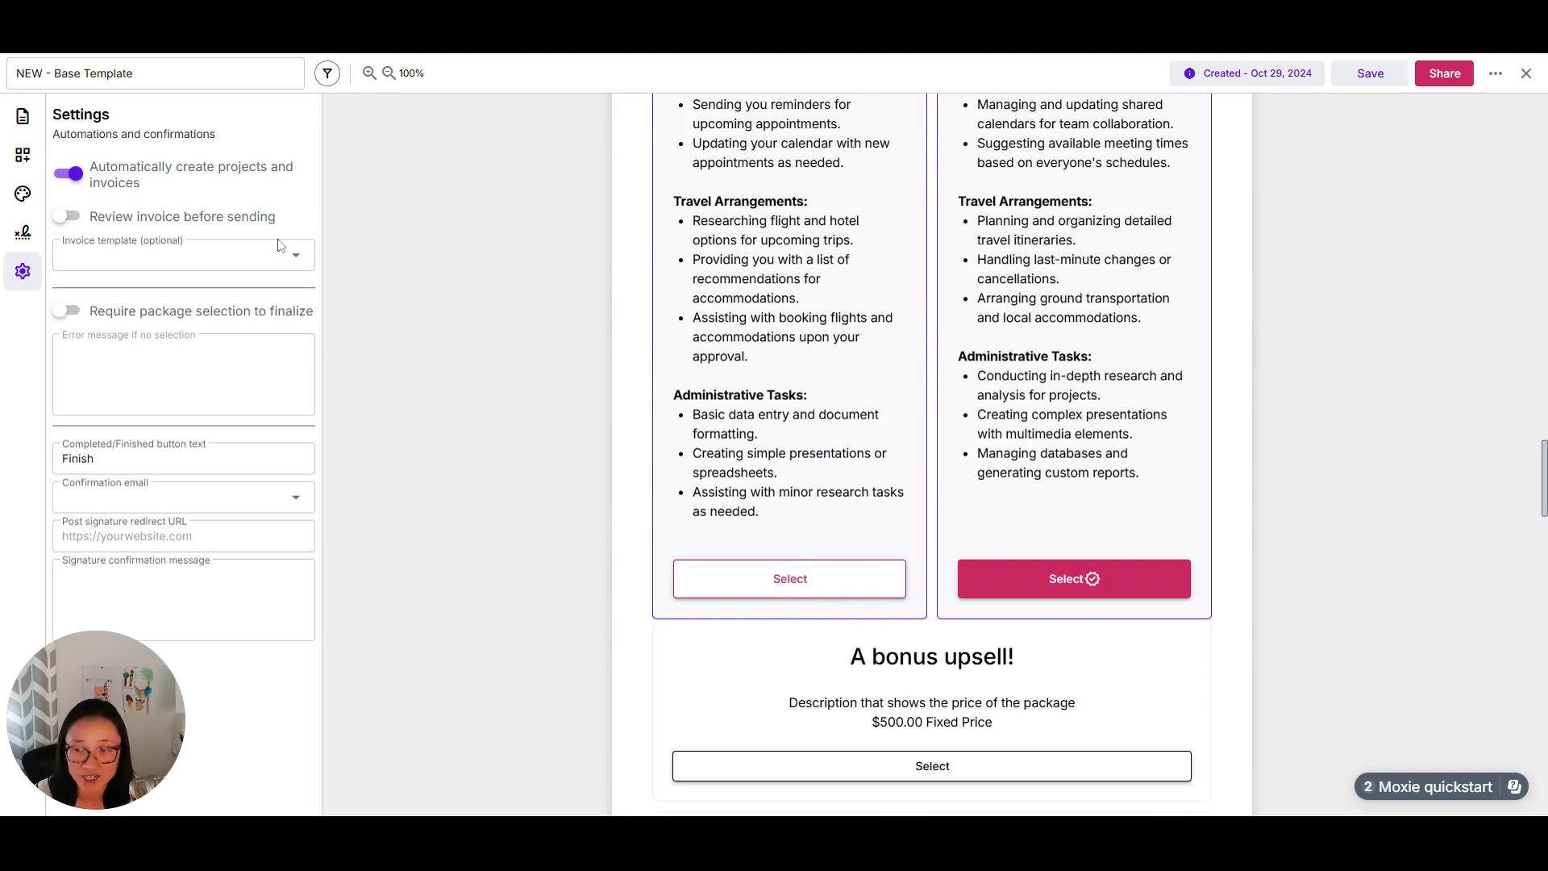
click(71, 218)
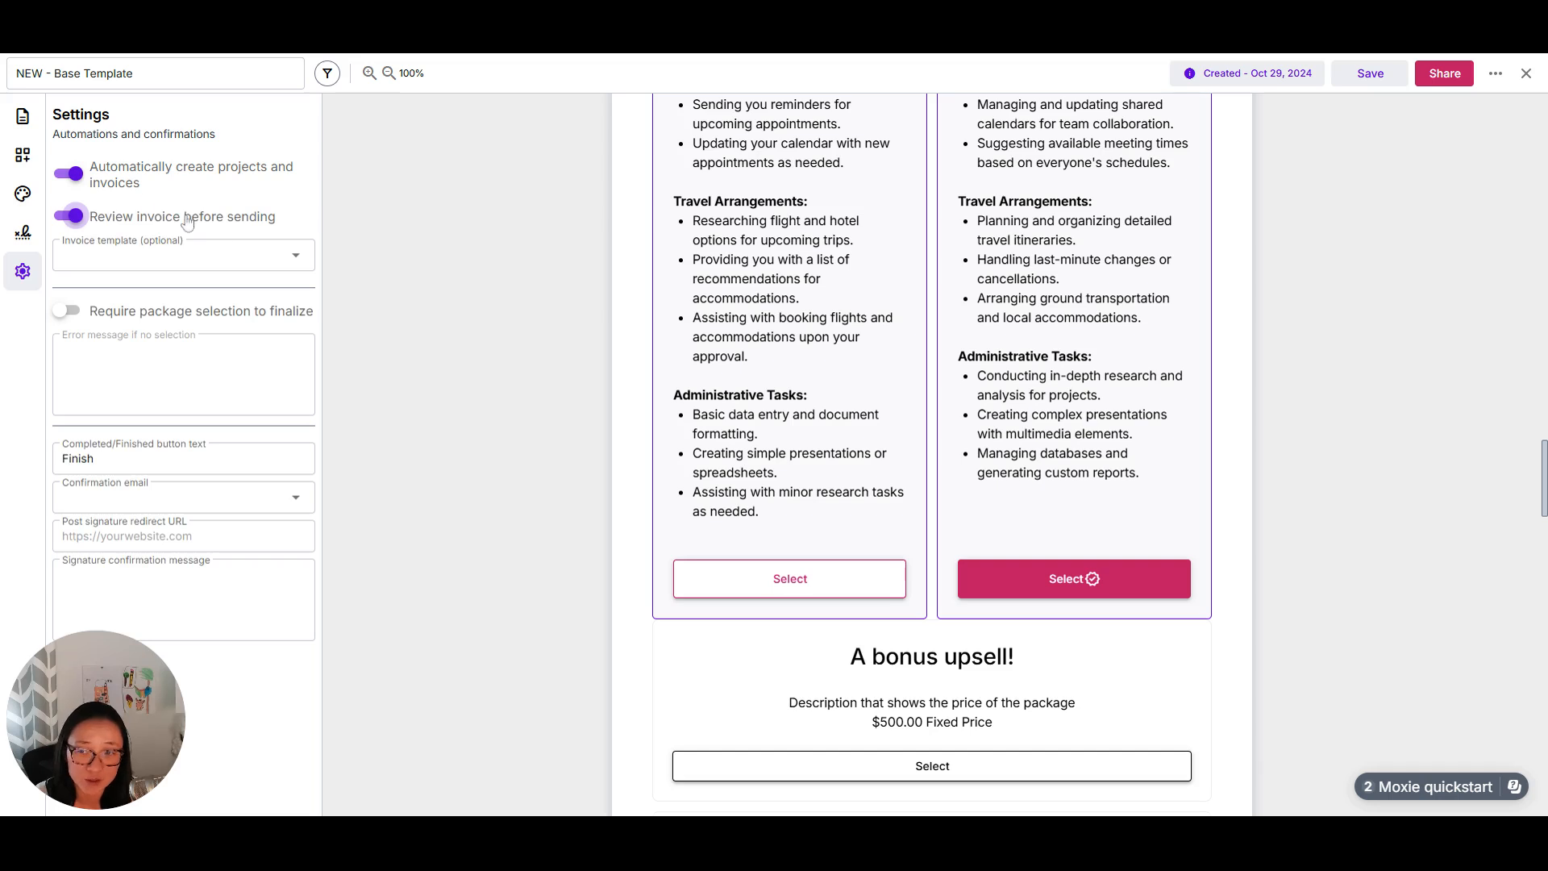
Step: Set the agreement's invoice template to Default template and close the agreement
click(162, 255)
click(121, 327)
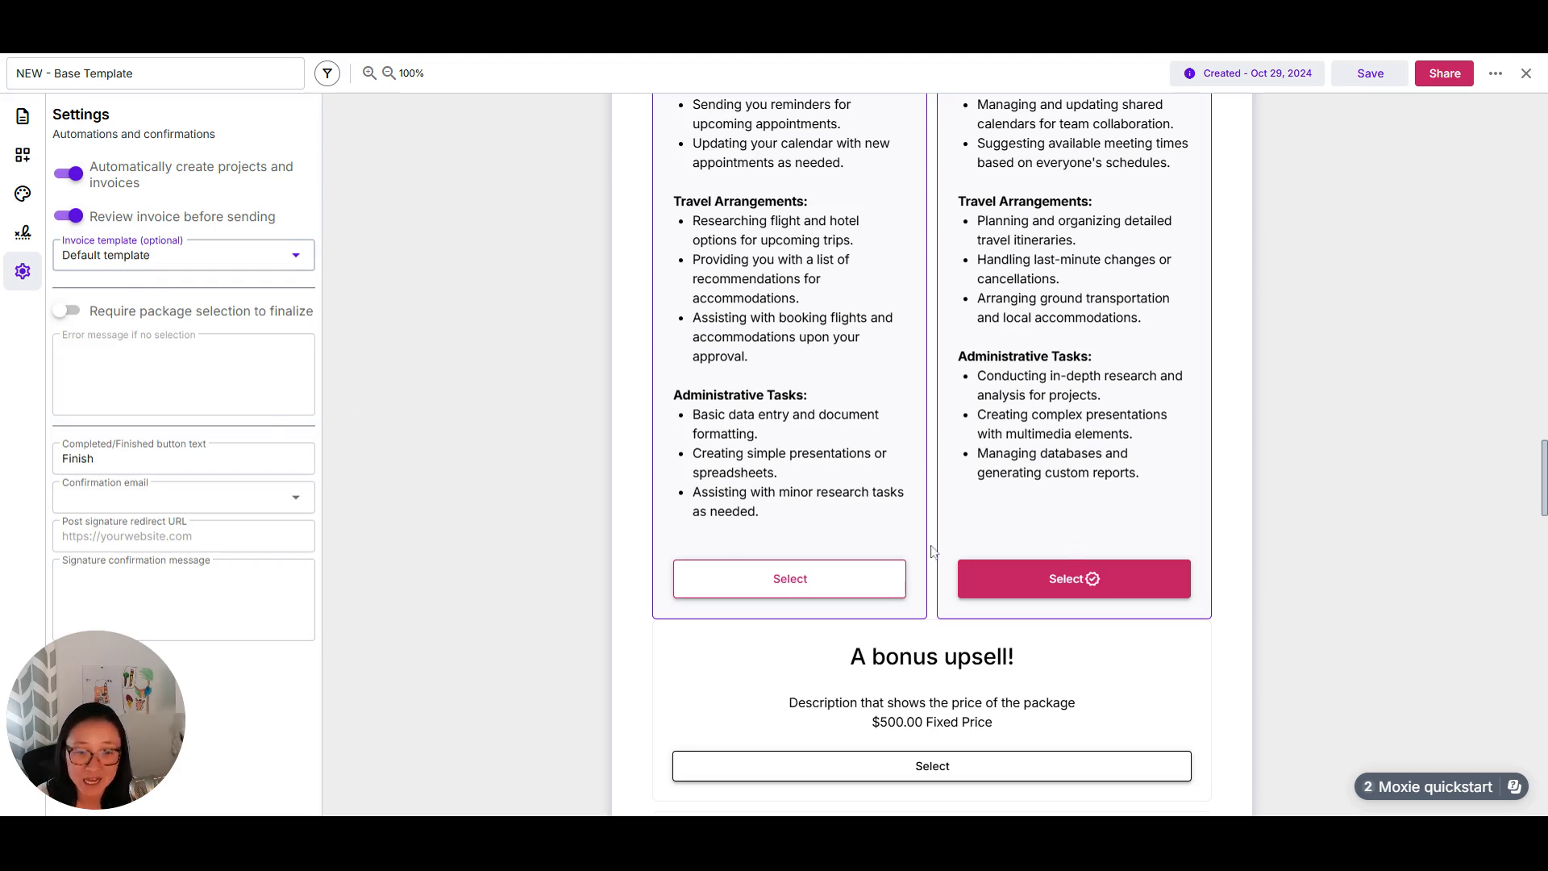
scroll(1010, 634, down, 20)
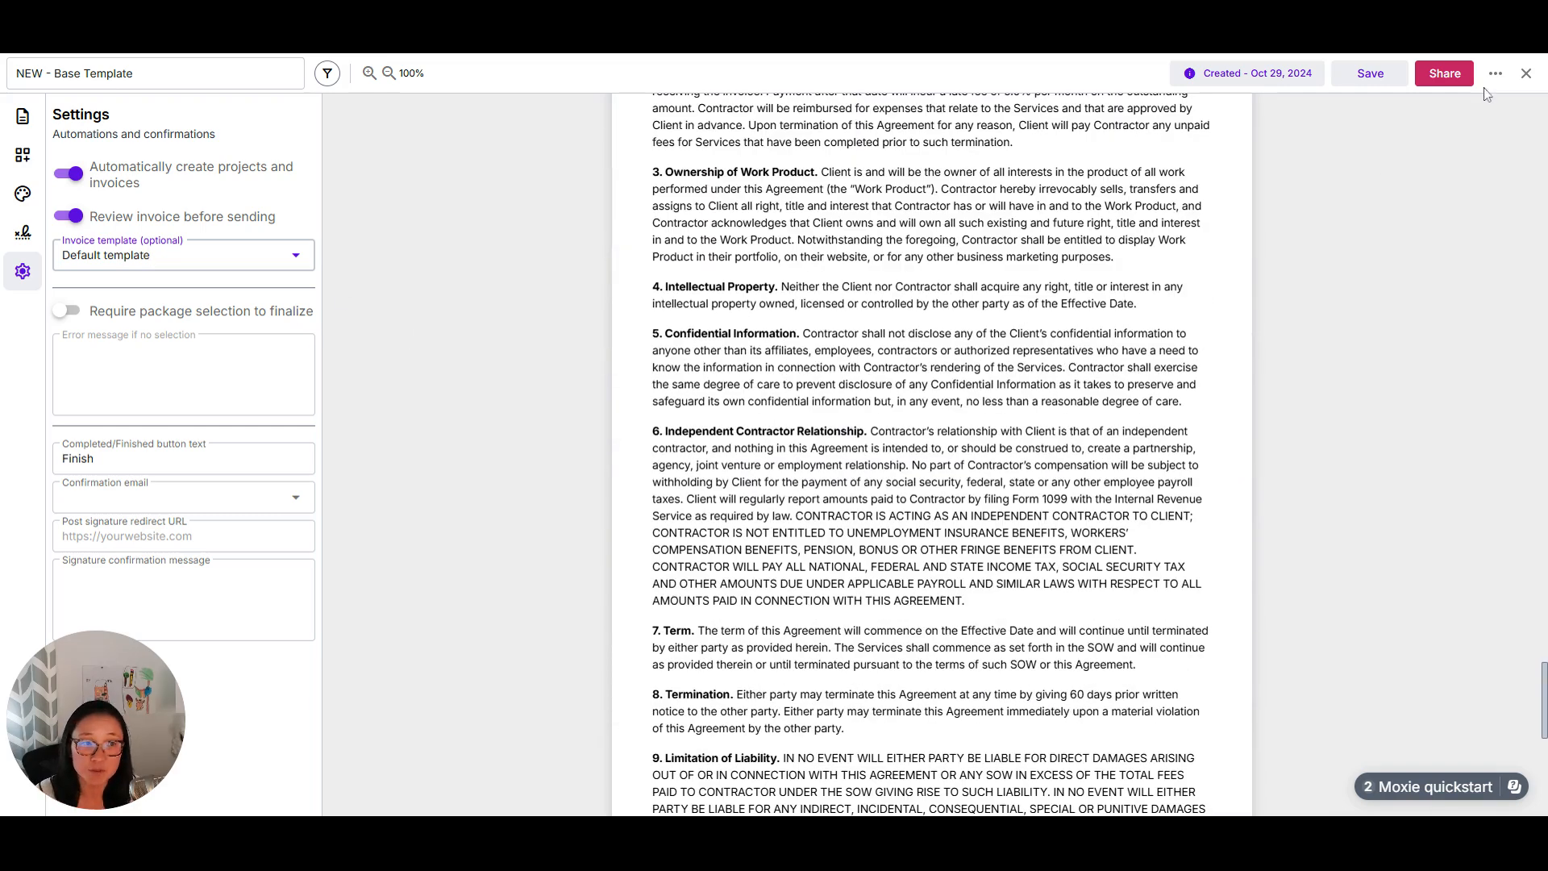
click(1524, 74)
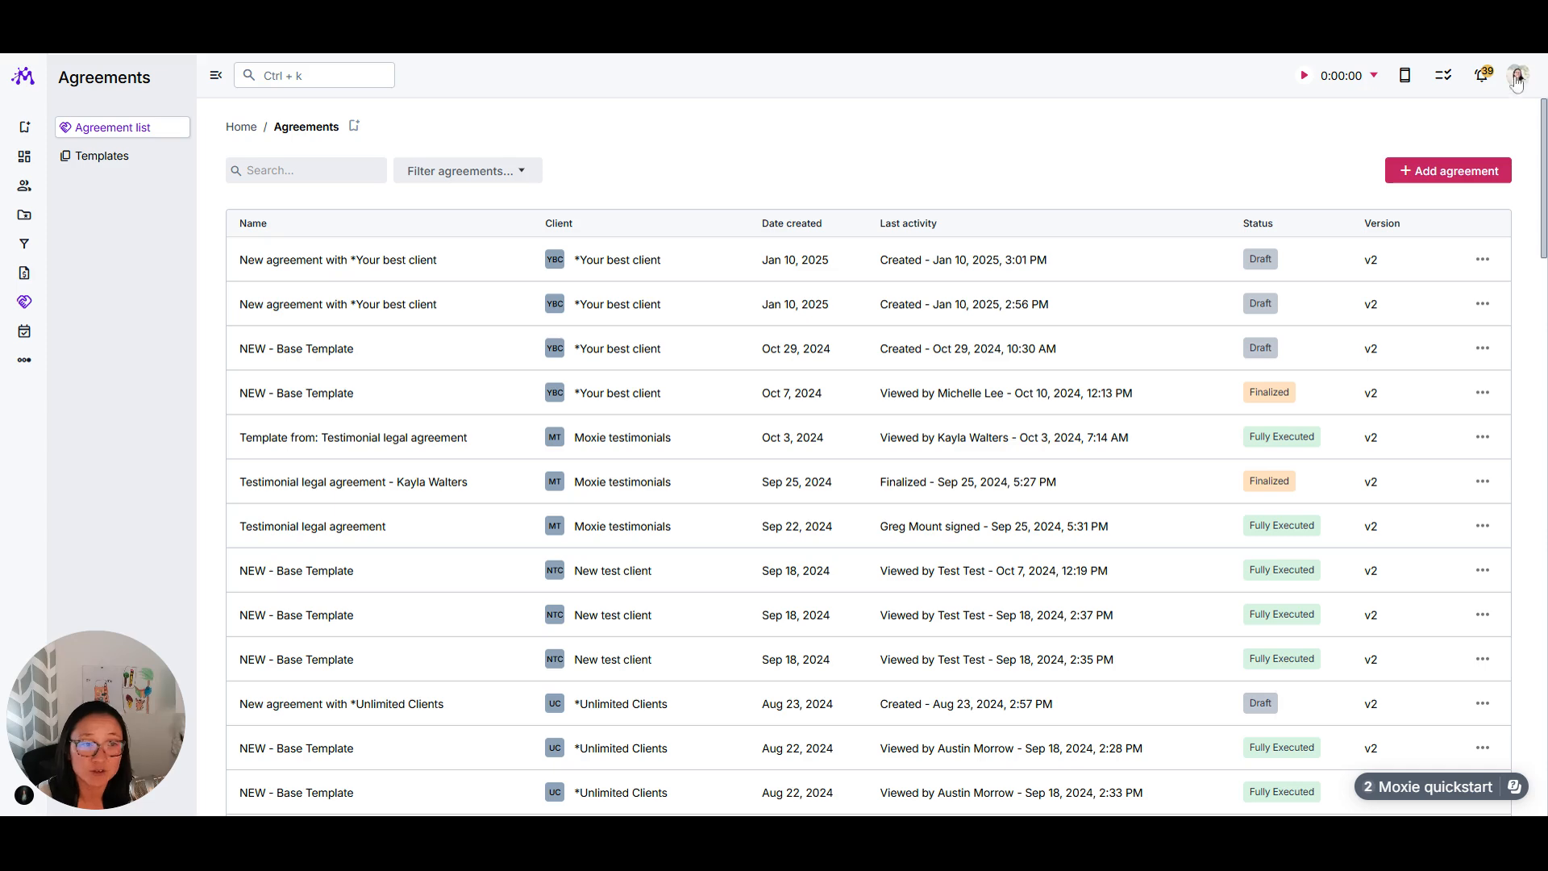
Step: Open the Real job invoice awaiting approval from the January 5, 2025 notification and bring up its sharing methods
click(24, 131)
click(1480, 77)
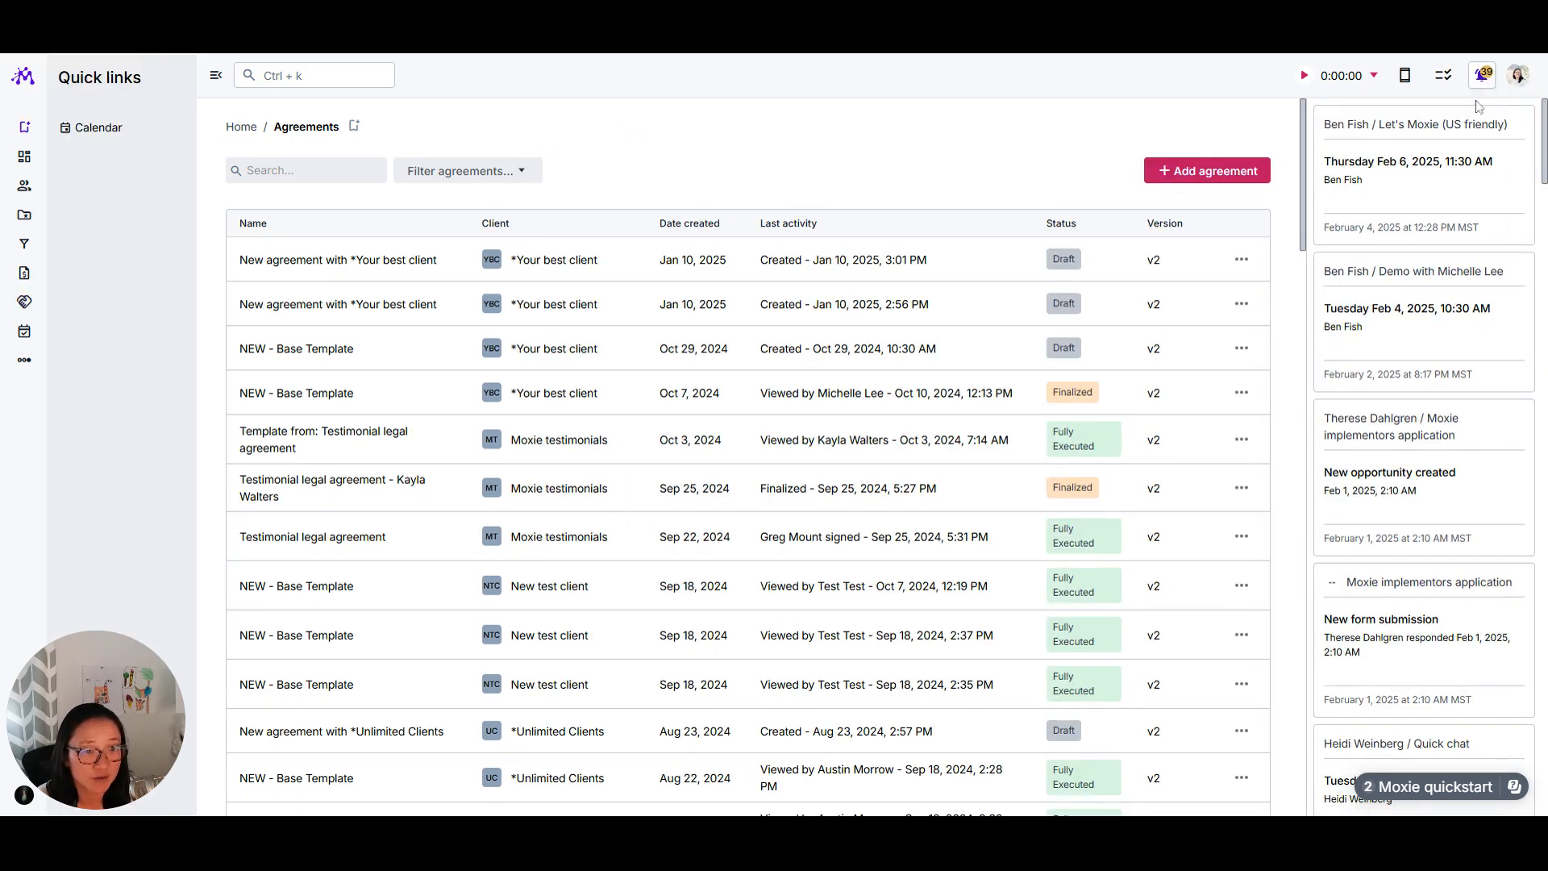
scroll(1451, 403, down, 4)
scroll(1502, 557, down, 4)
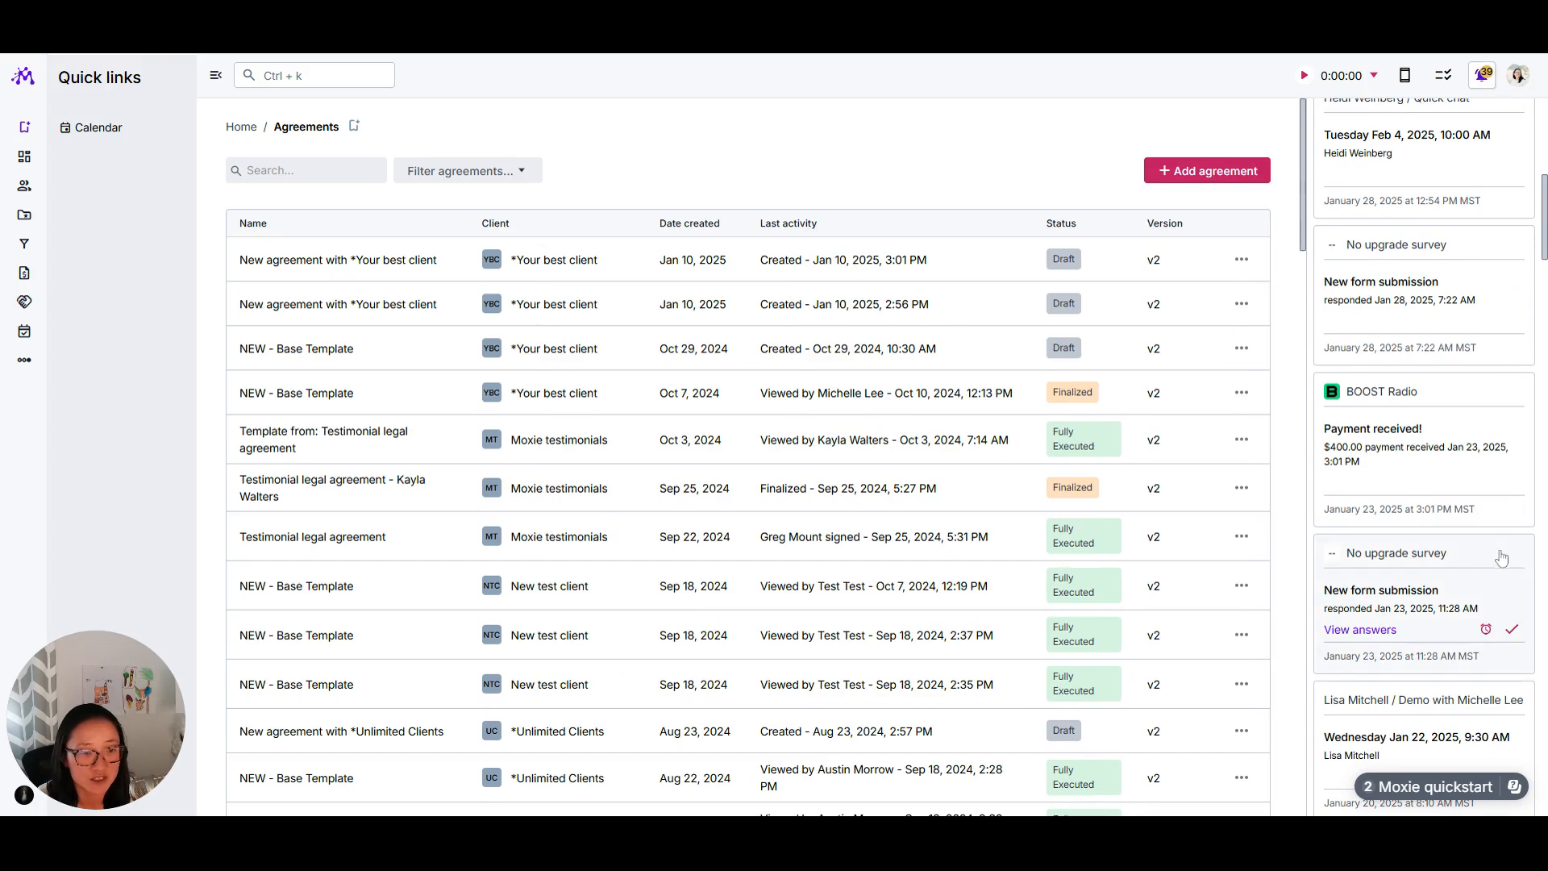
scroll(1452, 484, down, 5)
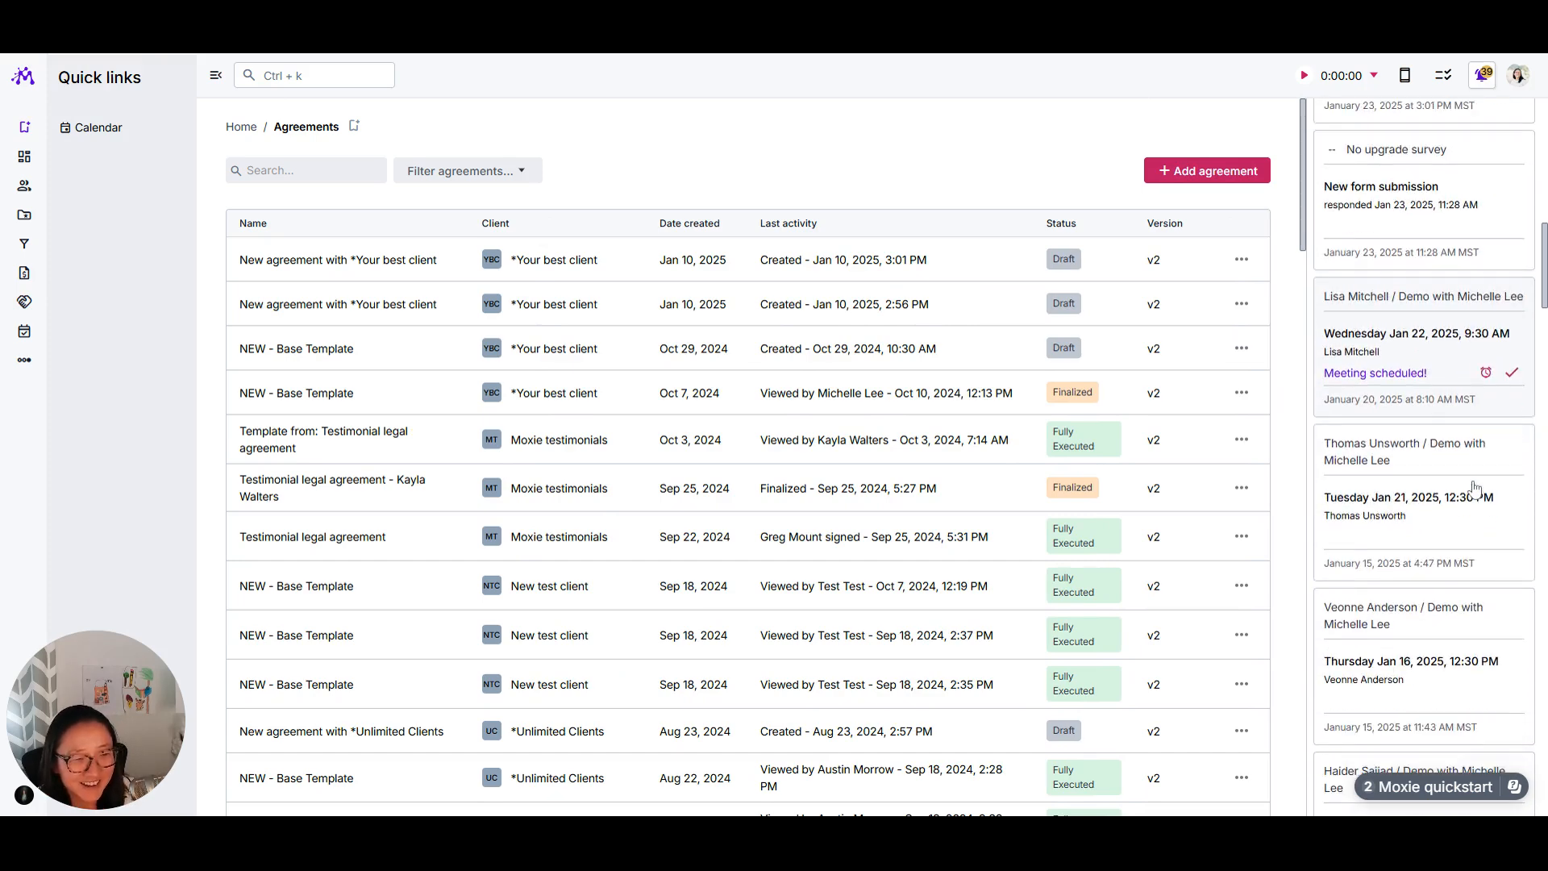
scroll(1474, 487, down, 6)
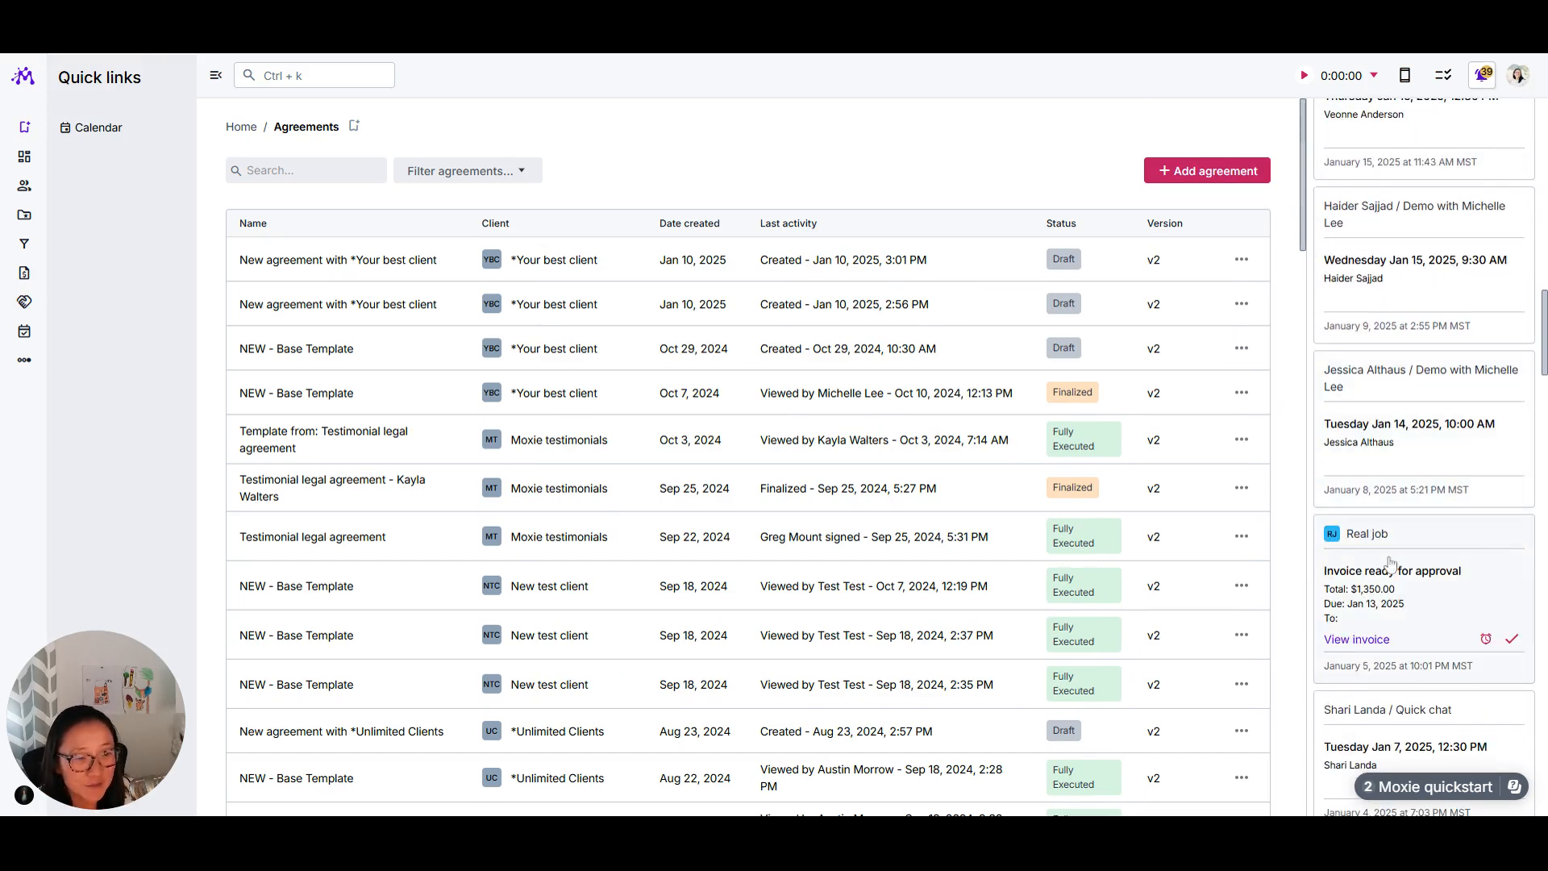
scroll(1395, 564, down, 4)
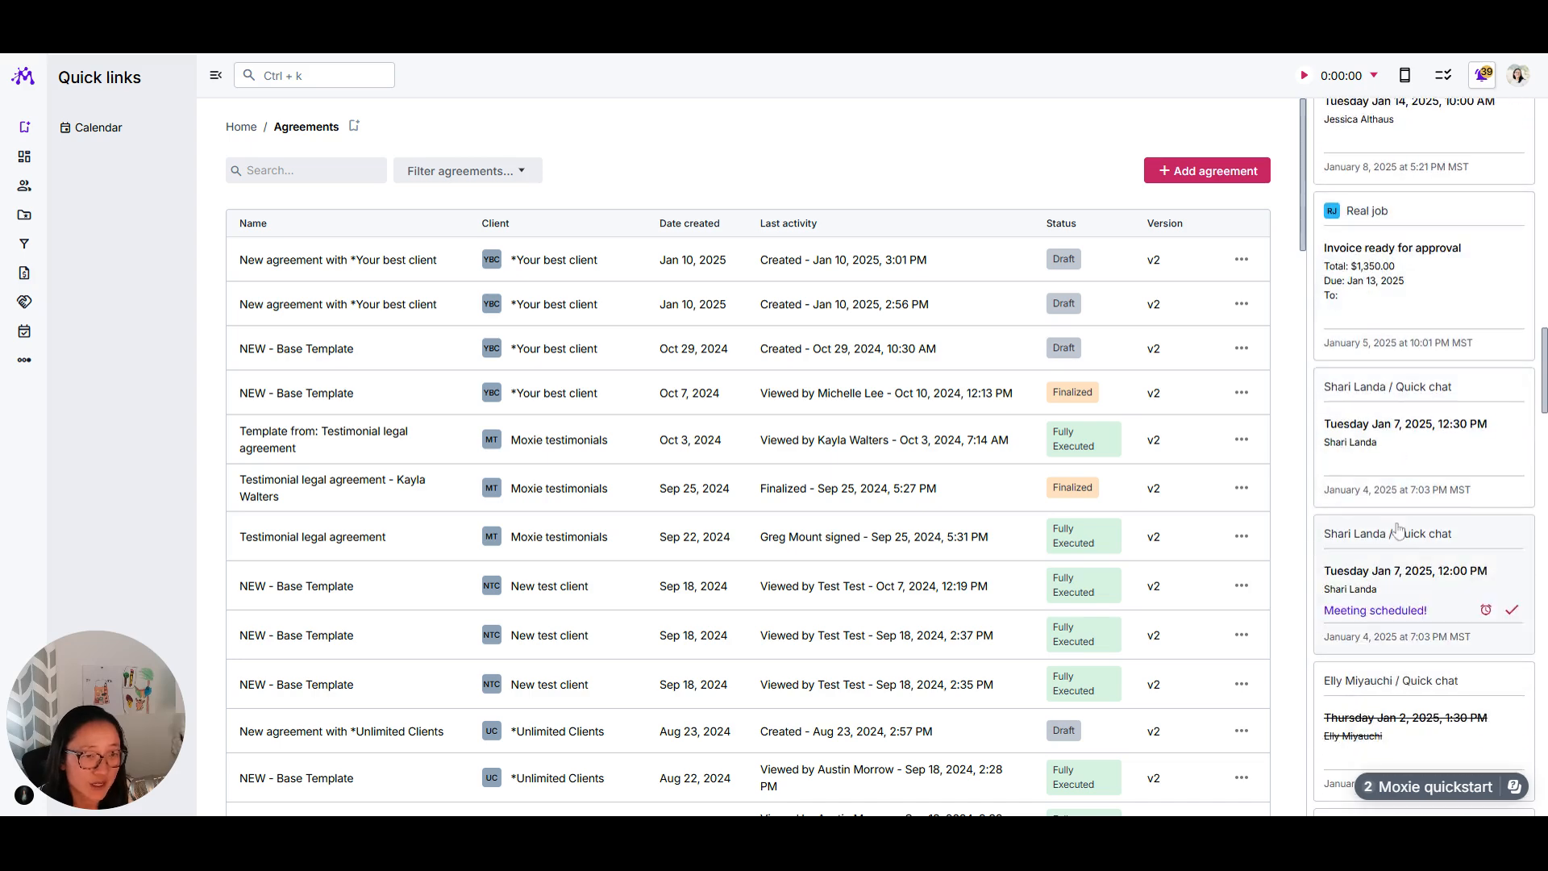
mouse_move(1404, 240)
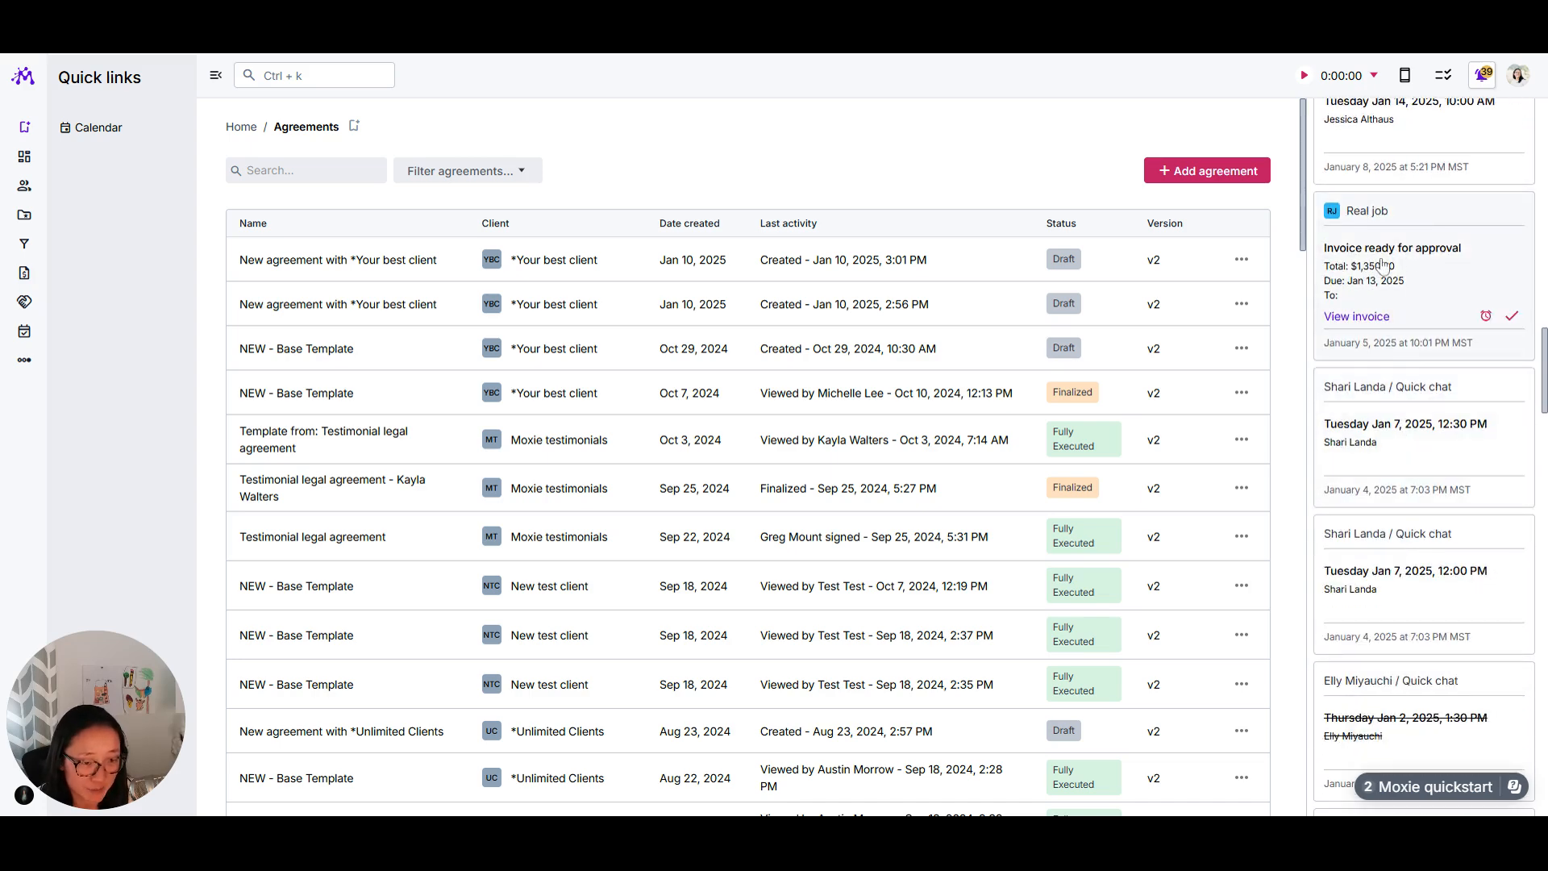
click(1357, 317)
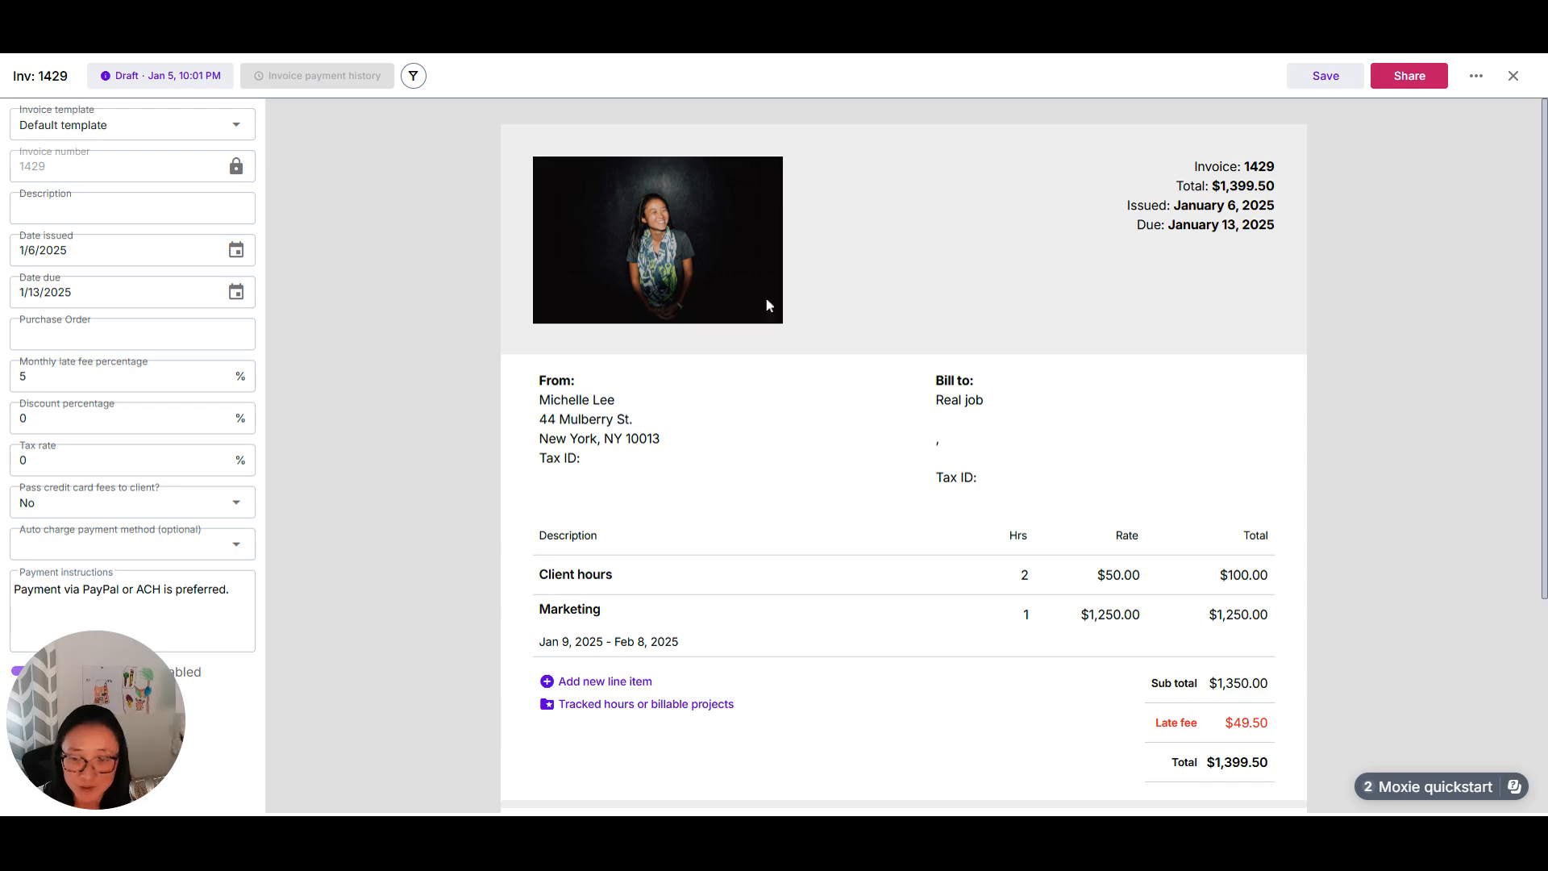
click(1409, 76)
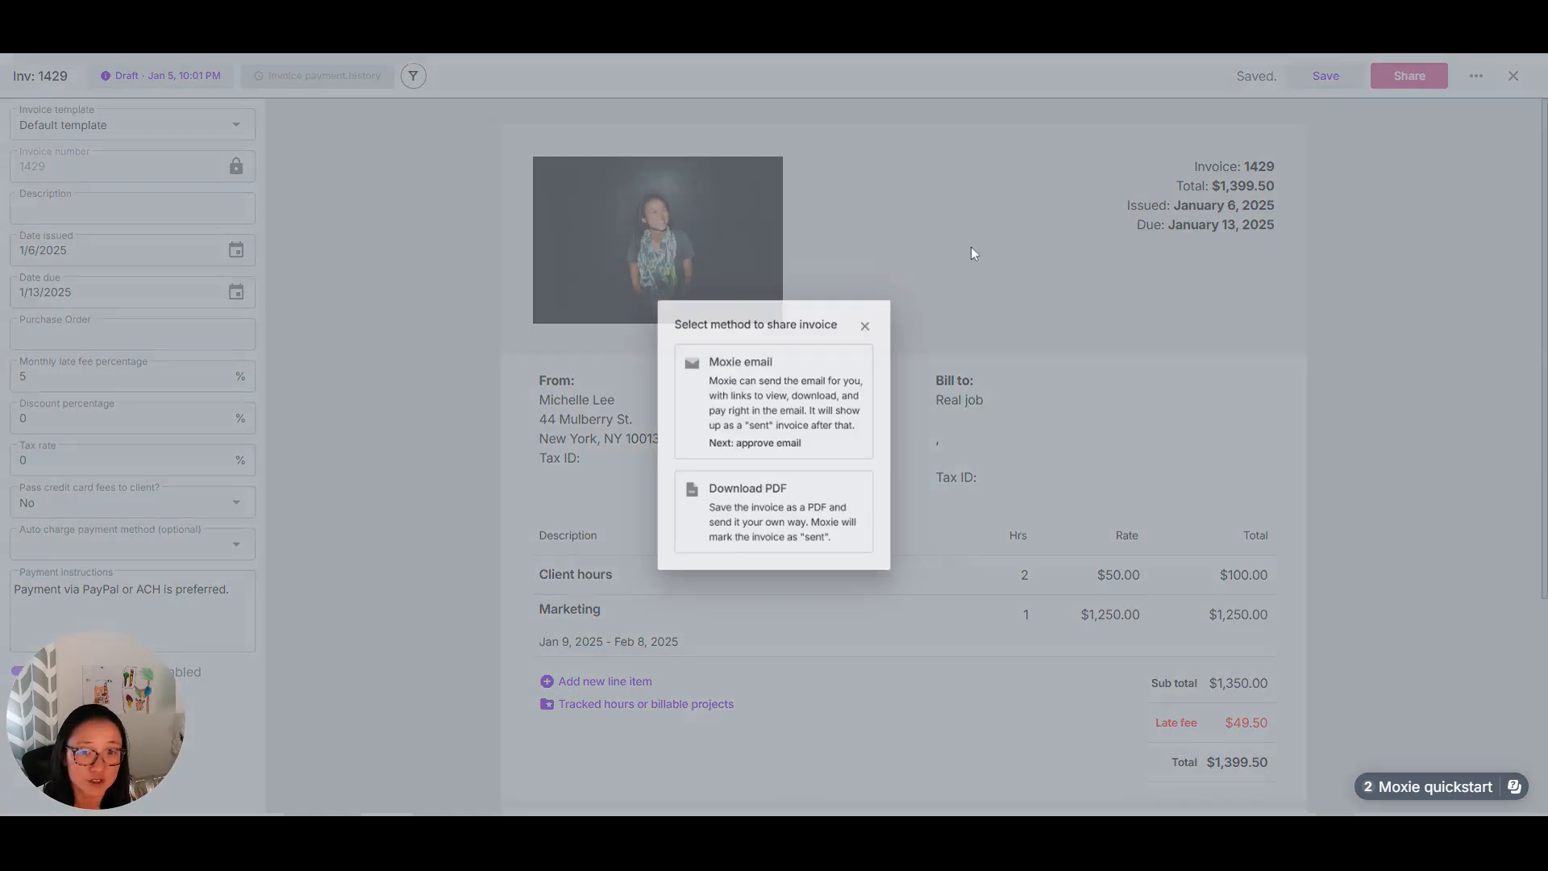